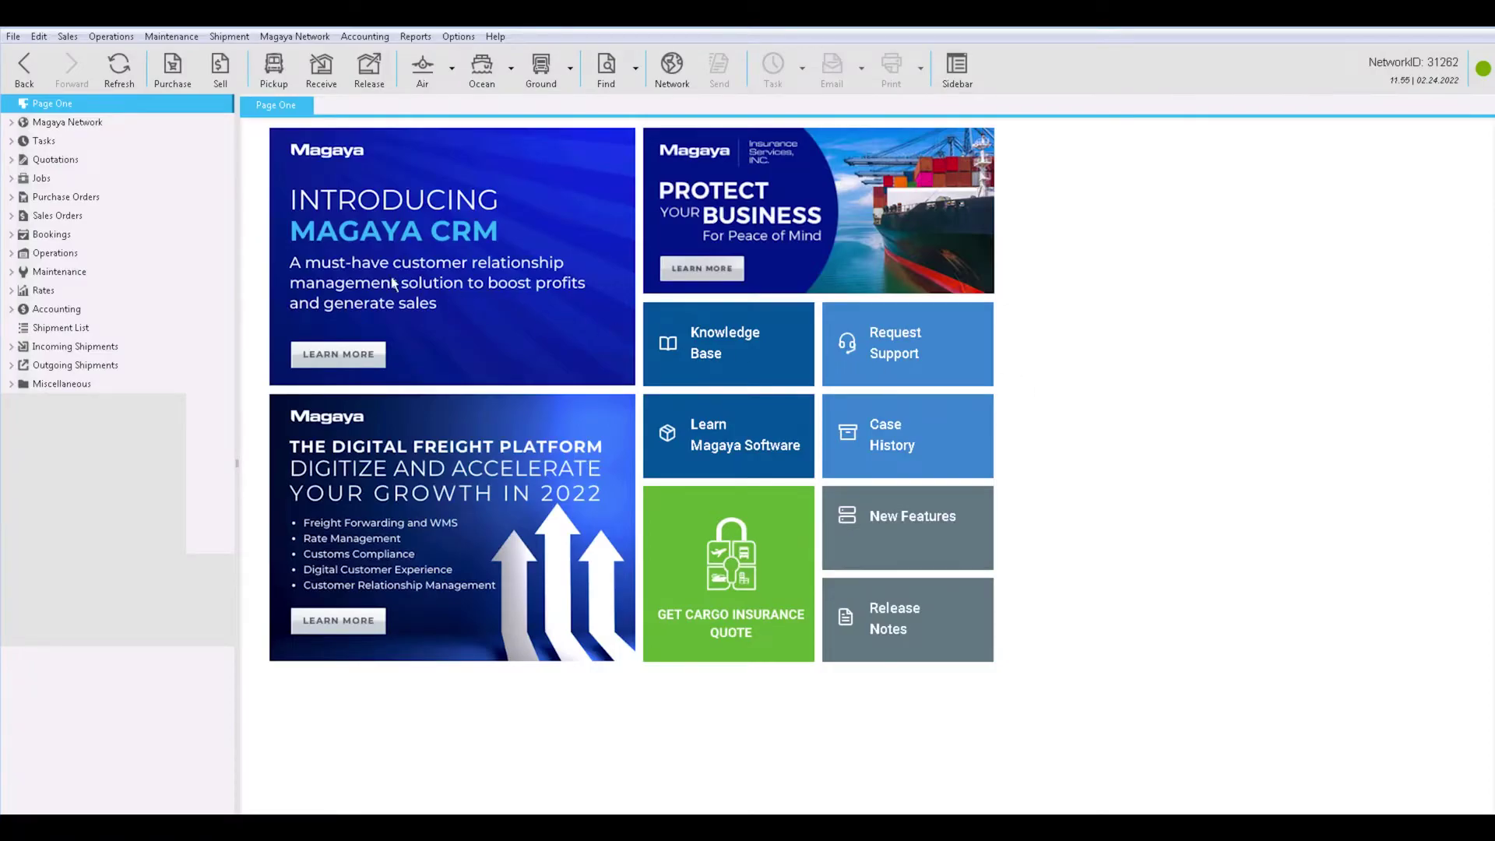
# Step: Open the Quotation List from the Quotations group in the sidebar
pyautogui.click(12, 160)
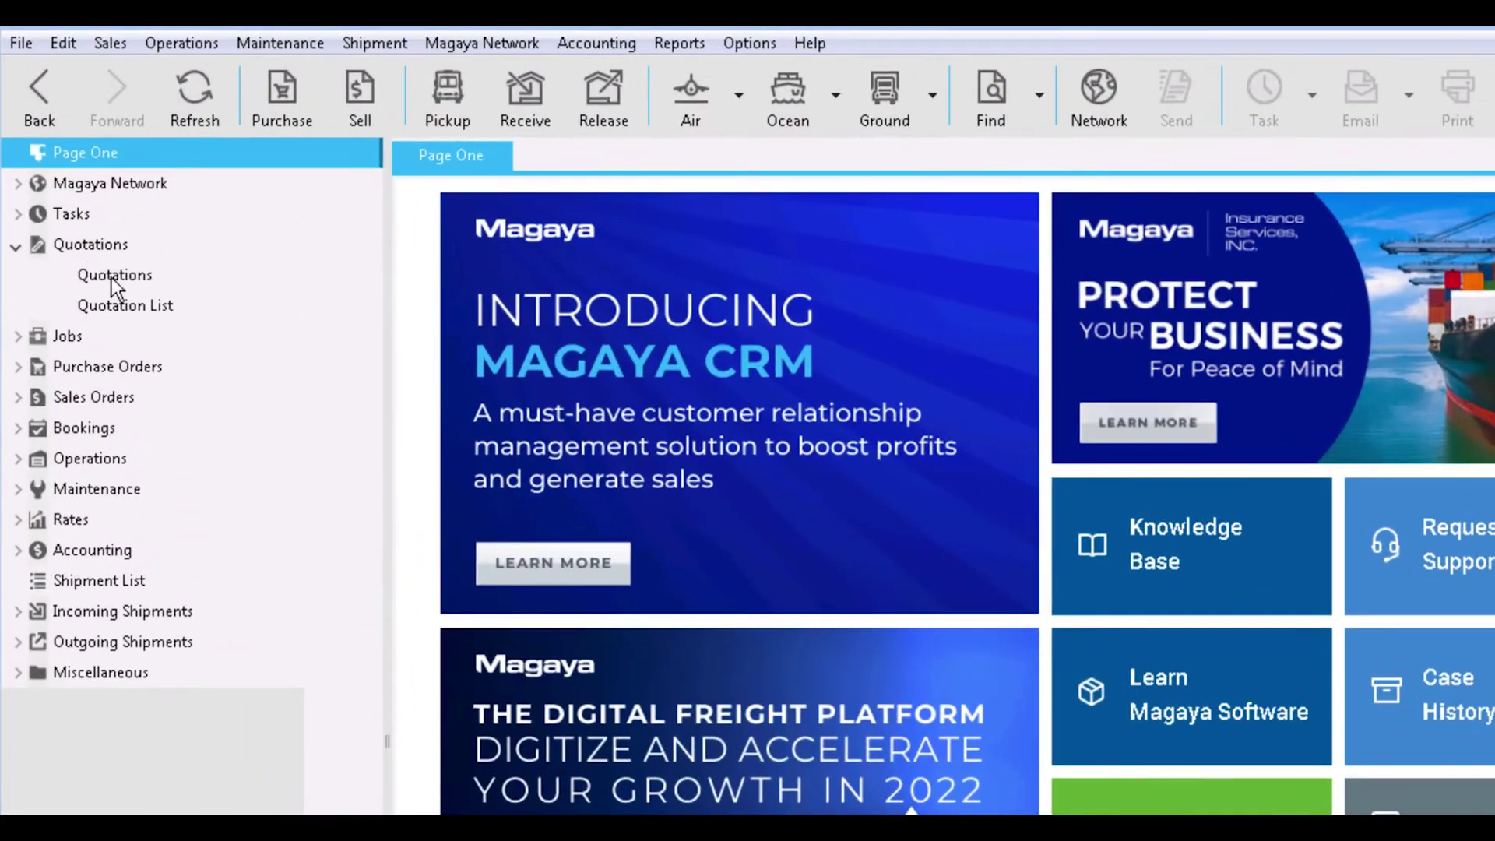
pyautogui.click(111, 275)
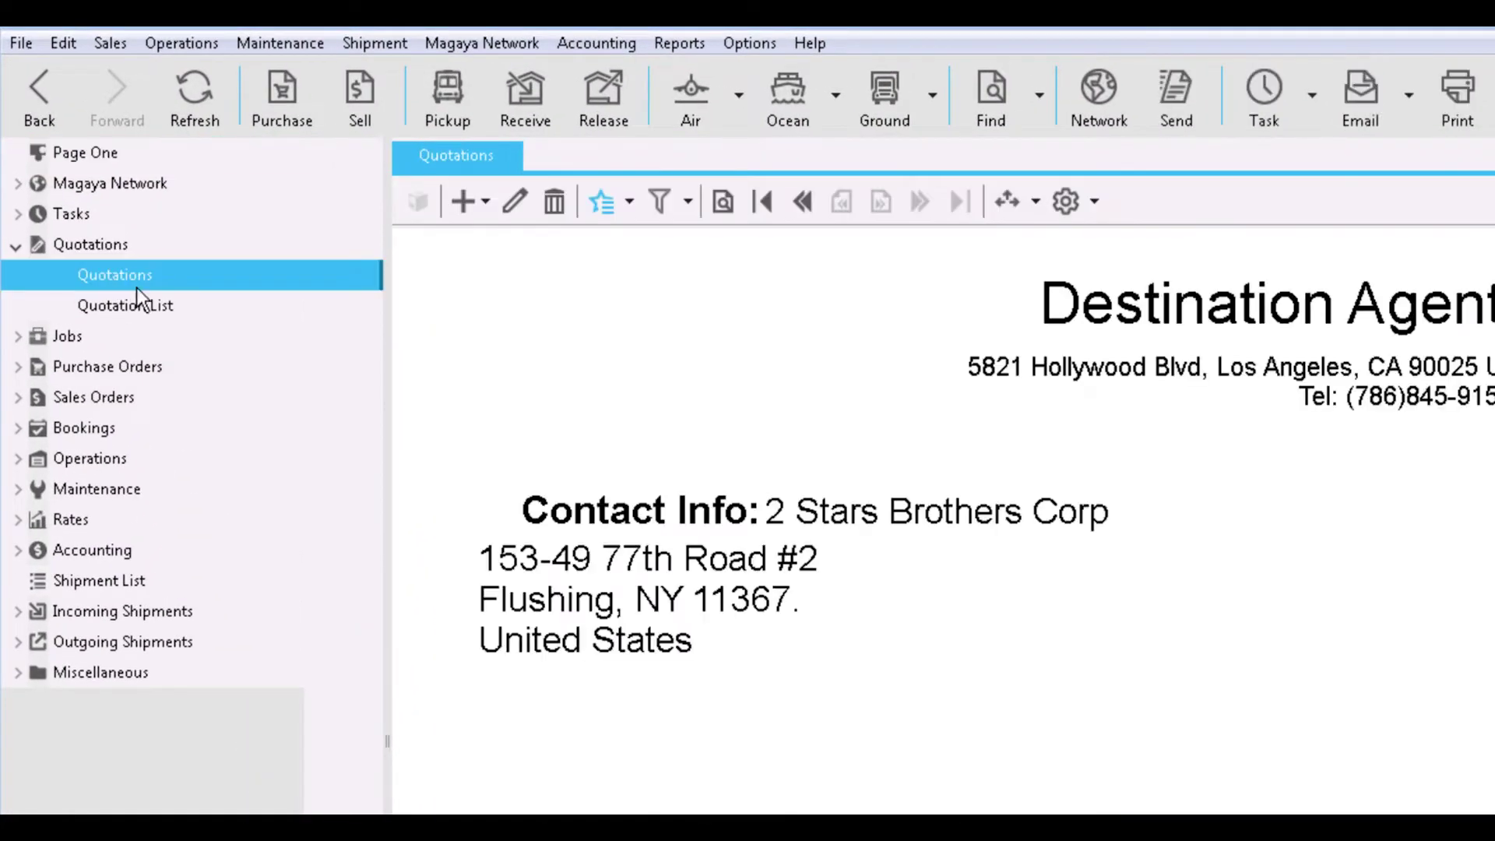
pyautogui.click(150, 305)
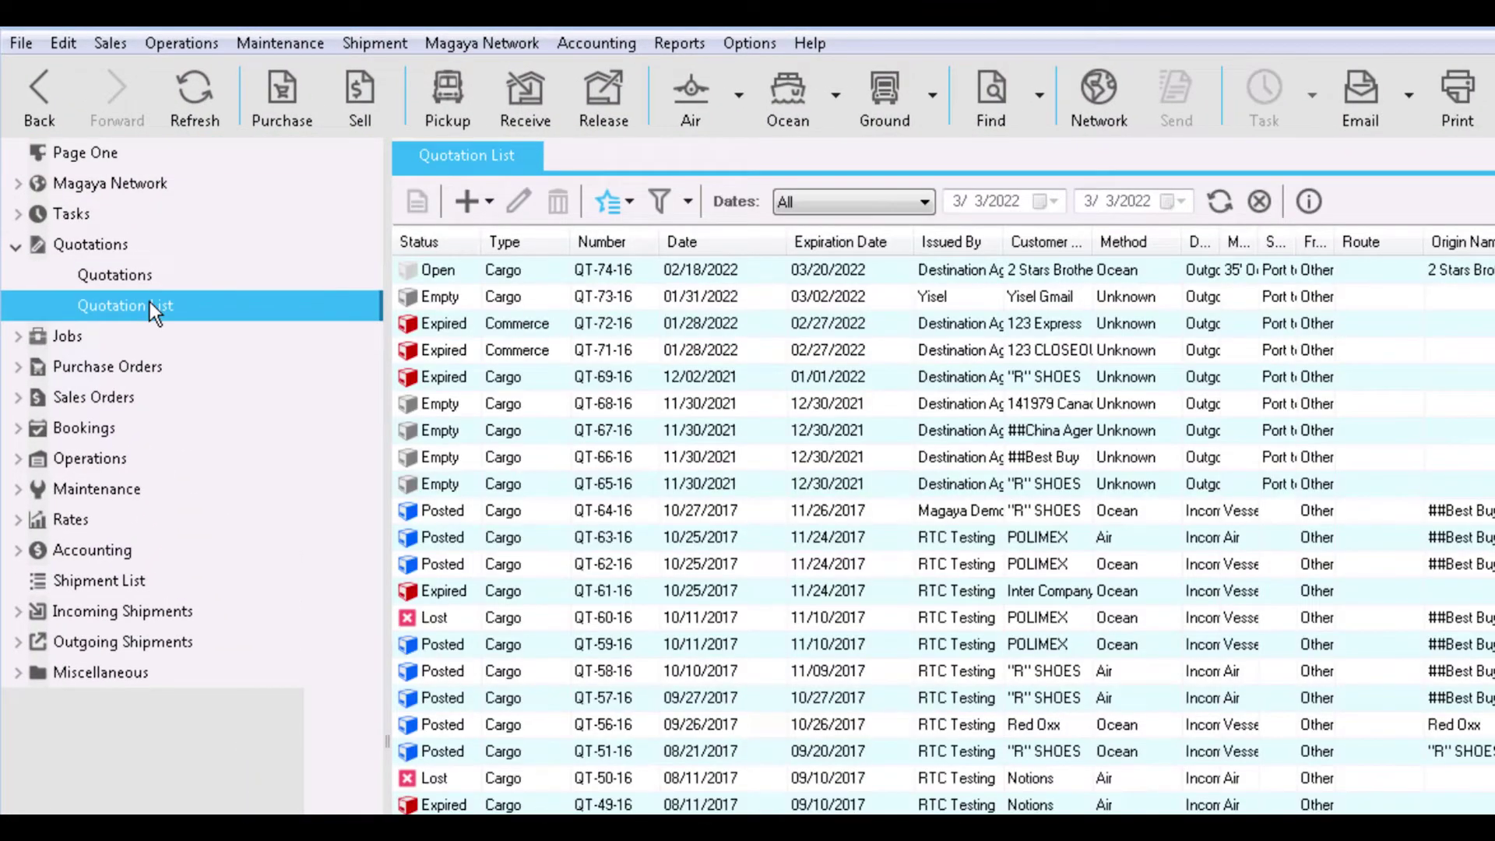
# Step: Start a new Cargo Quotation from the + menu, then close it unsaved
pyautogui.click(487, 203)
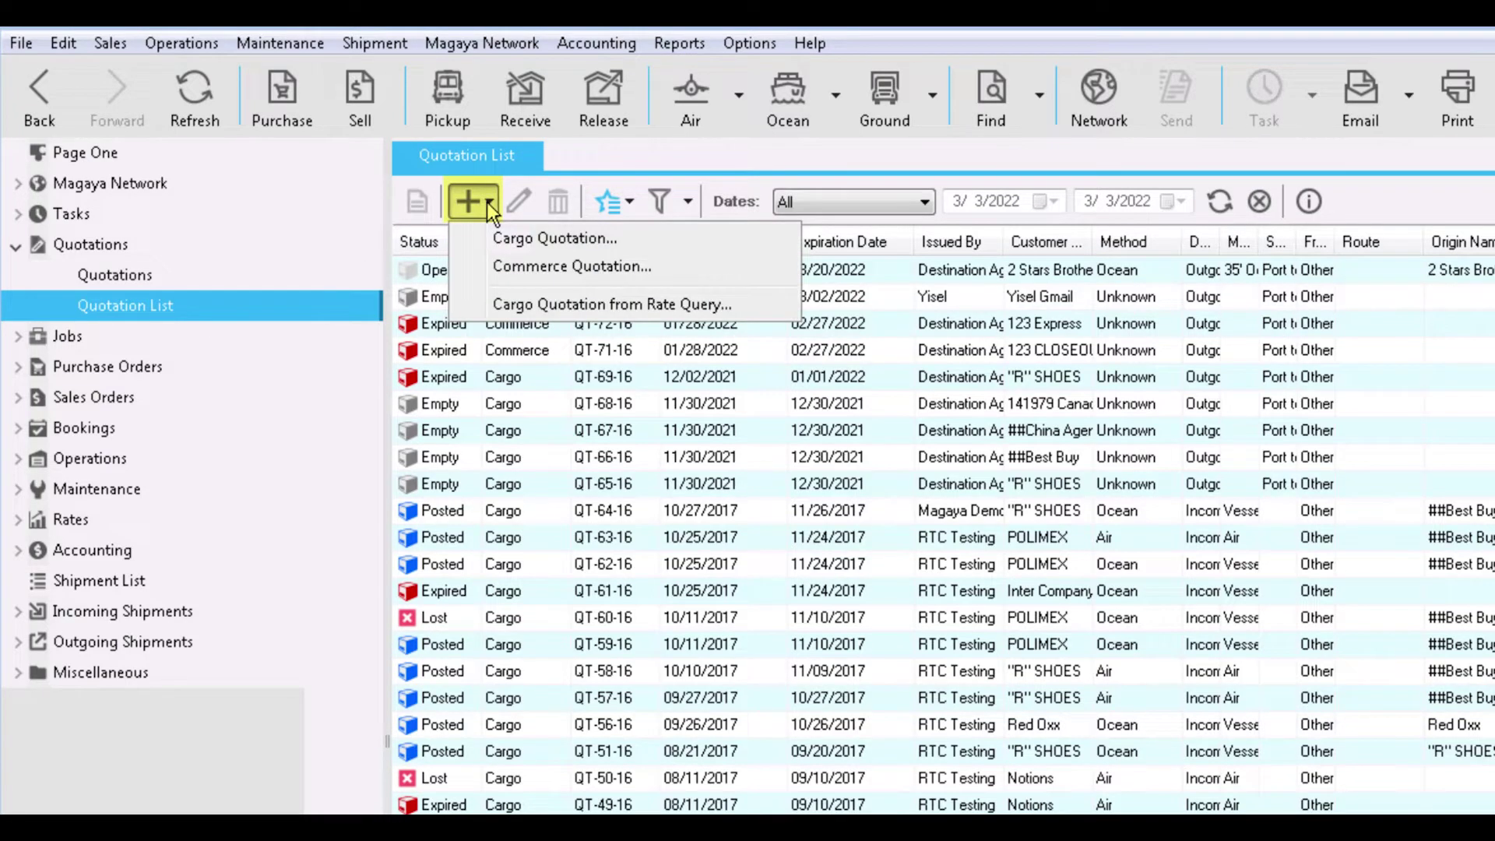
pyautogui.click(568, 241)
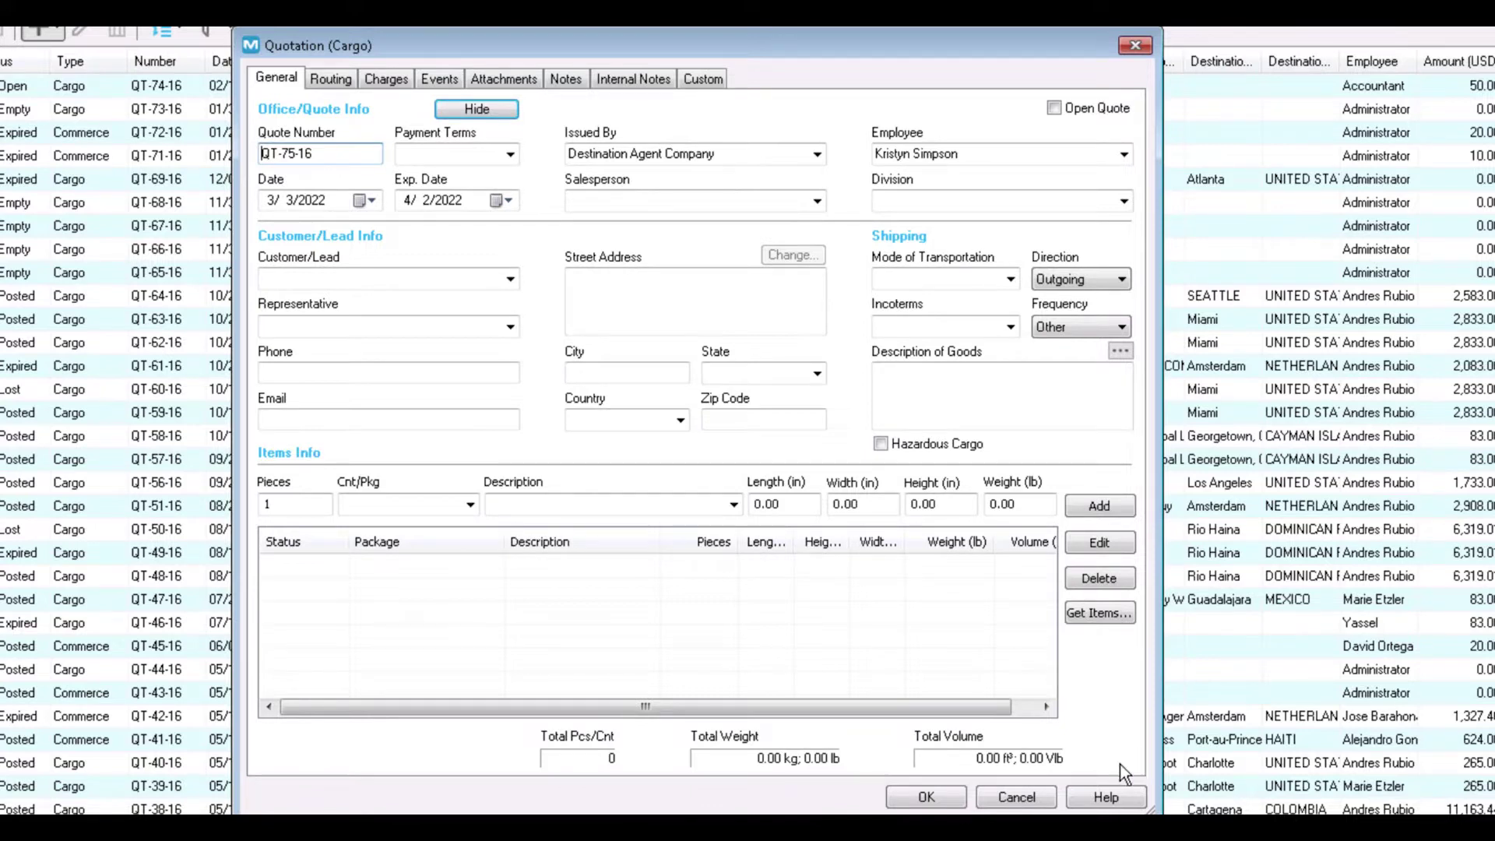
pyautogui.press('Escape')
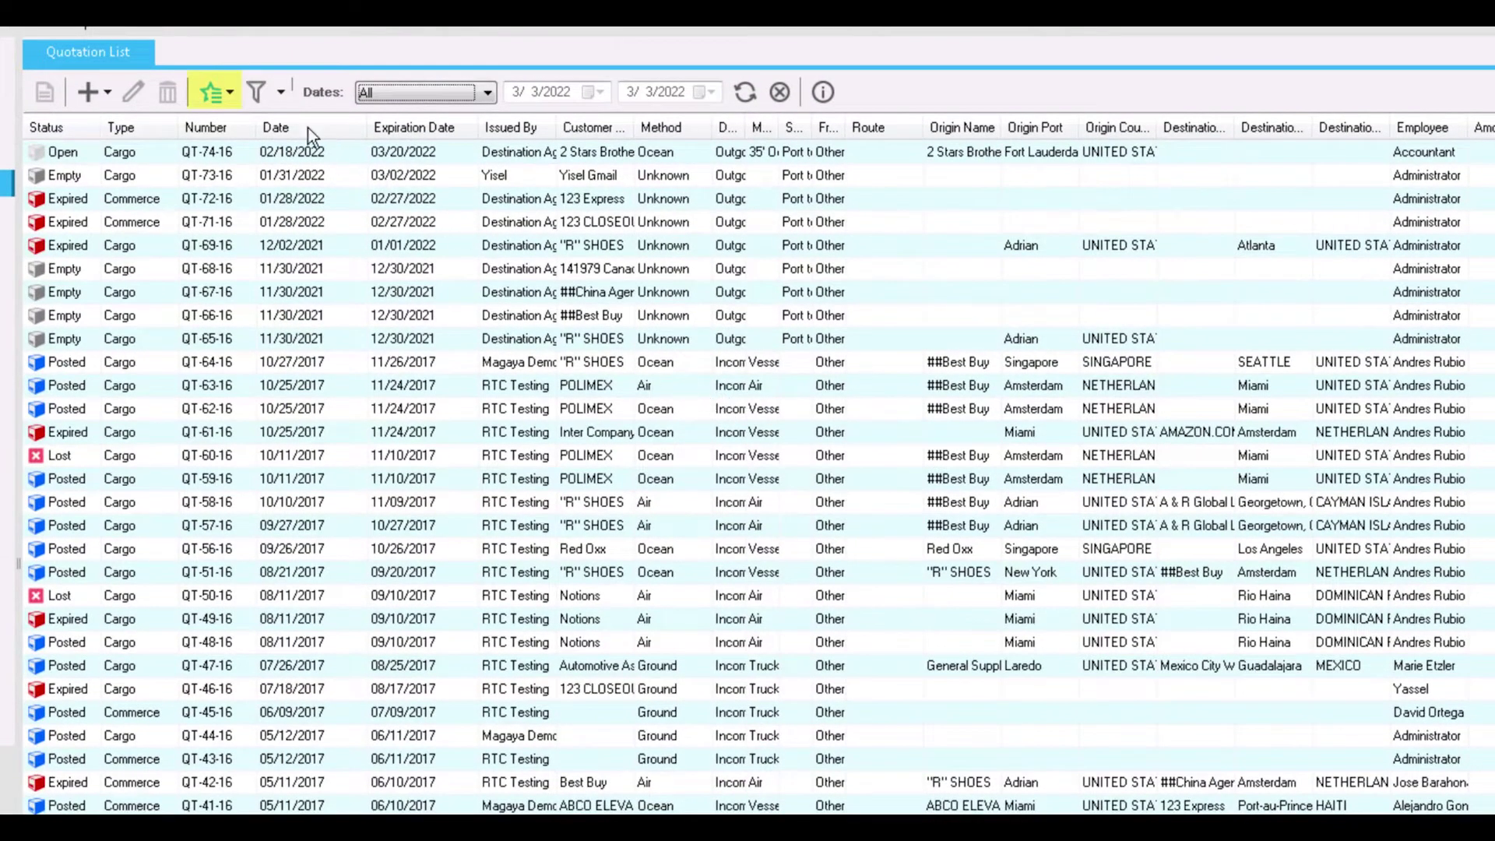
# Step: Check the actions menu, then view Standard Client Rates and the Rates overview of all rate categories
pyautogui.click(224, 85)
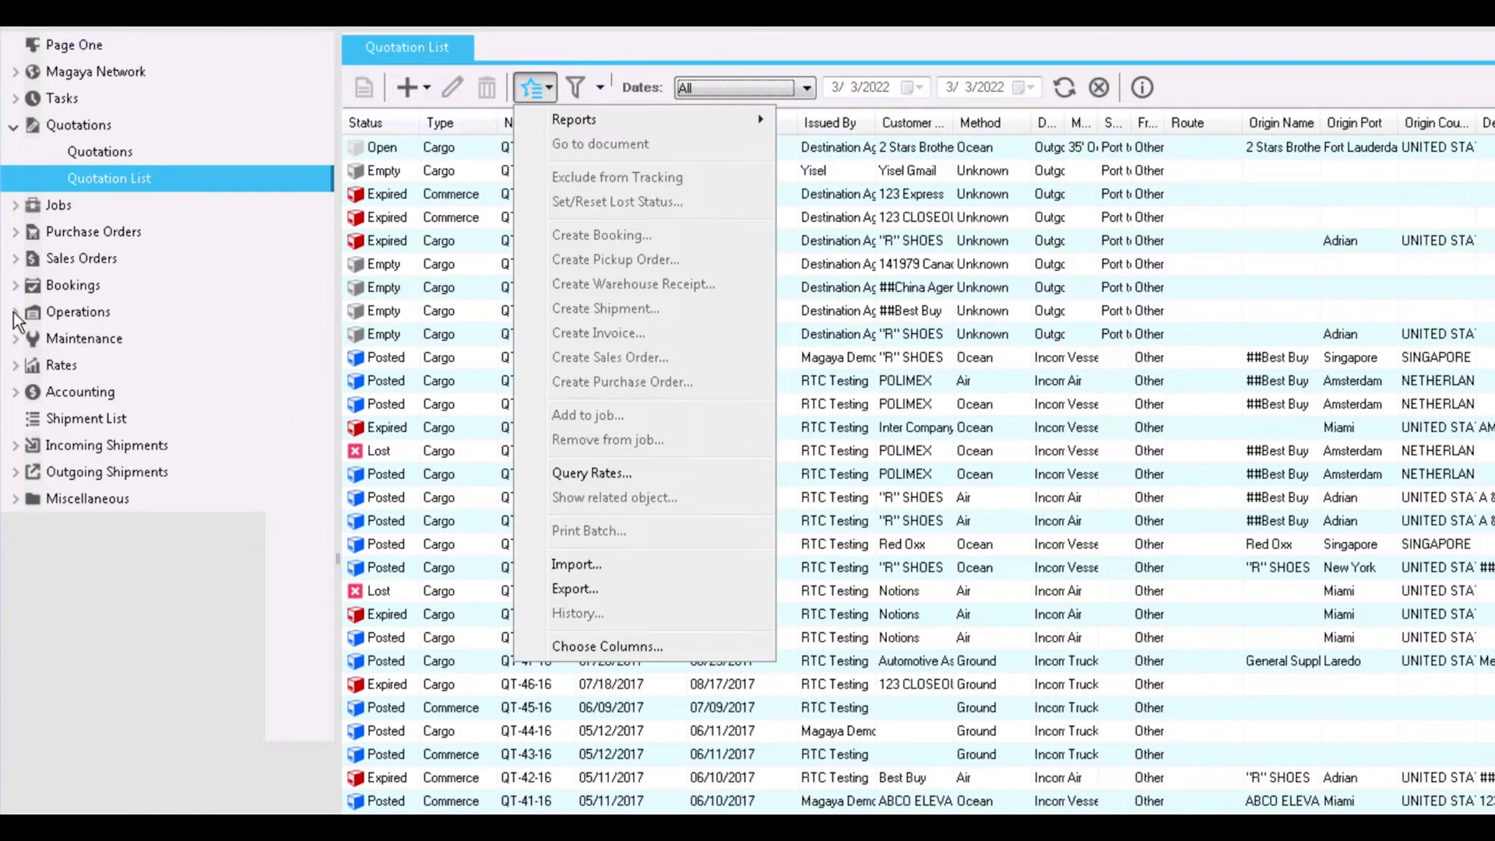
pyautogui.click(16, 365)
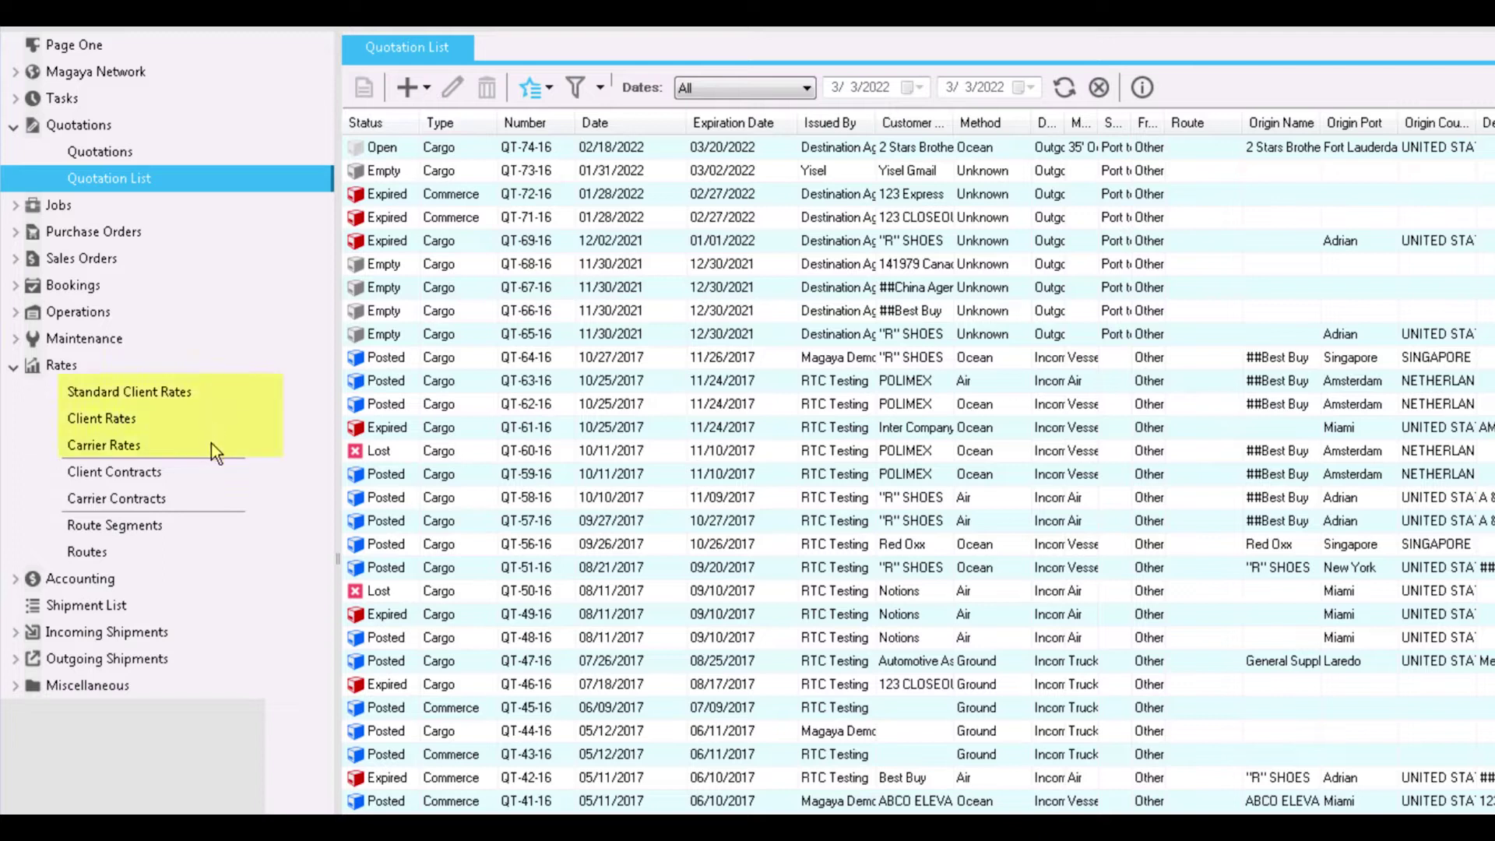
pyautogui.click(226, 394)
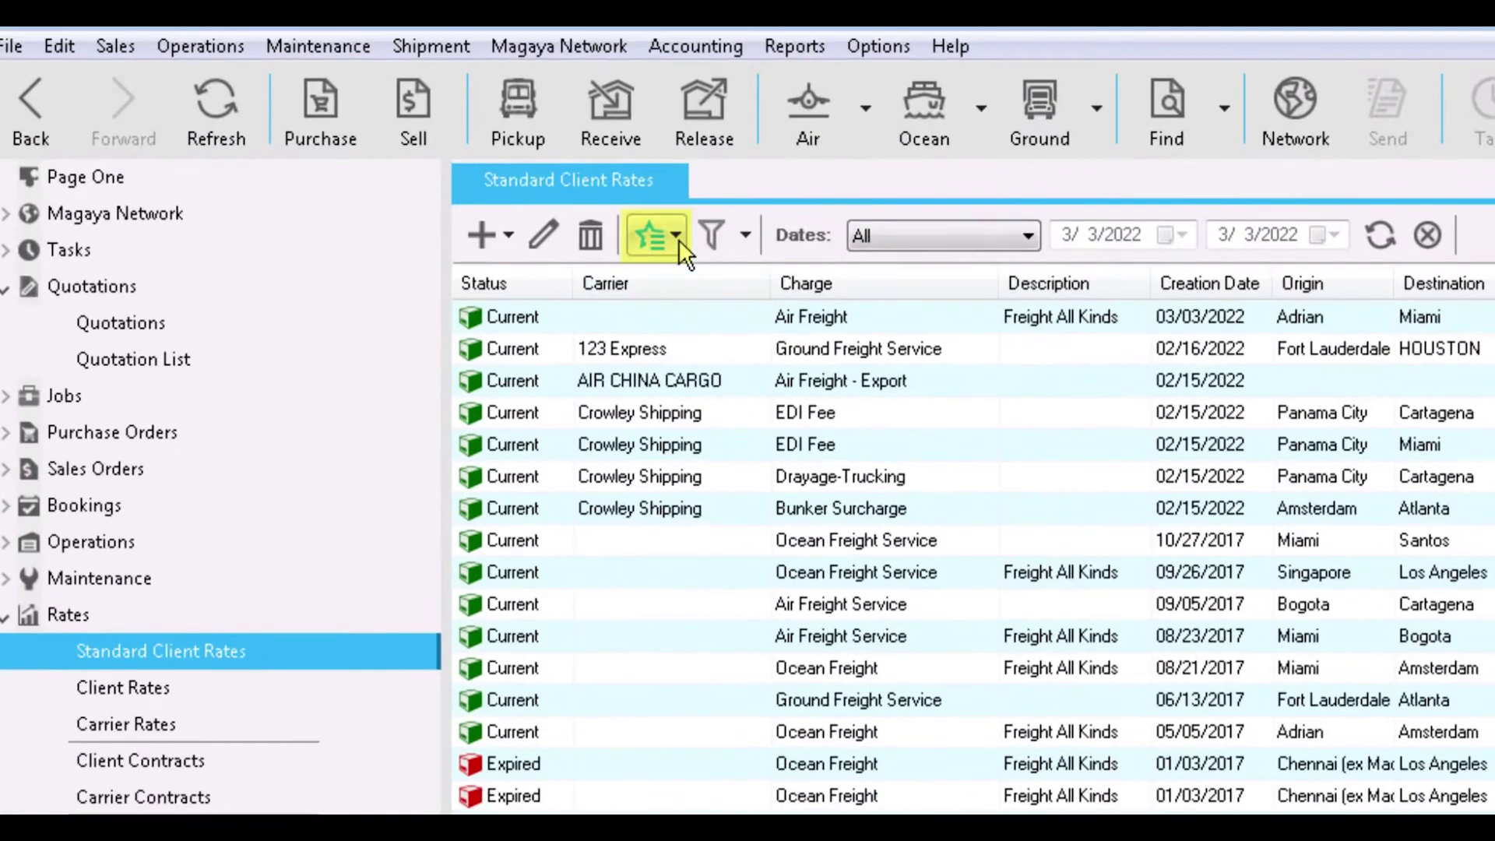
pyautogui.click(679, 240)
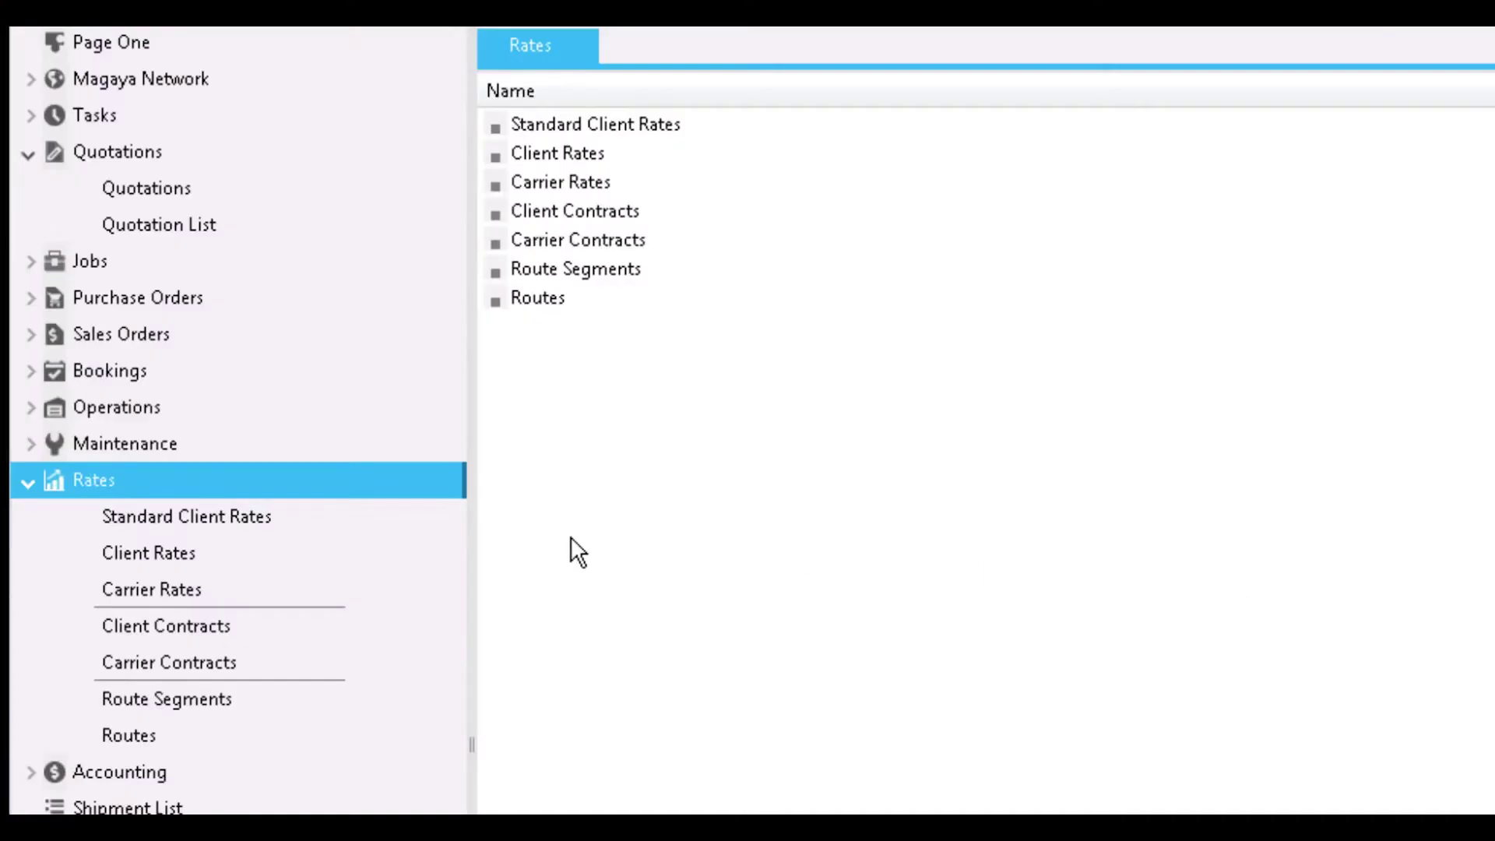
# Step: Browse Standard Client Rates, Client Rates and Customers, ending on the Carrier Rates list
pyautogui.click(275, 514)
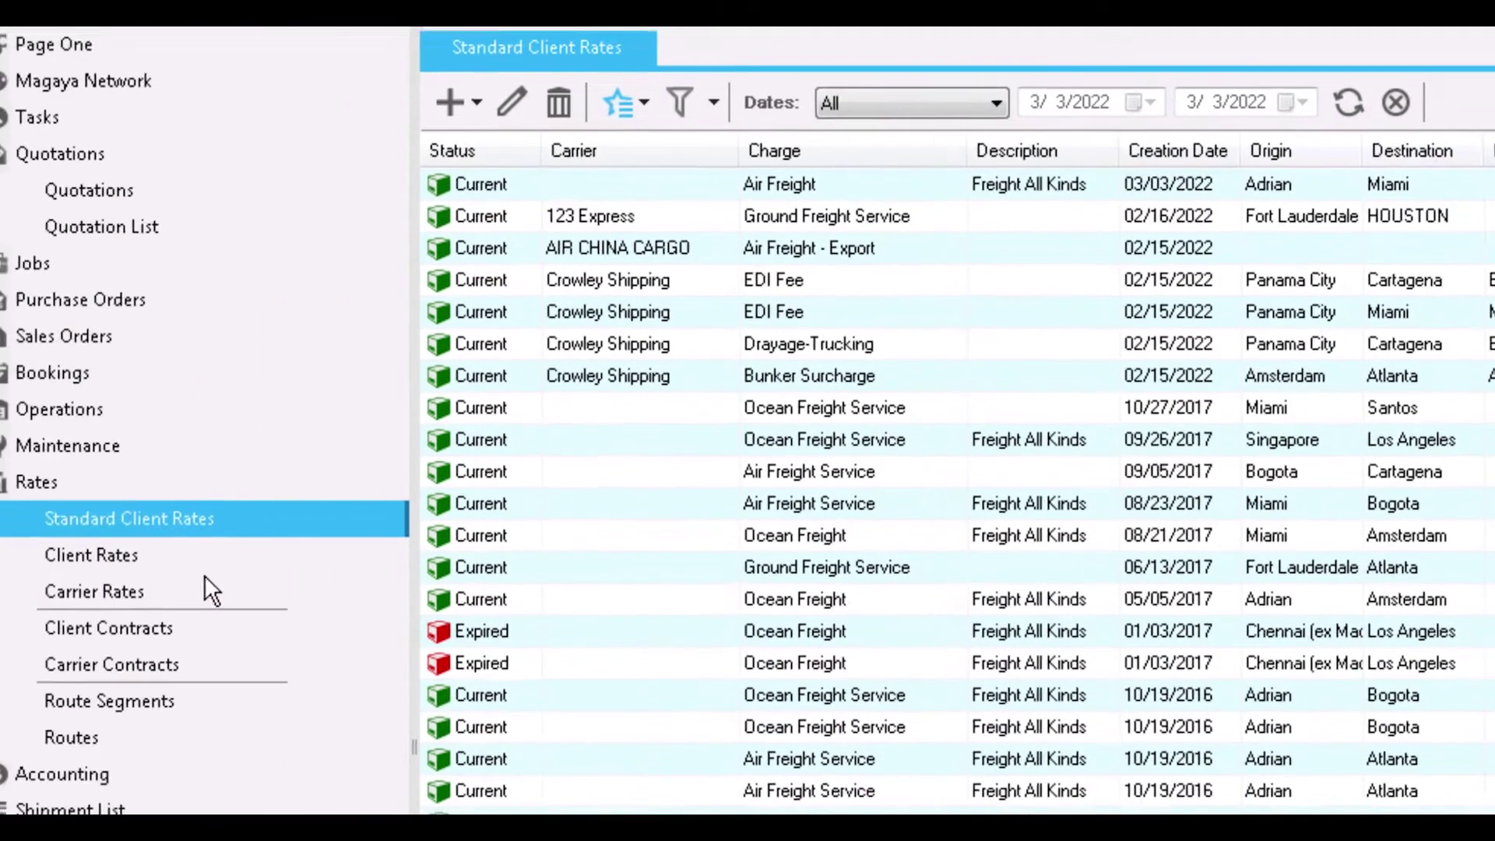
pyautogui.click(175, 562)
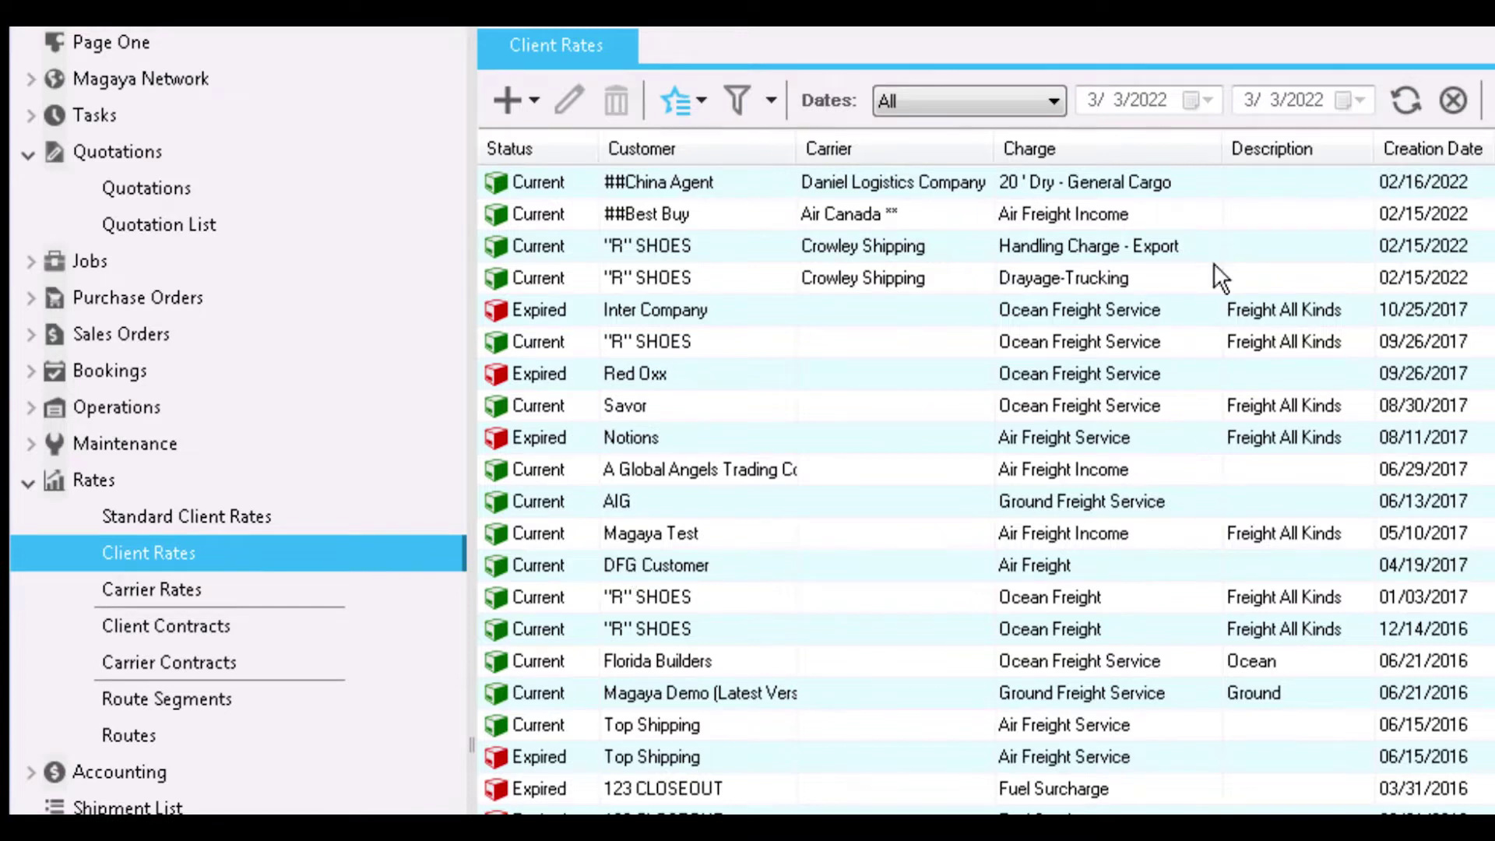
pyautogui.click(531, 95)
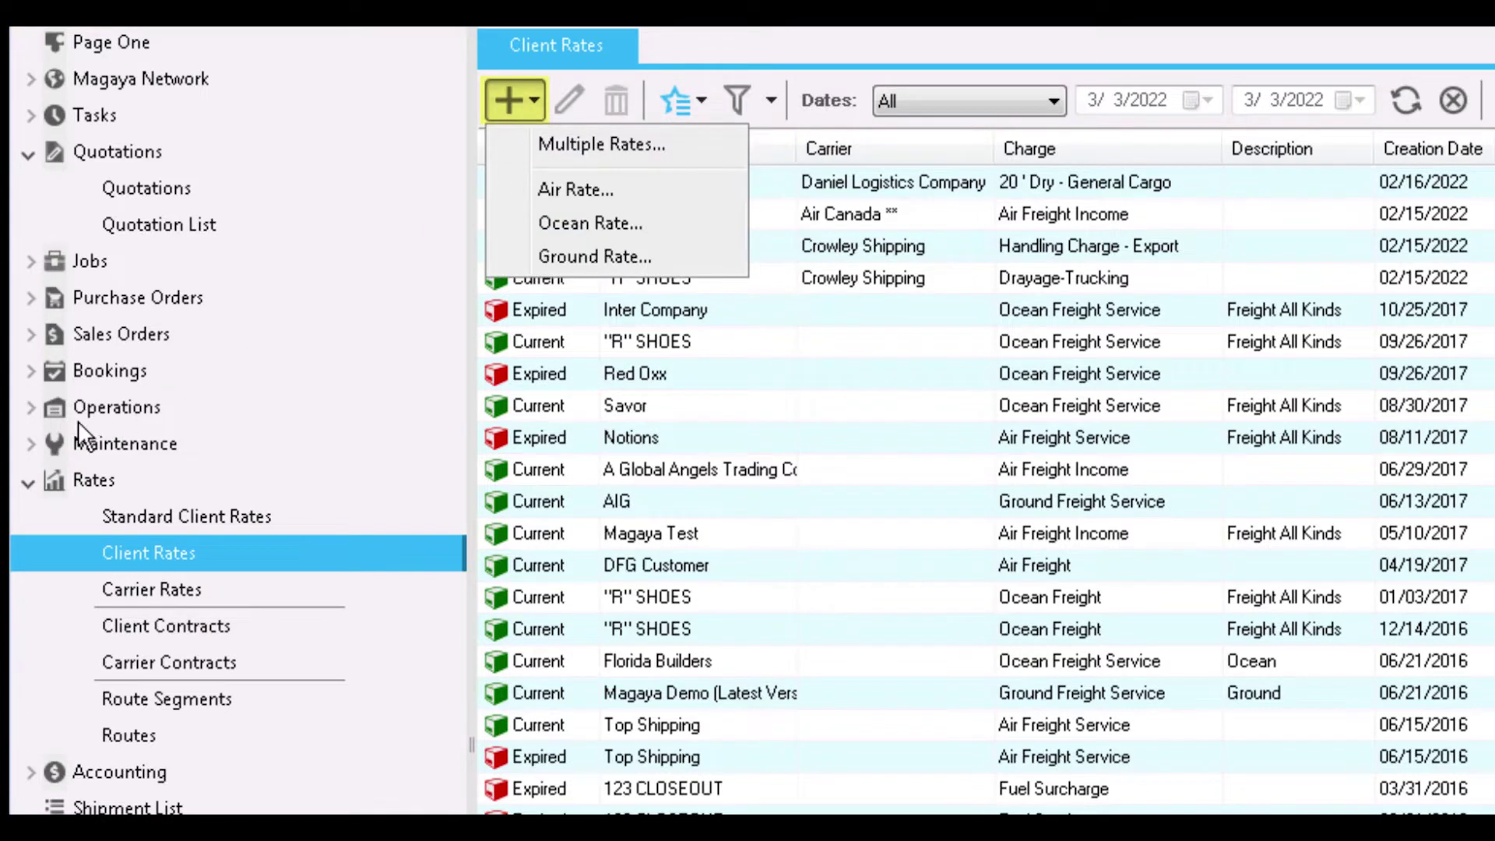
pyautogui.click(35, 440)
pyautogui.click(35, 440)
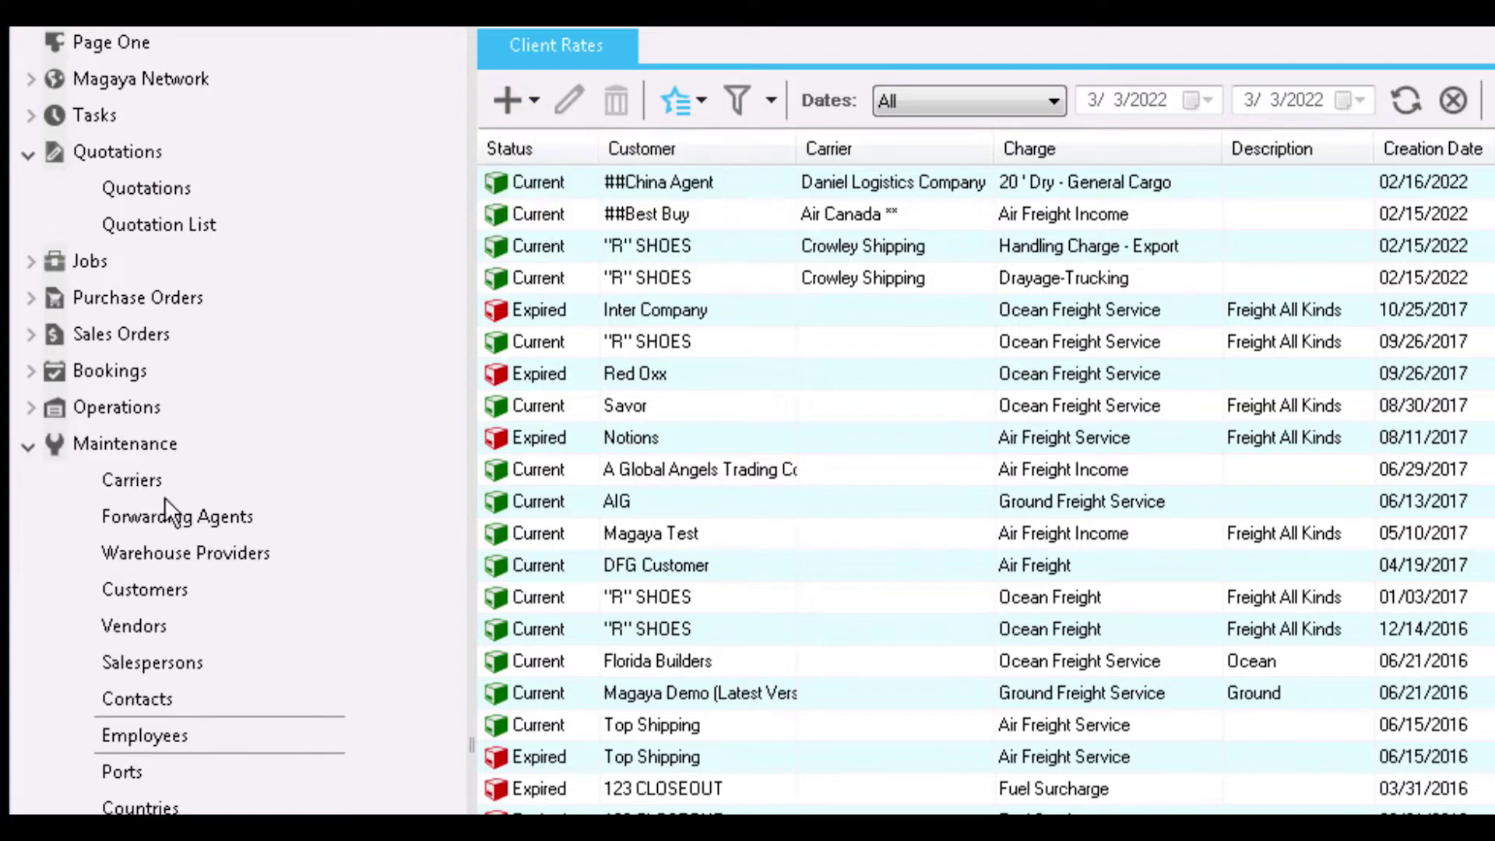
pyautogui.click(176, 591)
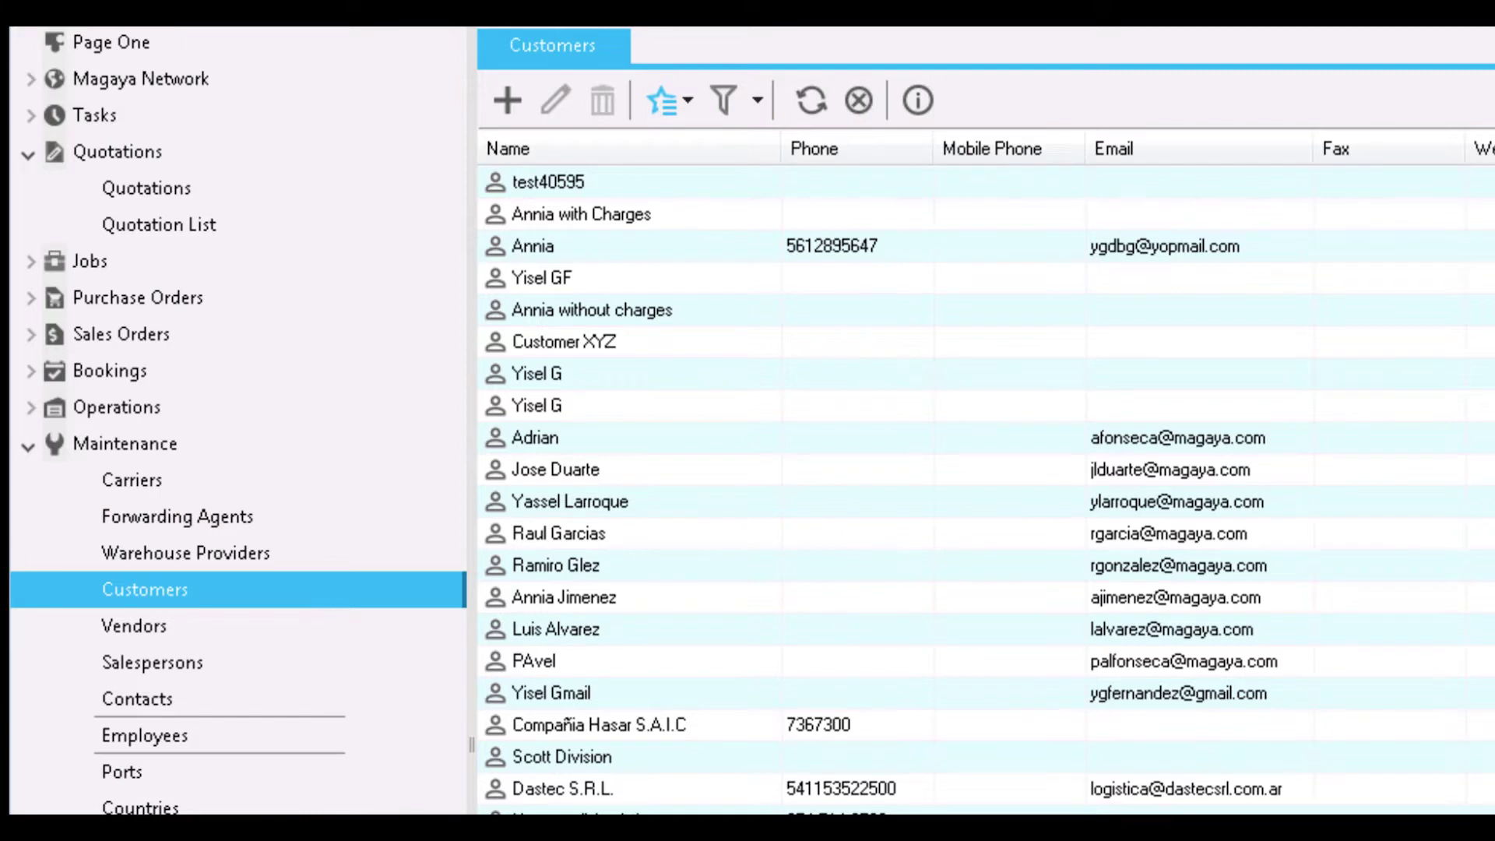
pyautogui.click(94, 480)
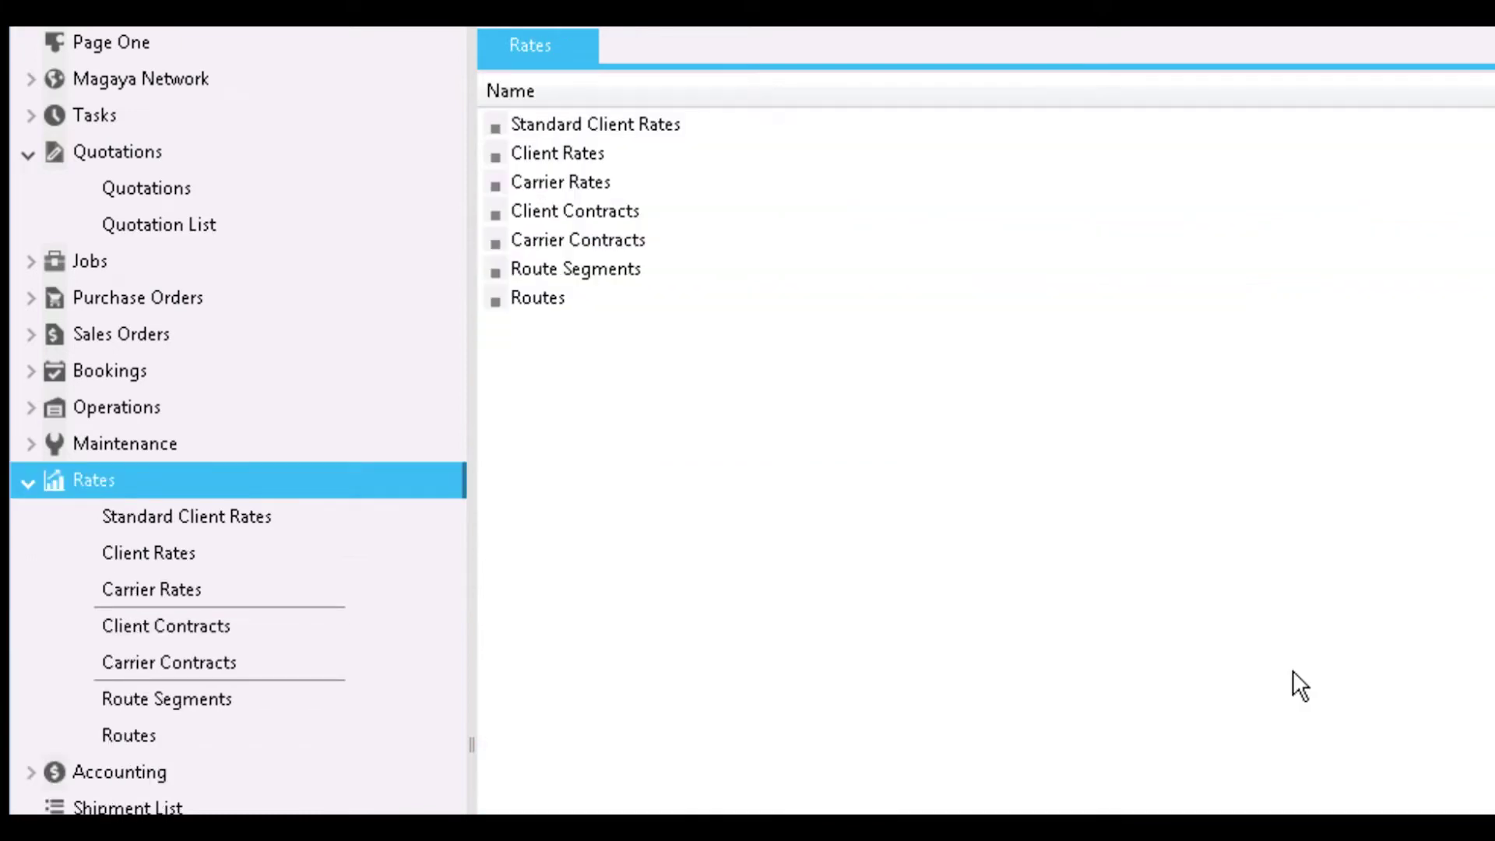
pyautogui.click(209, 590)
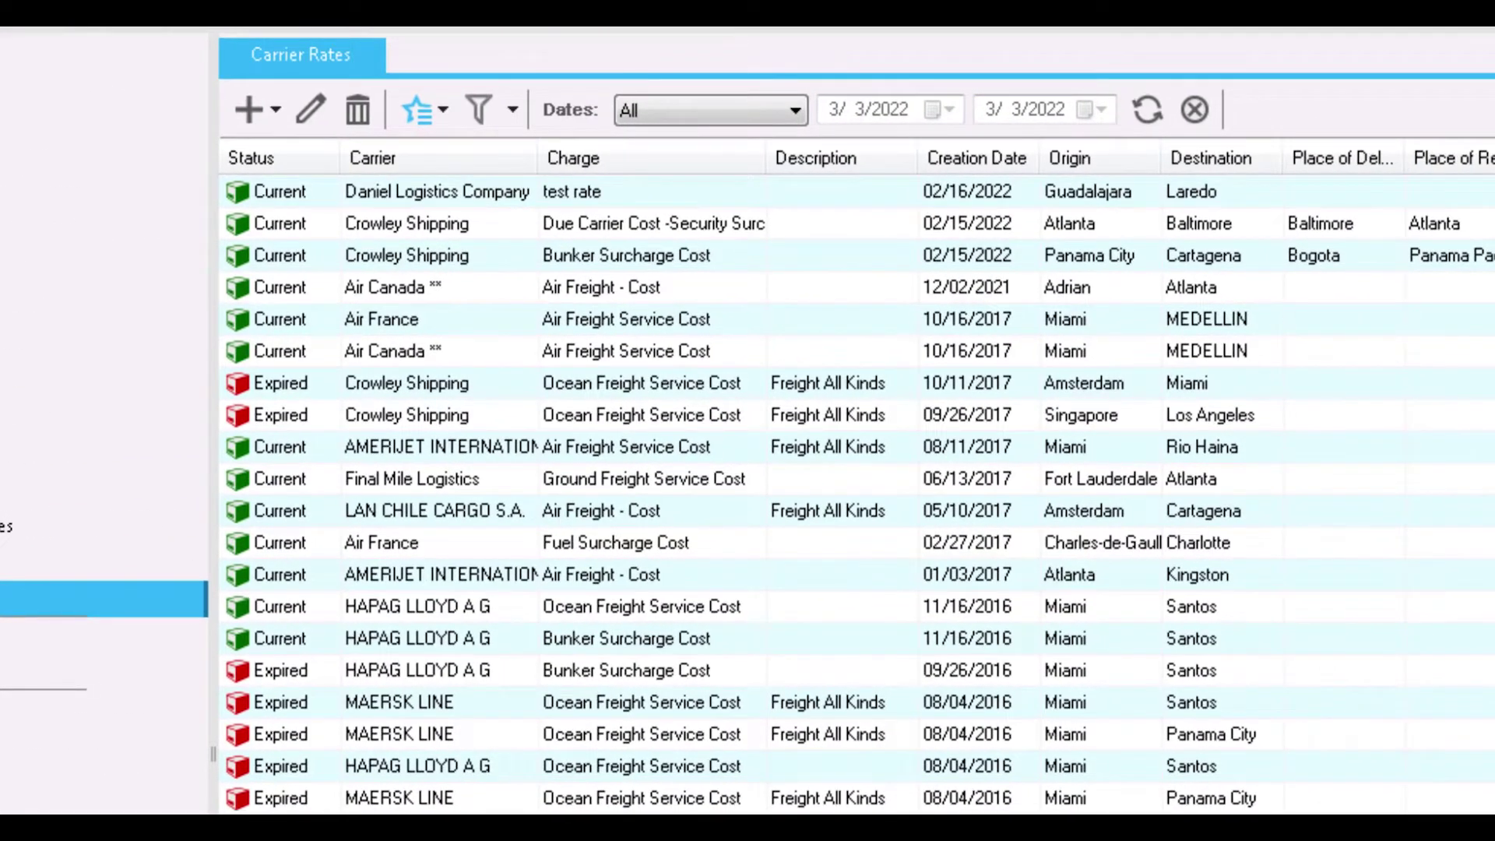
# Step: Check the carrier rate add options and a rate row, then return to the Quotation List
pyautogui.click(277, 109)
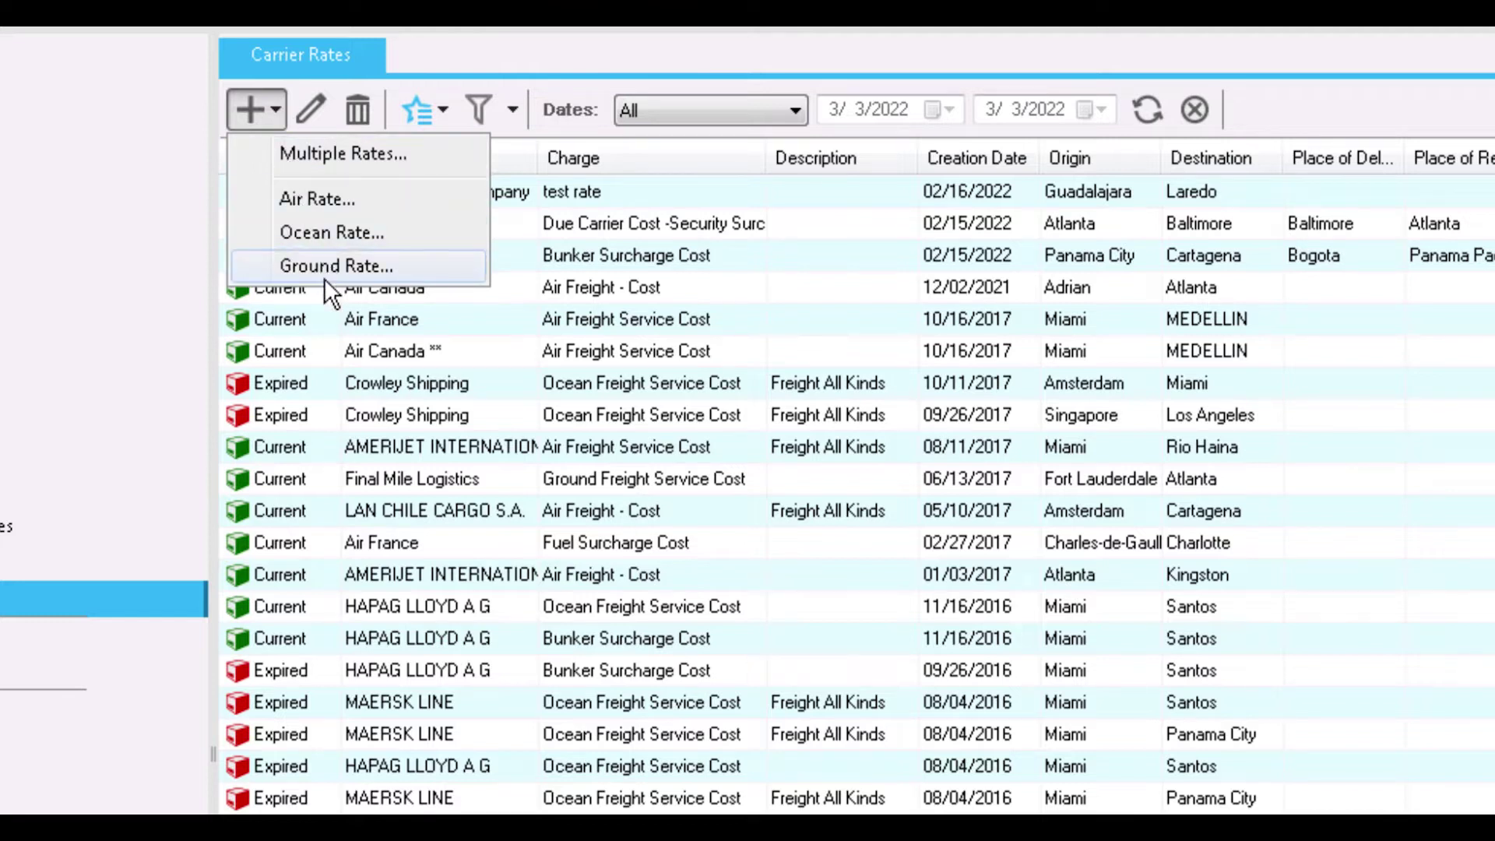
pyautogui.press('Escape')
pyautogui.click(413, 478)
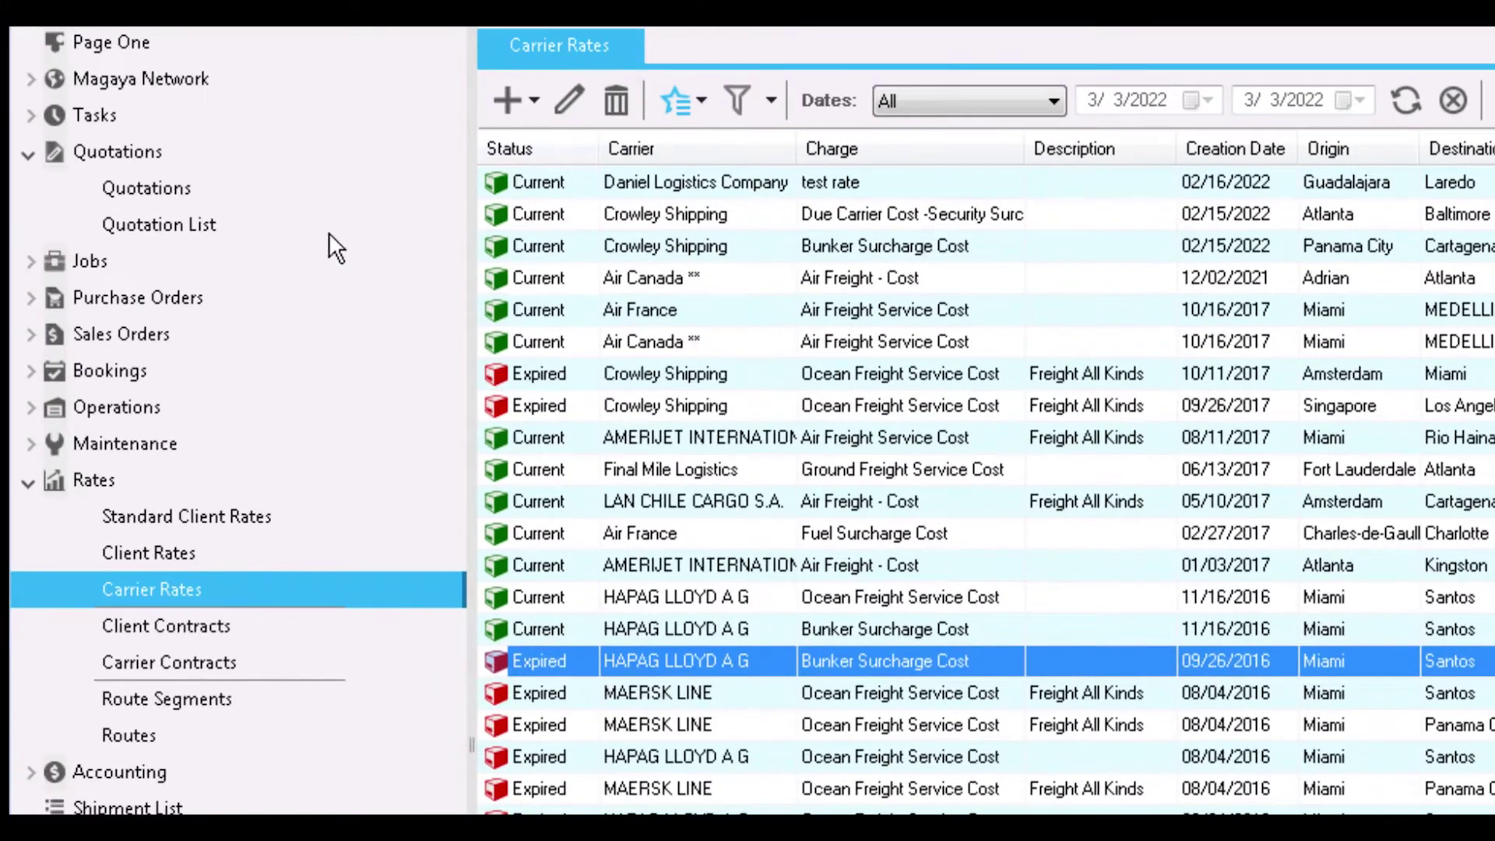
pyautogui.click(195, 224)
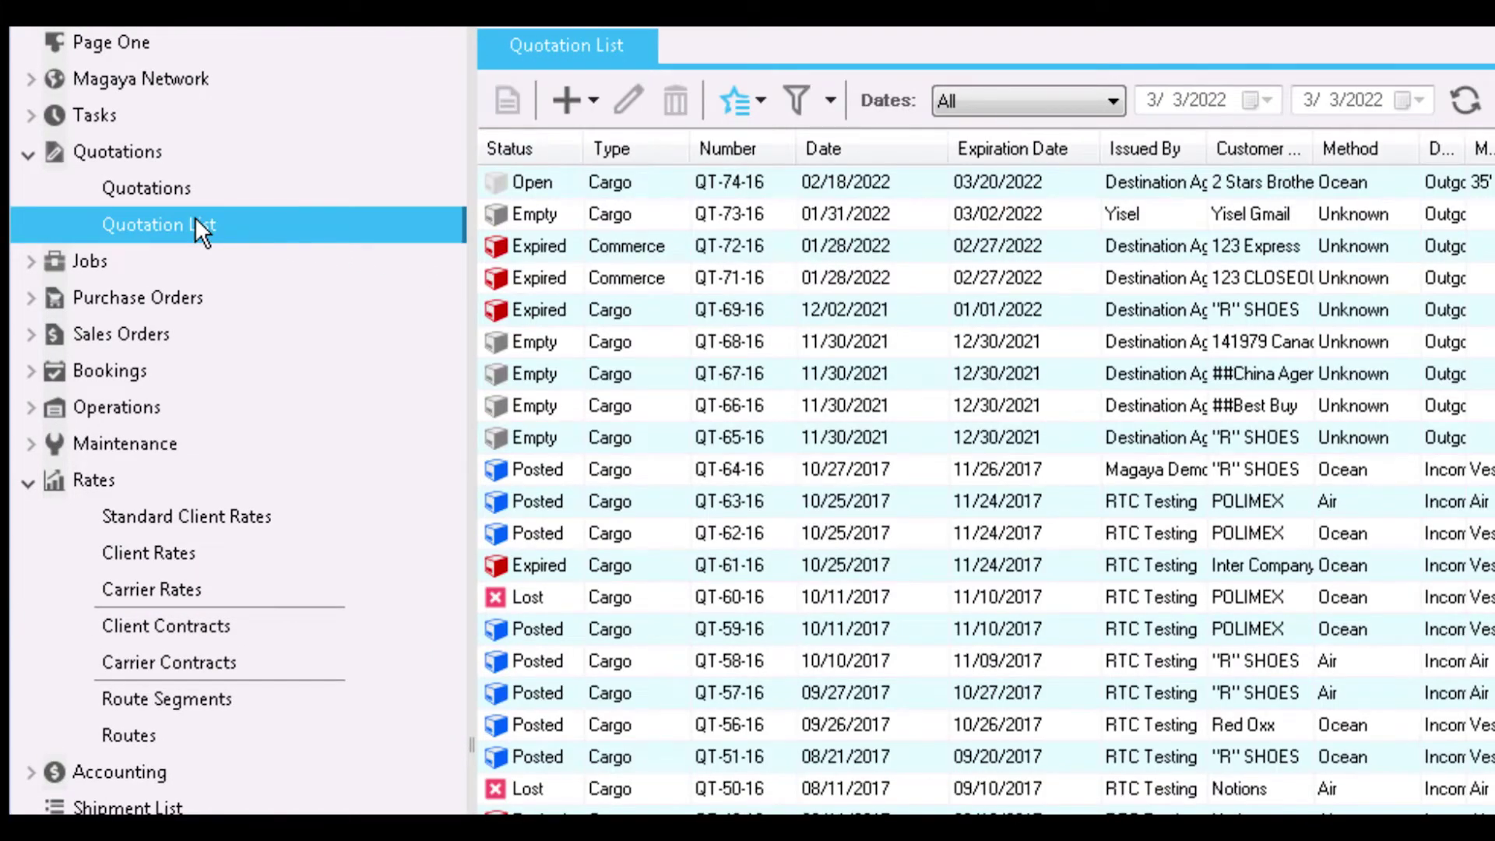
# Step: Open Query Rates for 123 Express air cargo, Adrian to Miami, in its Advanced layout
pyautogui.click(761, 99)
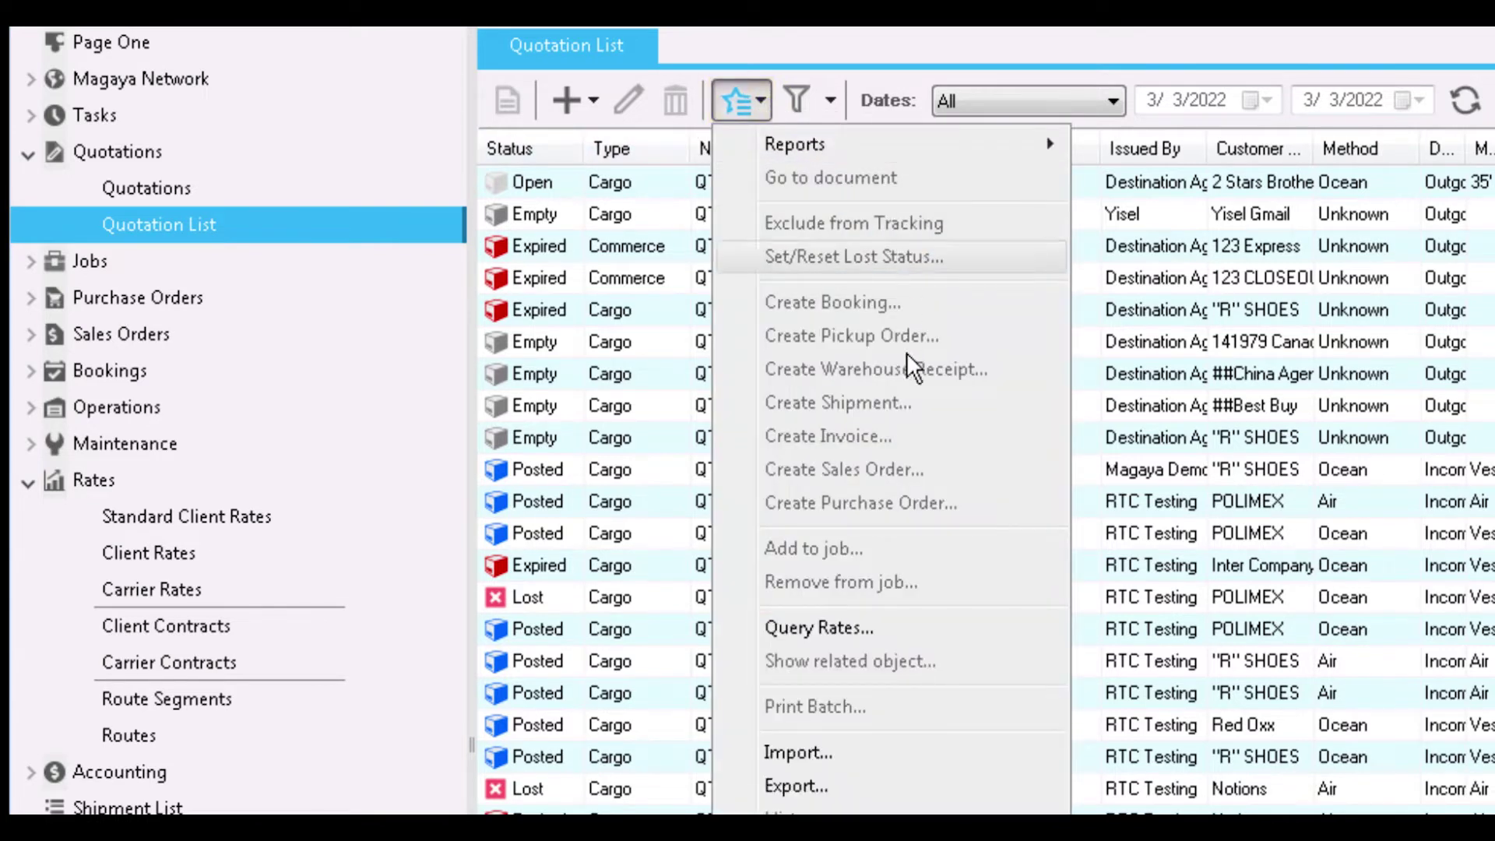
pyautogui.click(884, 624)
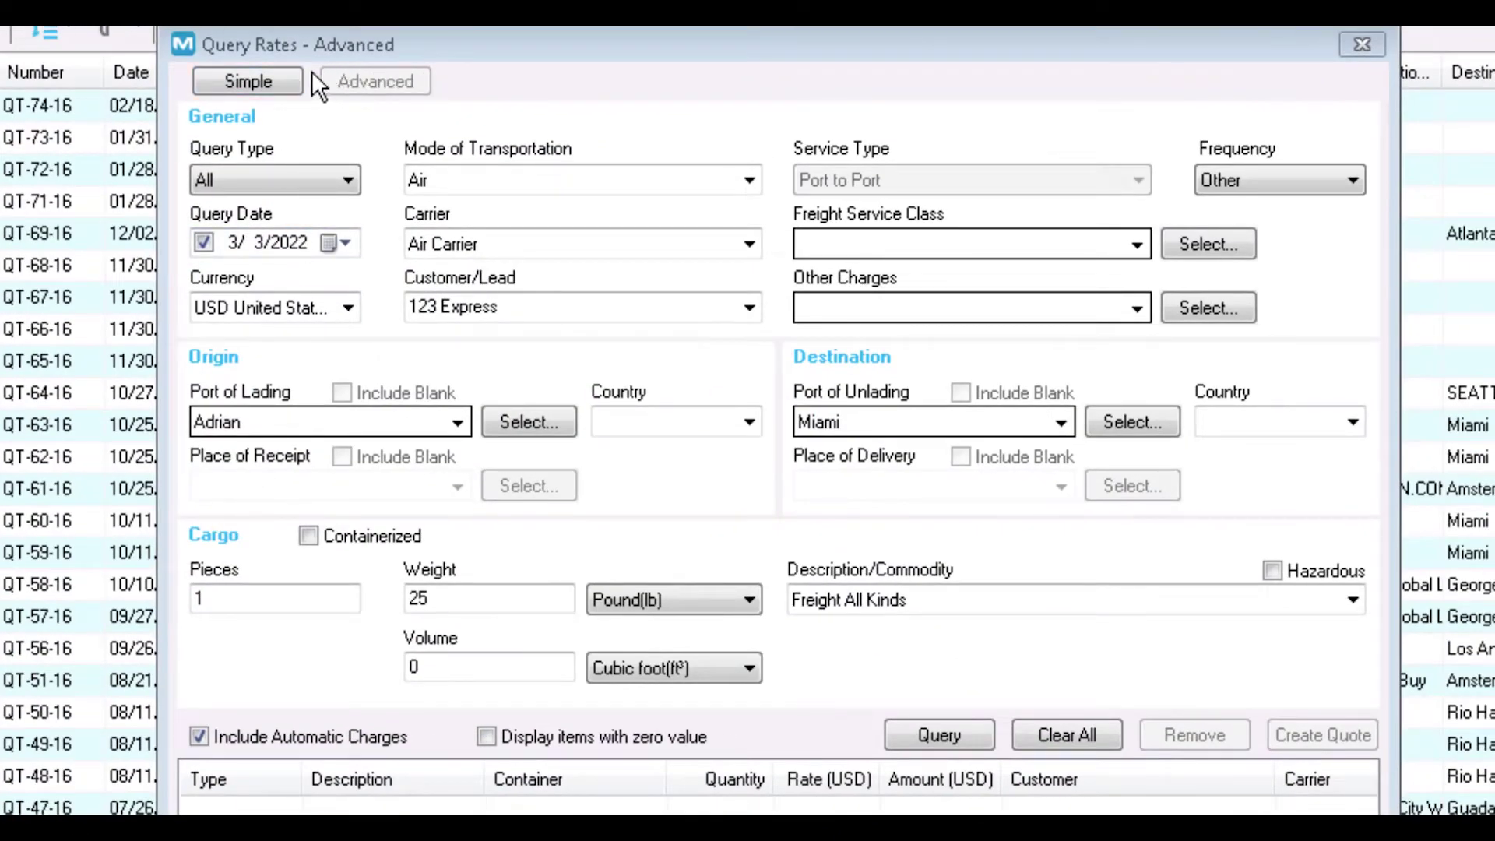
pyautogui.click(299, 74)
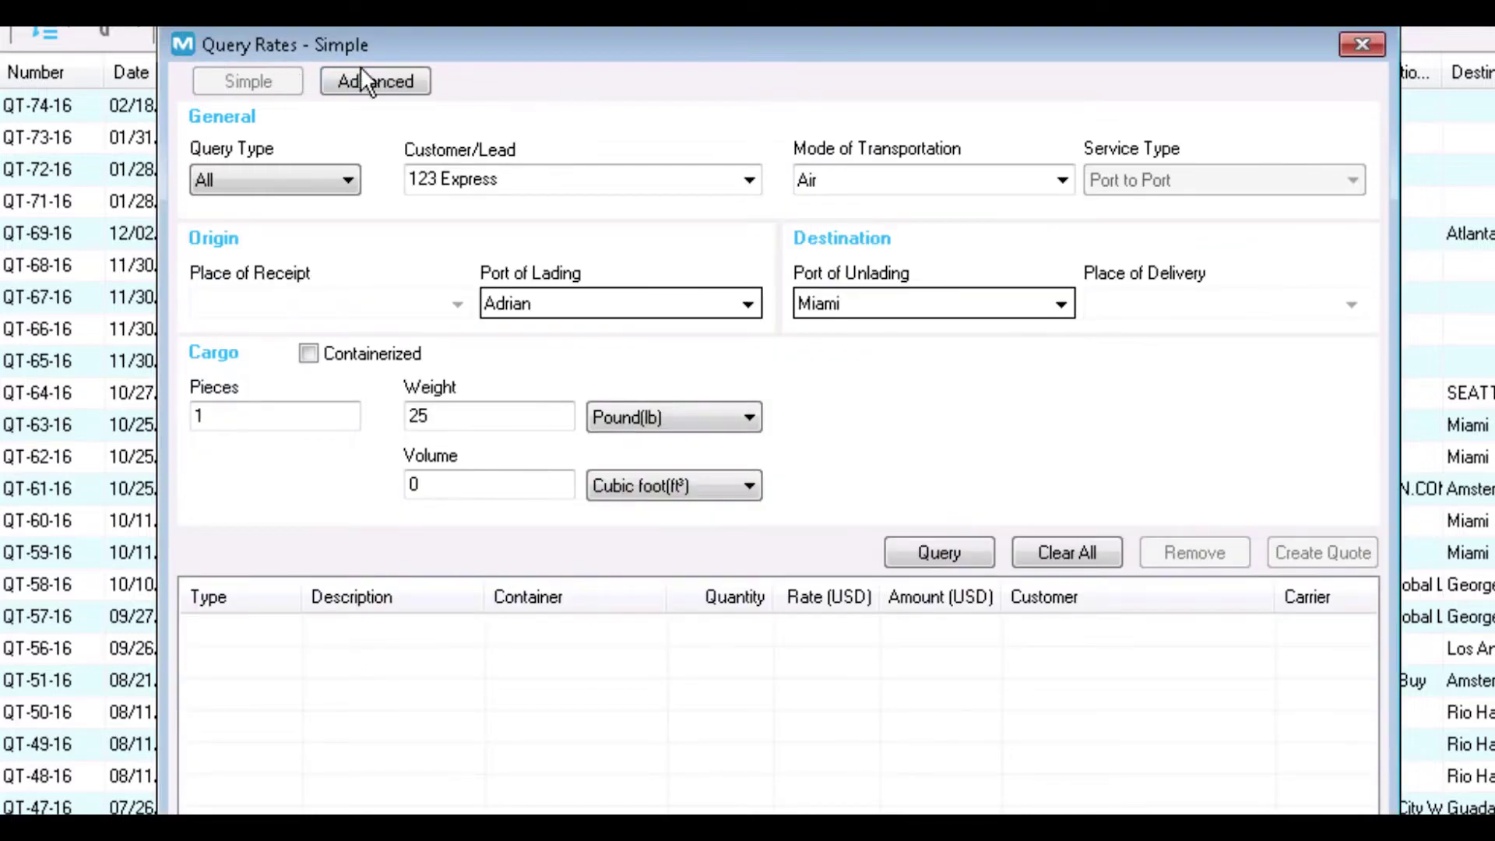
pyautogui.click(389, 84)
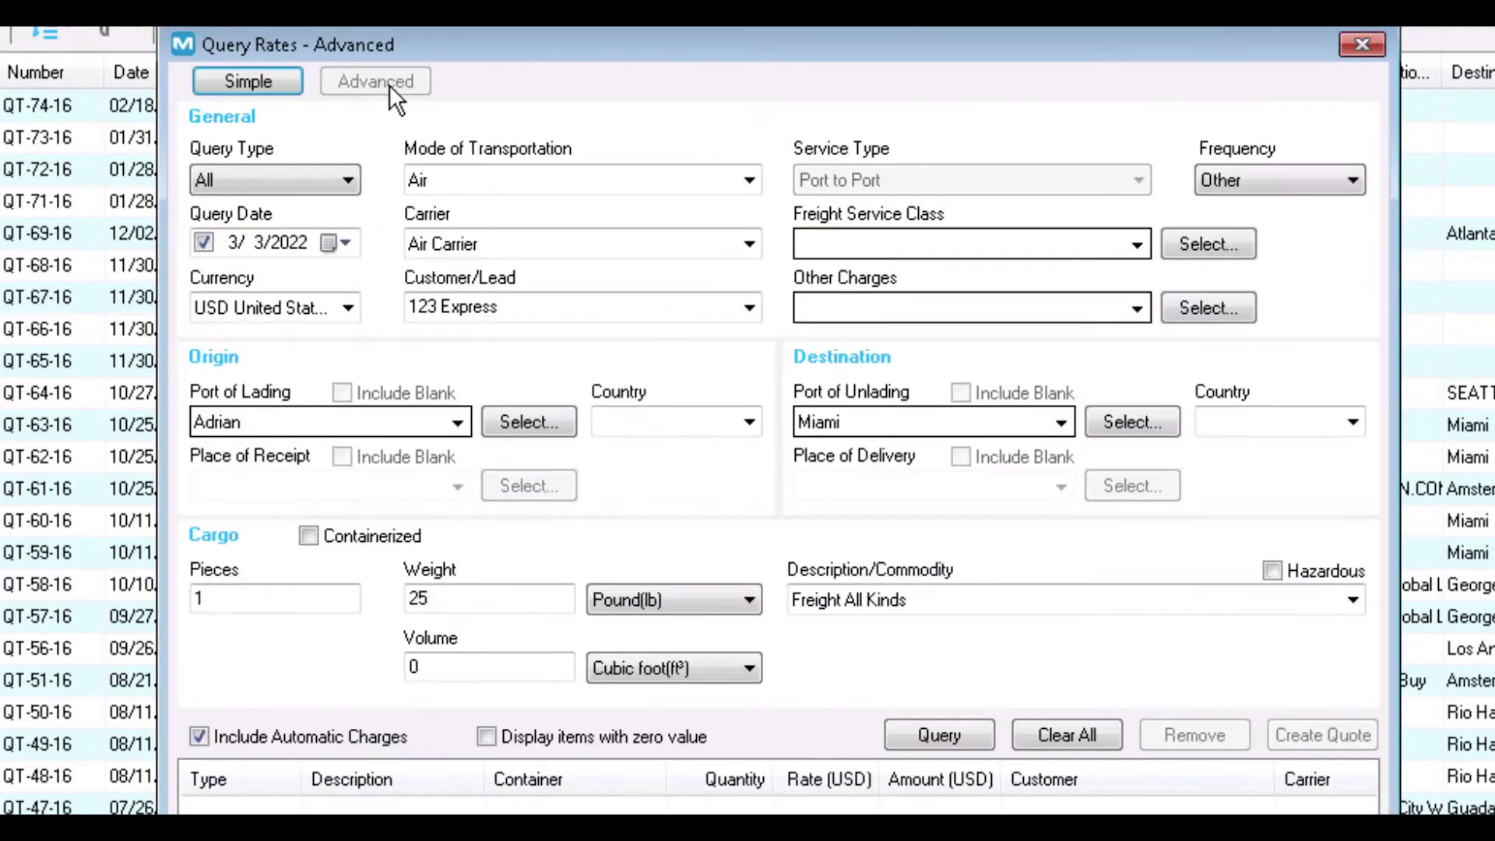
pyautogui.click(292, 79)
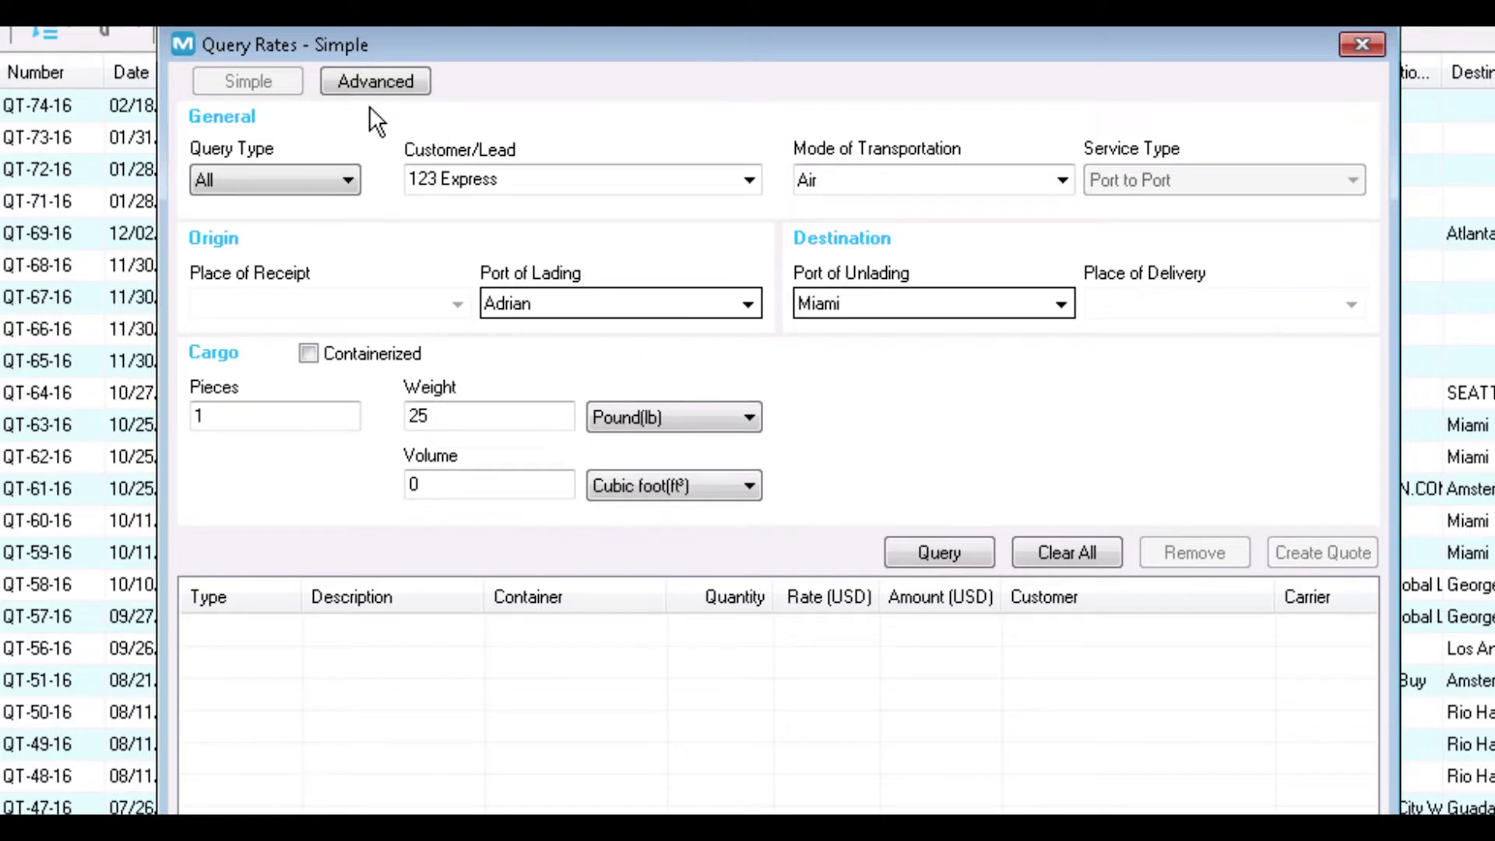
pyautogui.click(374, 84)
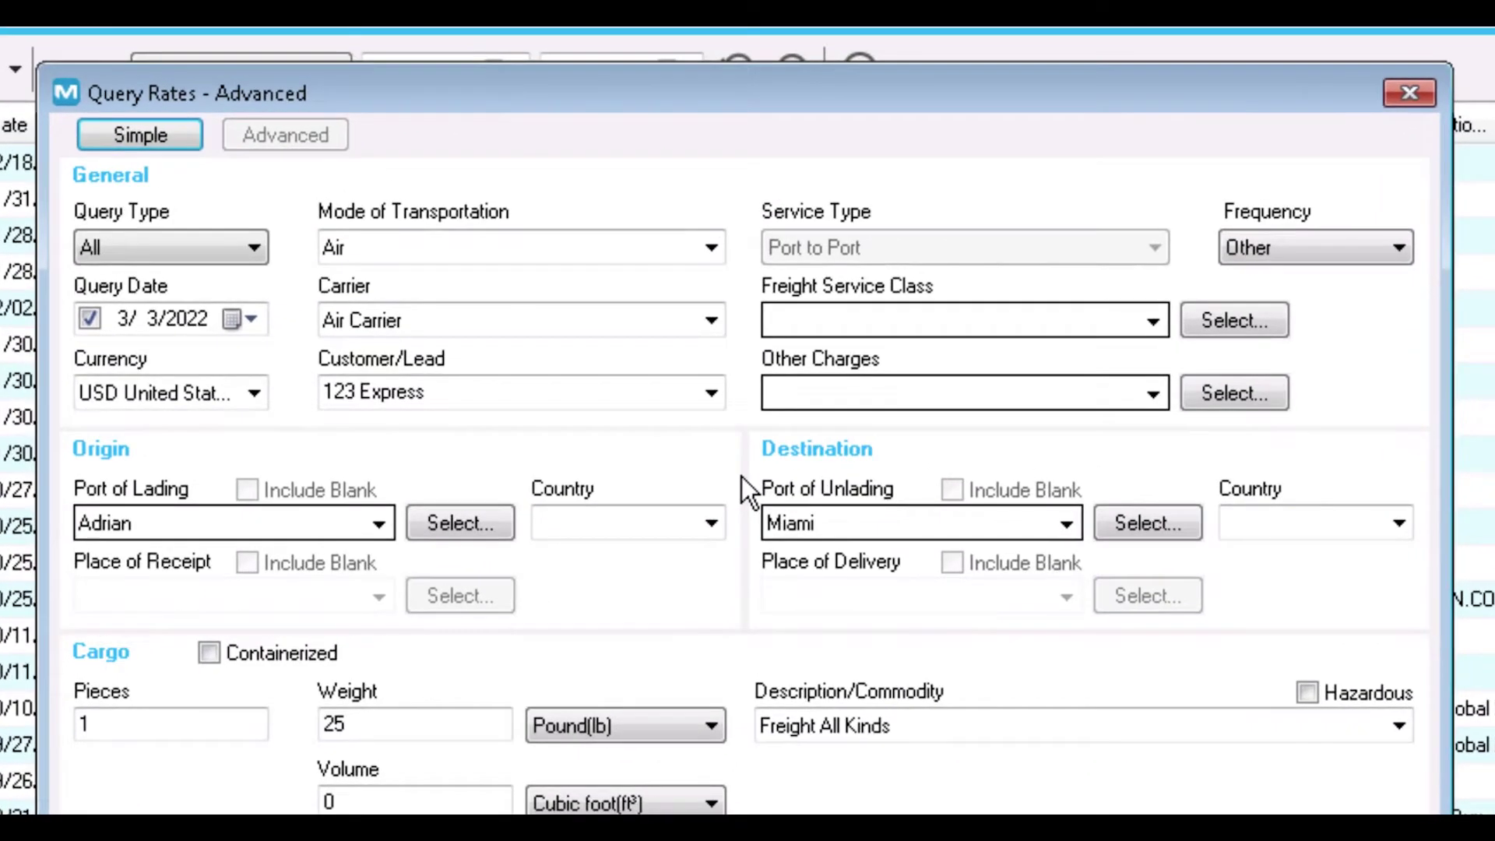
# Step: Set the query to Sales rates, dated 3/3/2022, with Air as transport mode
pyautogui.click(176, 248)
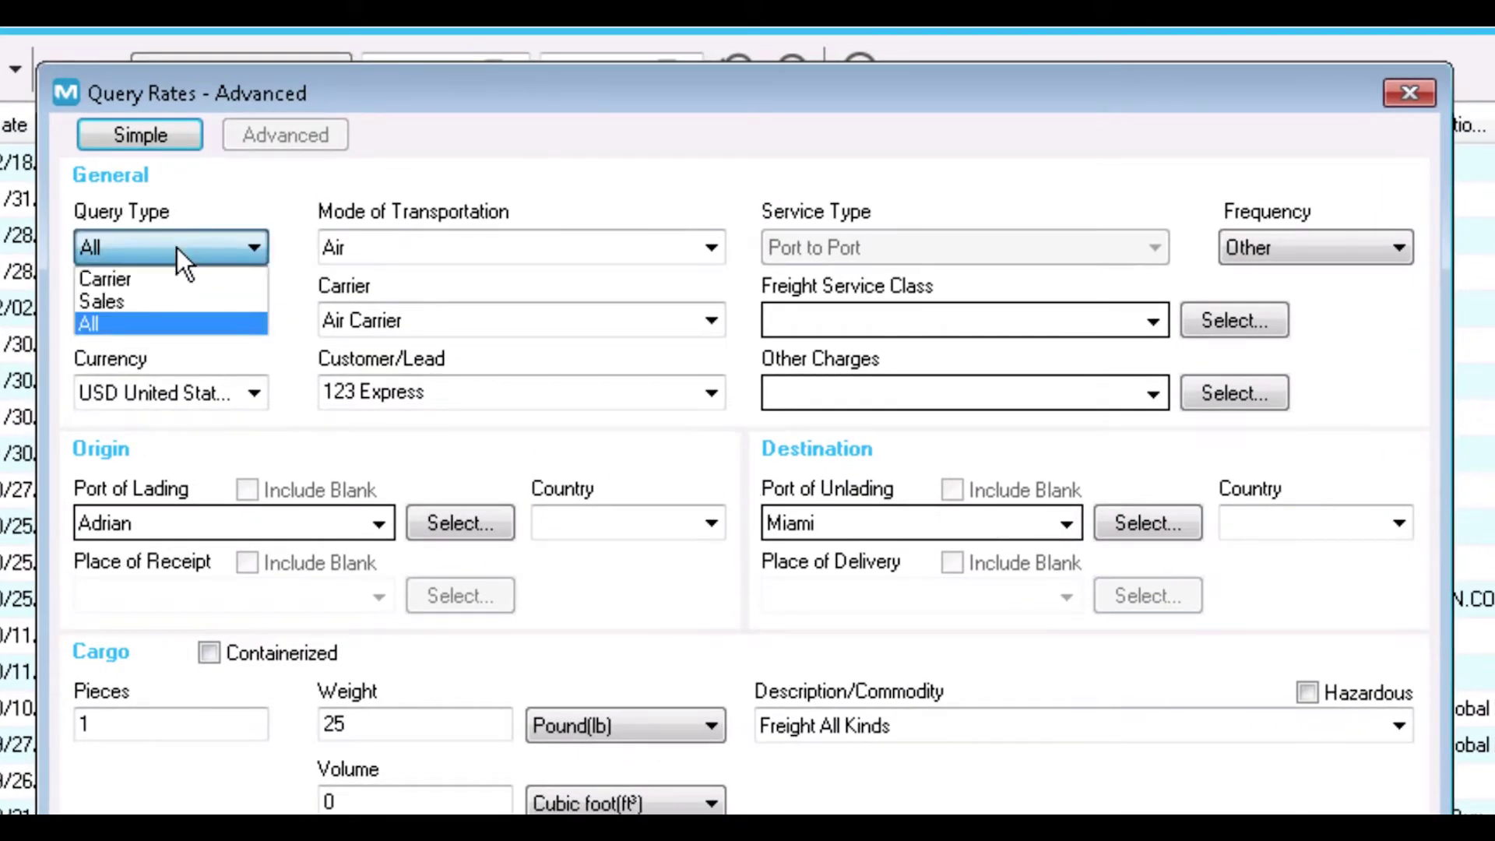
pyautogui.click(108, 305)
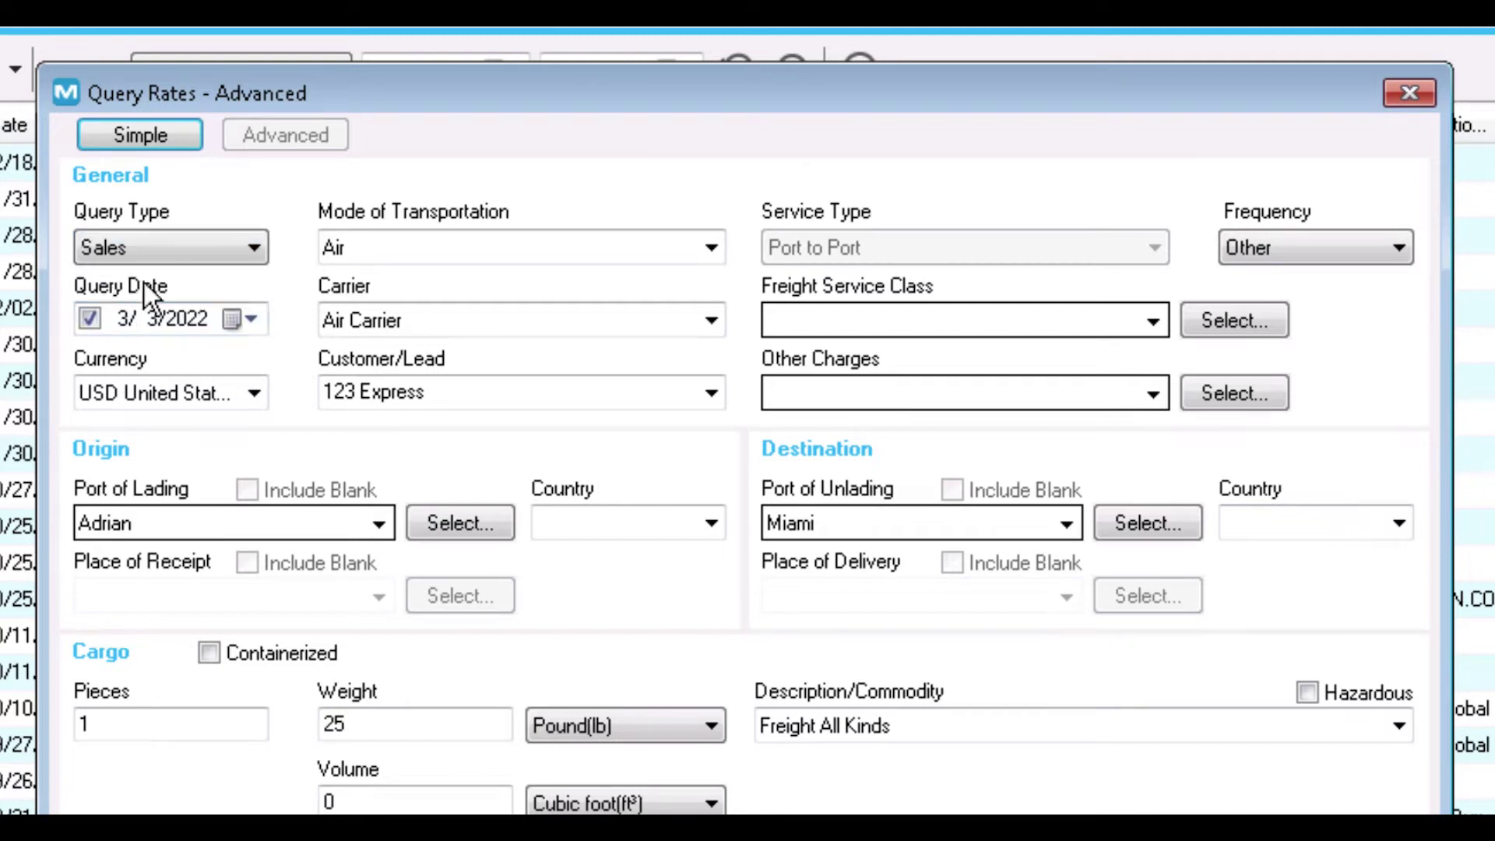
pyautogui.click(252, 318)
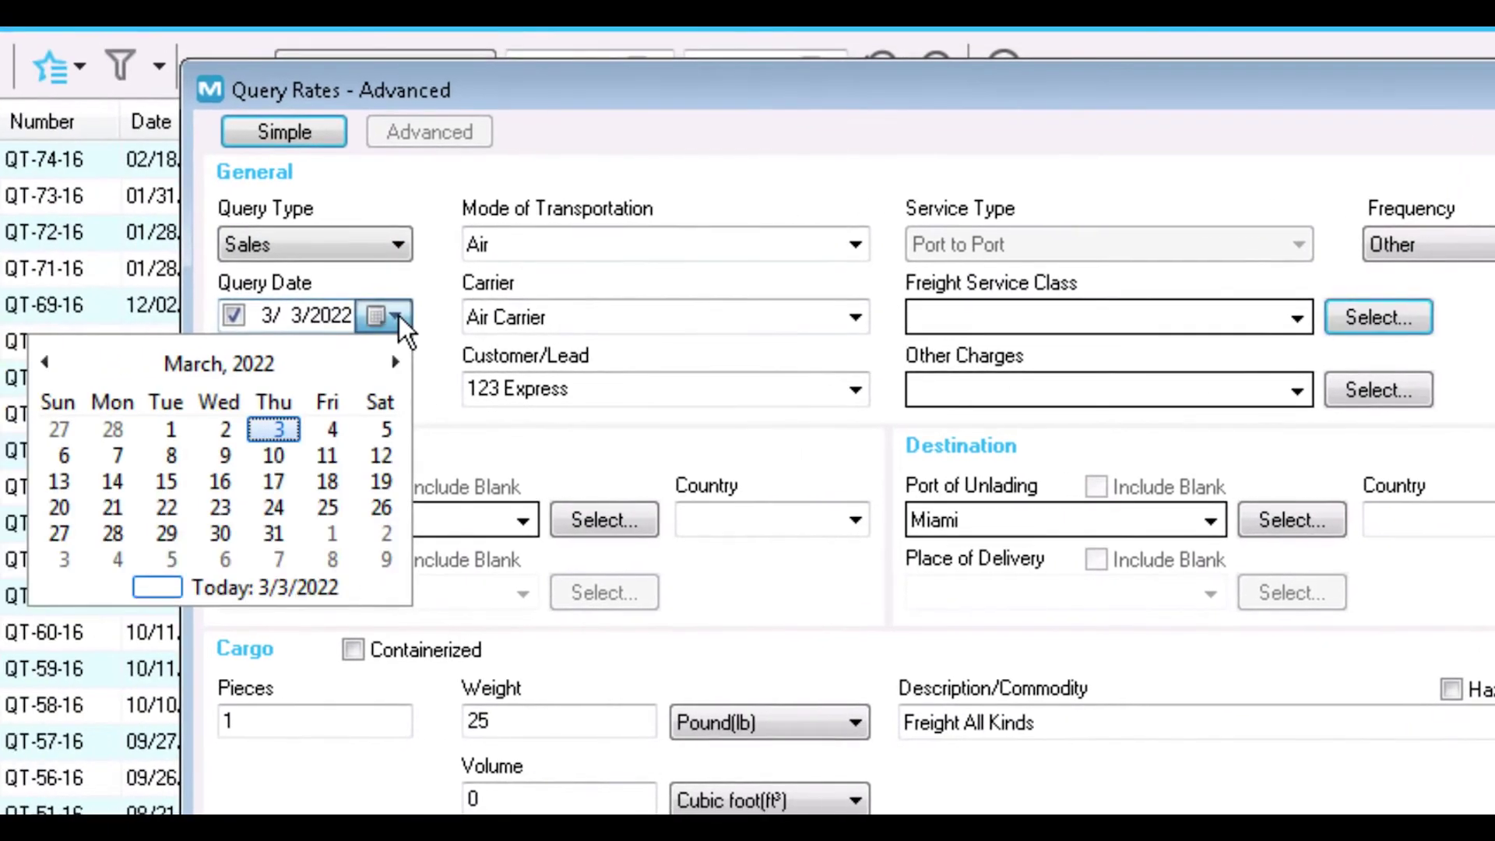
pyautogui.click(429, 357)
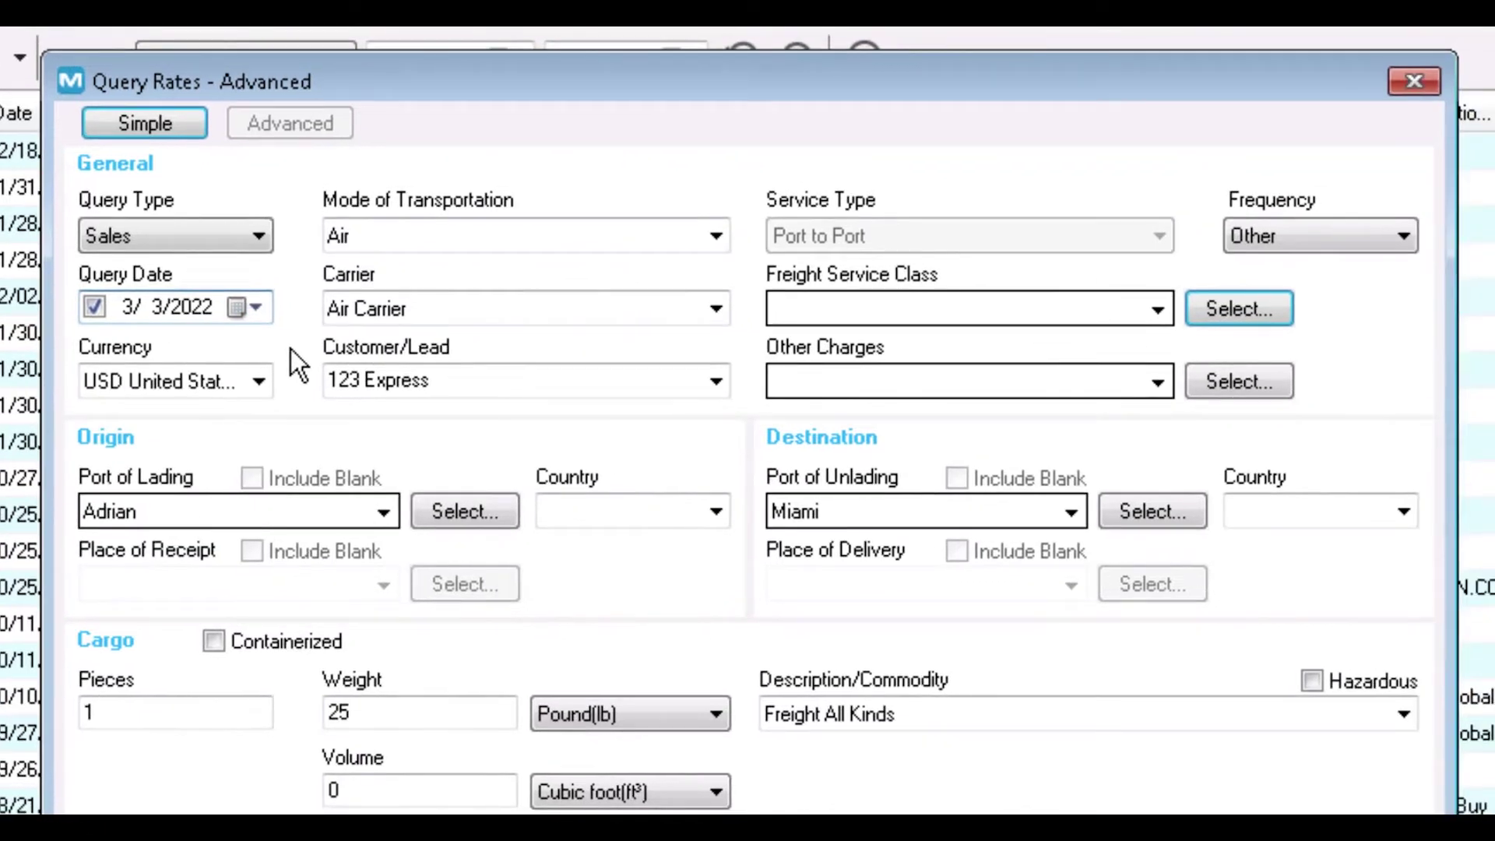
pyautogui.click(620, 220)
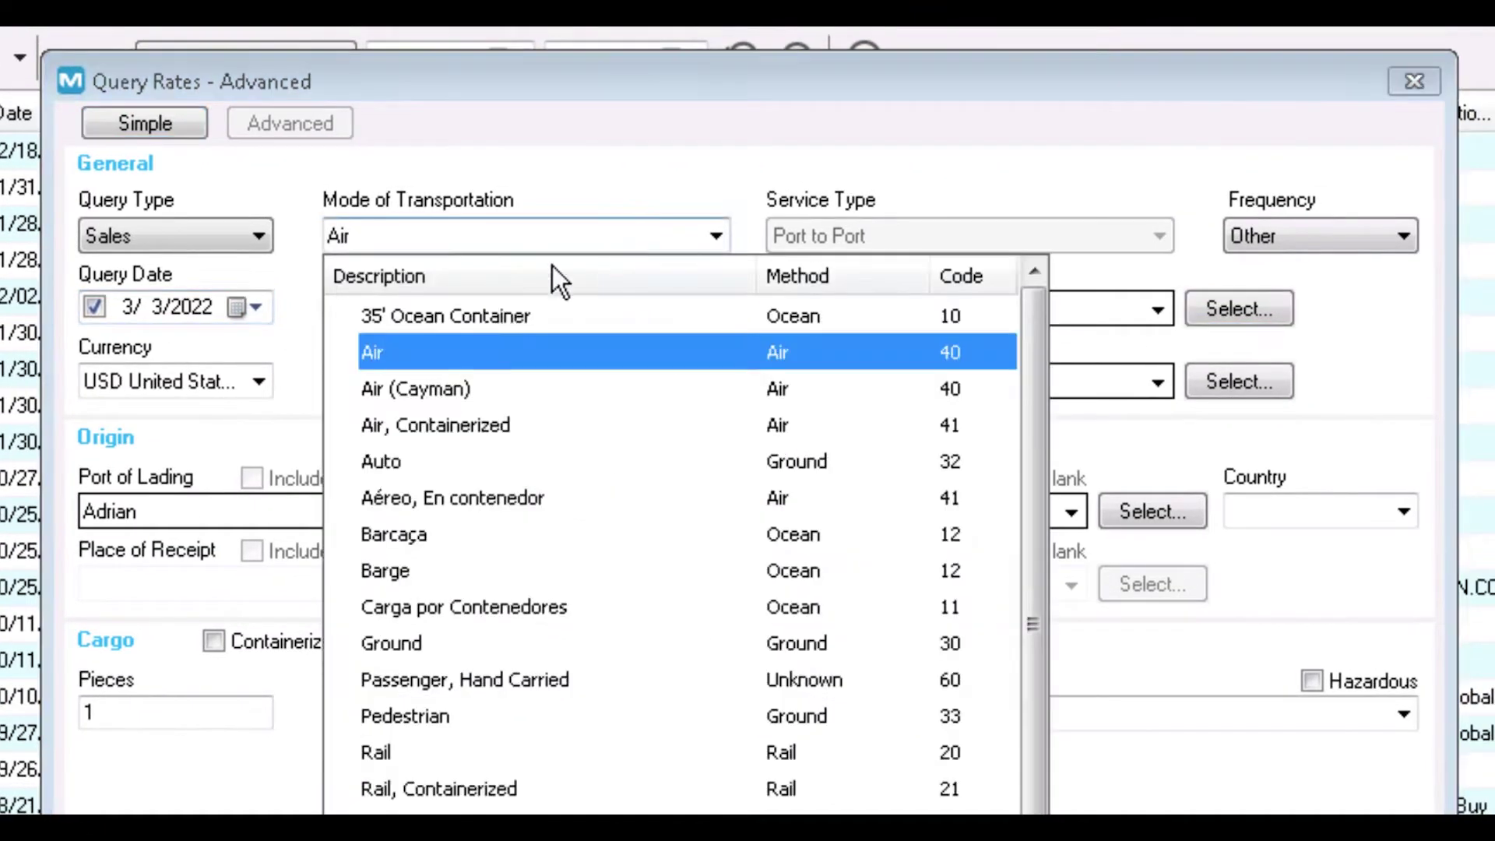
pyautogui.click(457, 354)
# Step: Leave carrier unset, keep customer 123 Express and frequency Other
pyautogui.click(716, 309)
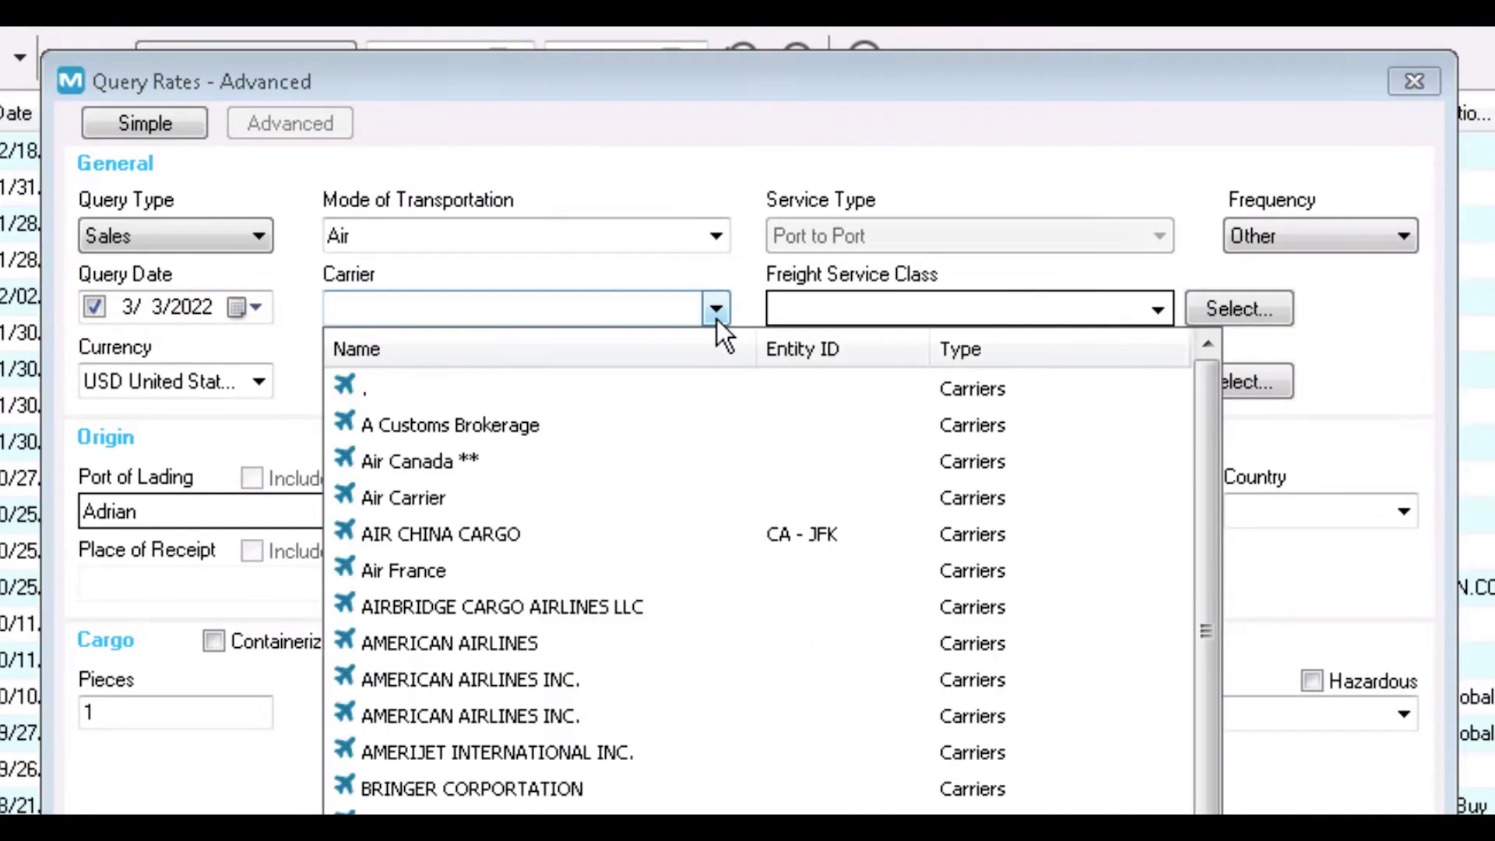
pyautogui.click(754, 260)
pyautogui.click(723, 379)
pyautogui.press('Escape')
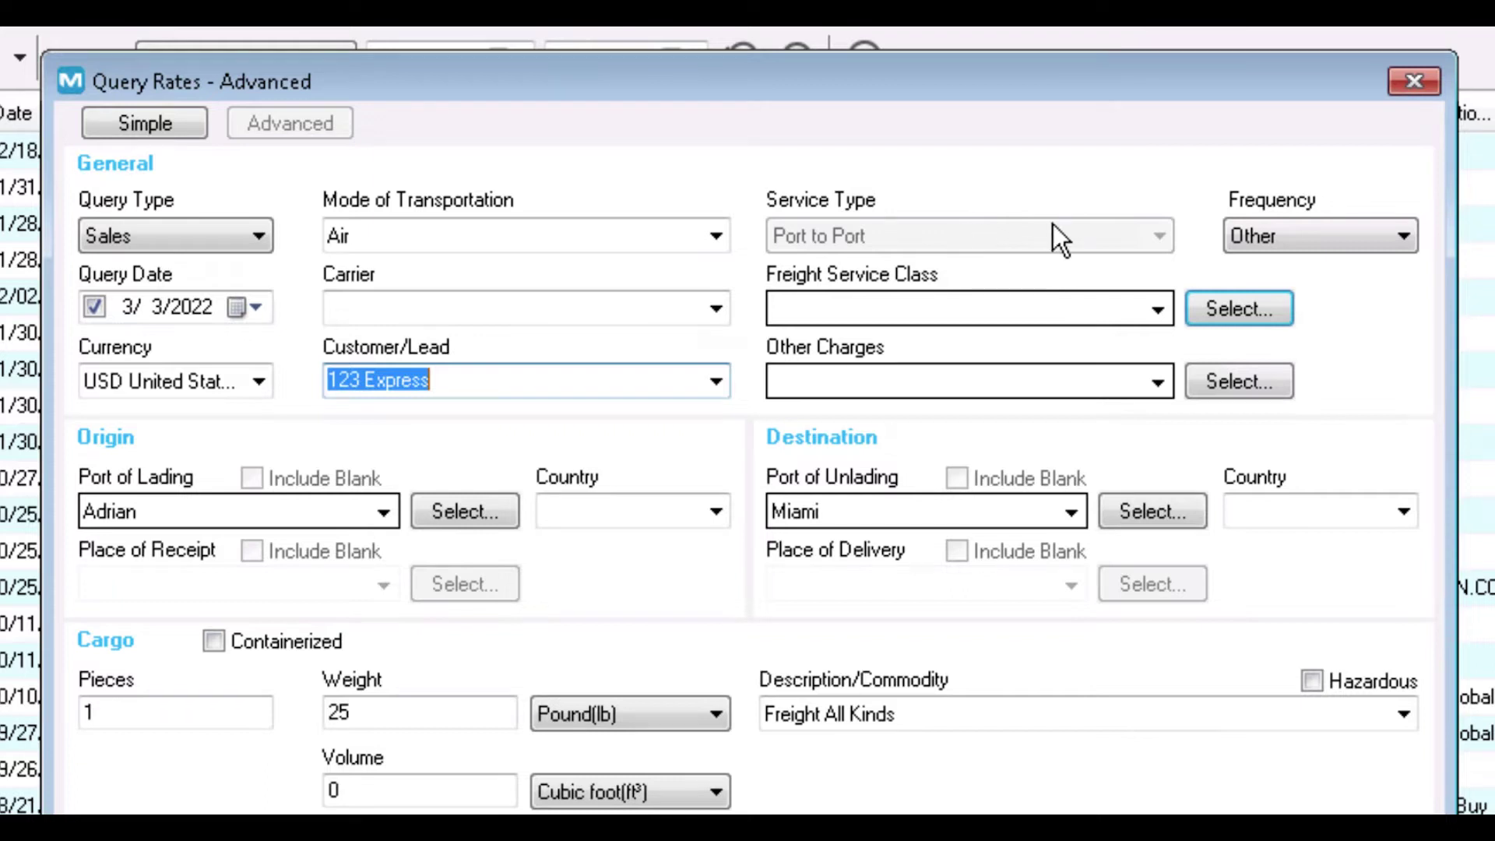
pyautogui.click(1406, 229)
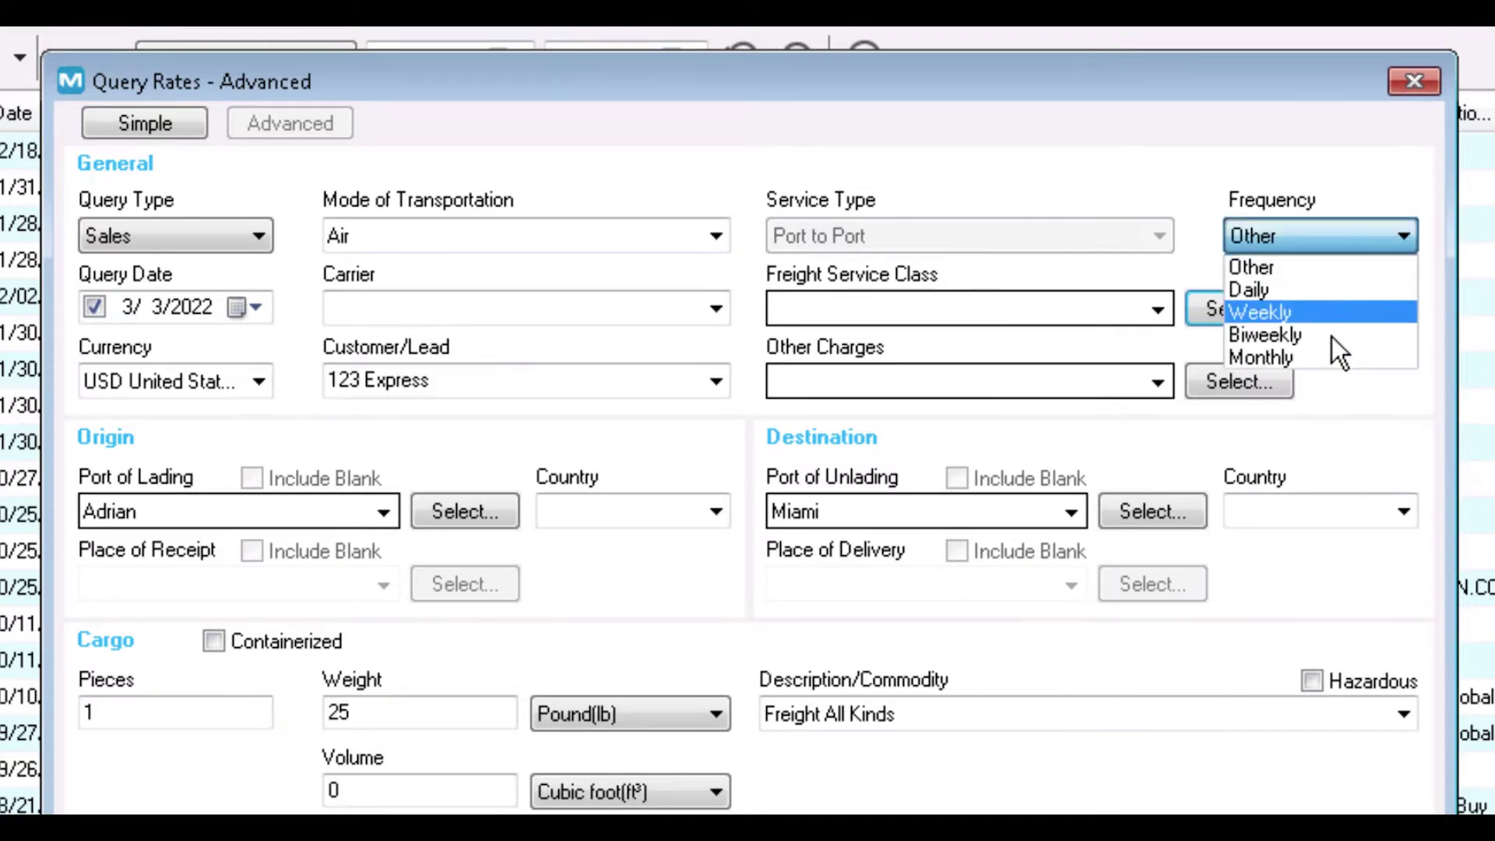
pyautogui.click(1314, 268)
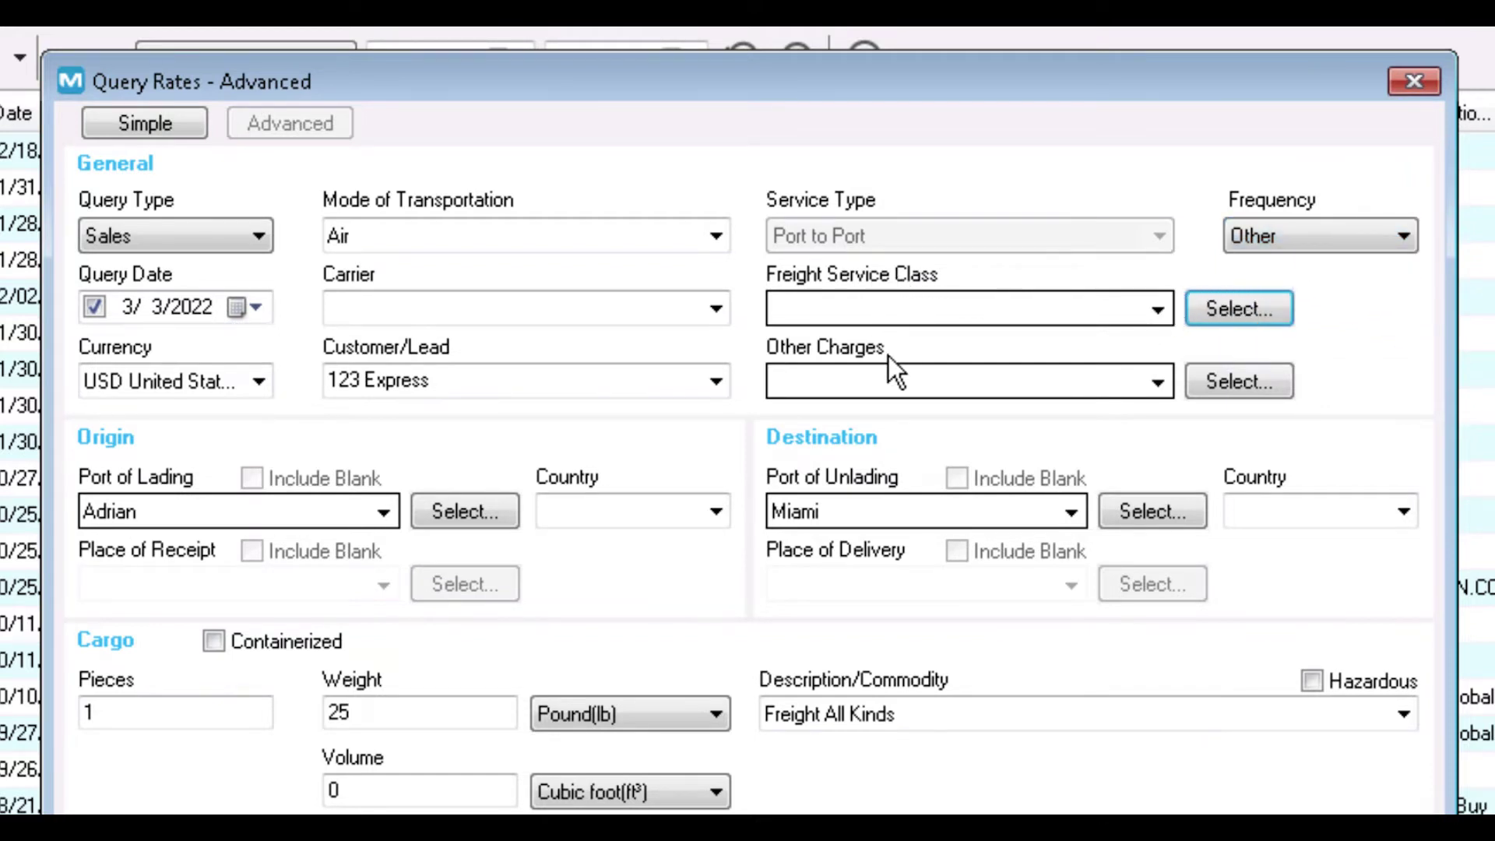
# Step: Open the full Products and Services list for the freight service class
pyautogui.click(1157, 310)
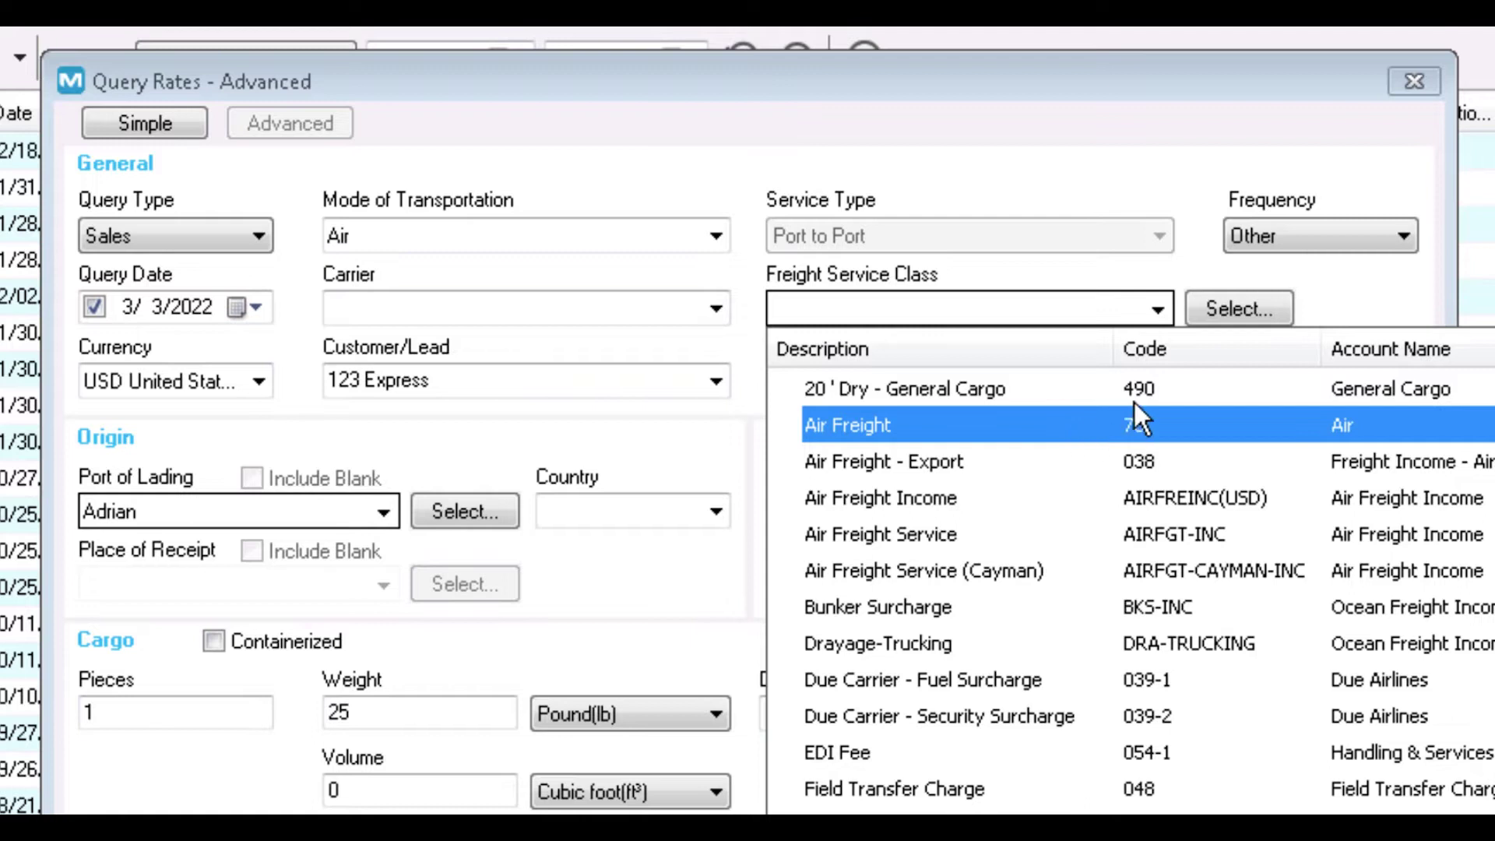
pyautogui.click(1357, 282)
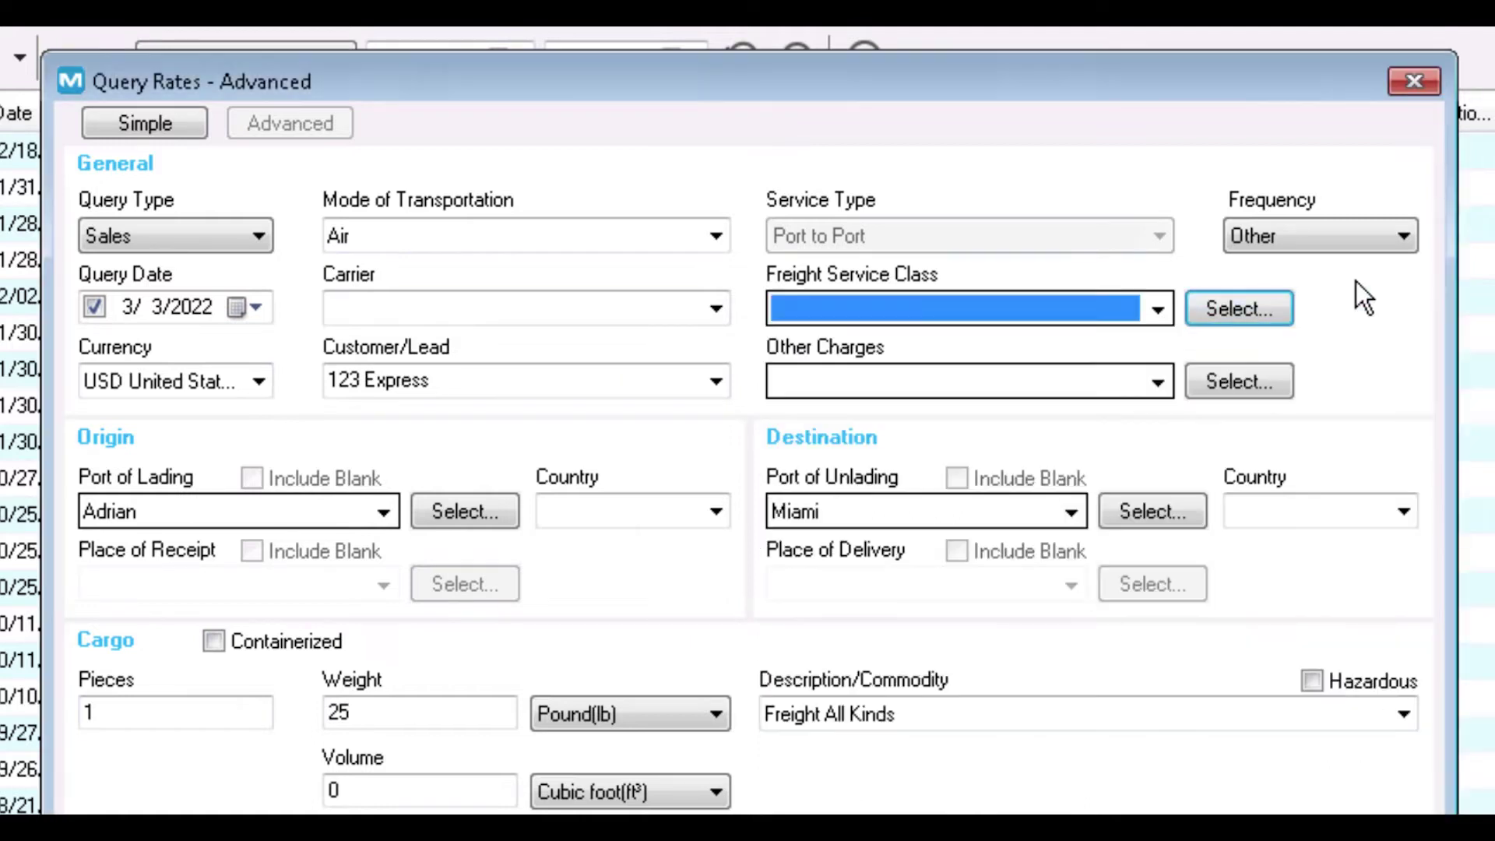
pyautogui.click(1256, 310)
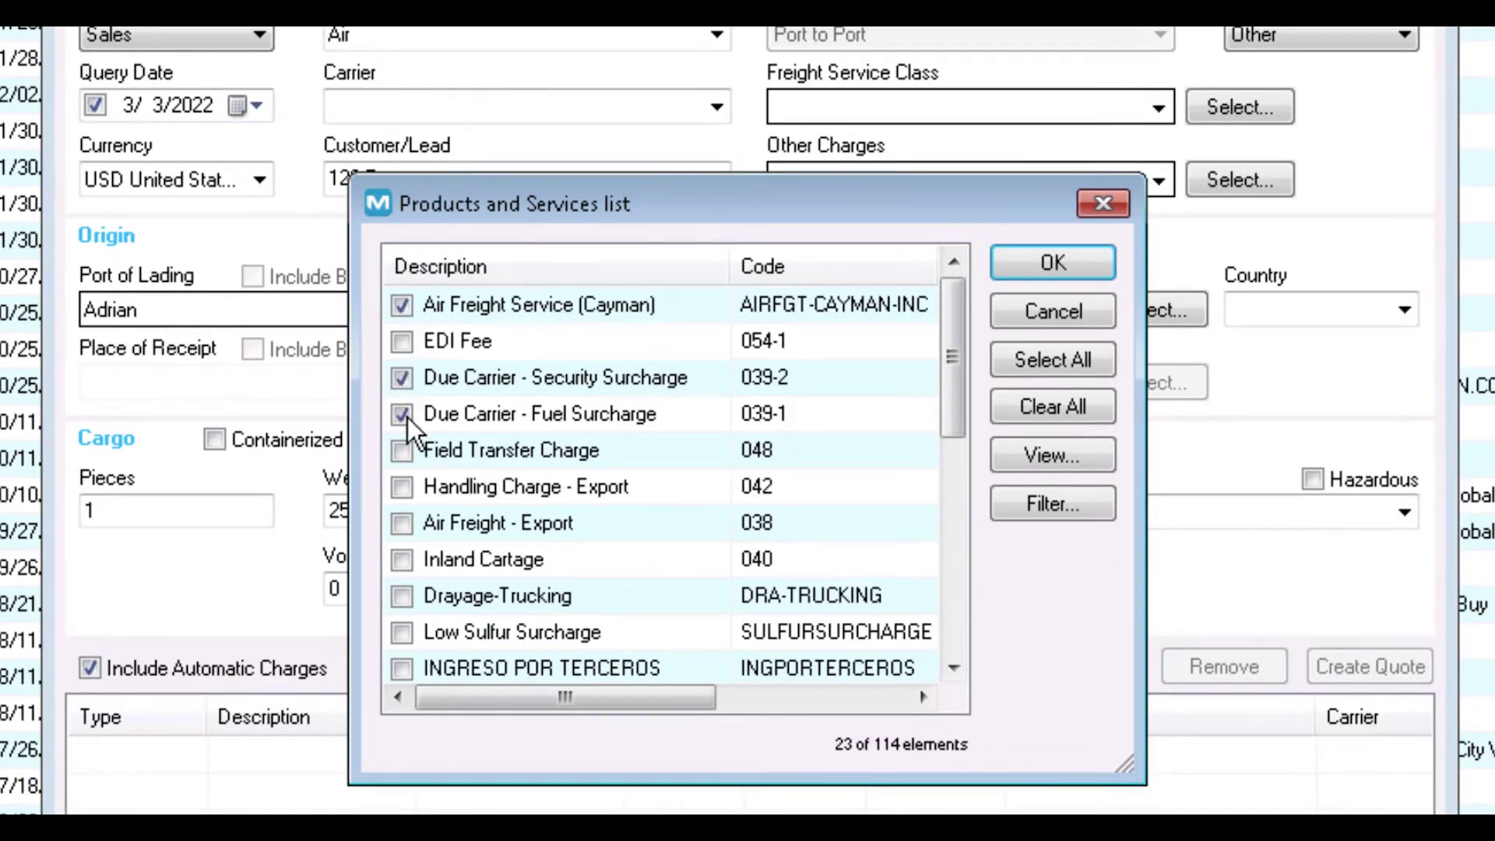
# Step: Close the products list and set the port of lading to Adrian, origin country blank
pyautogui.click(1051, 312)
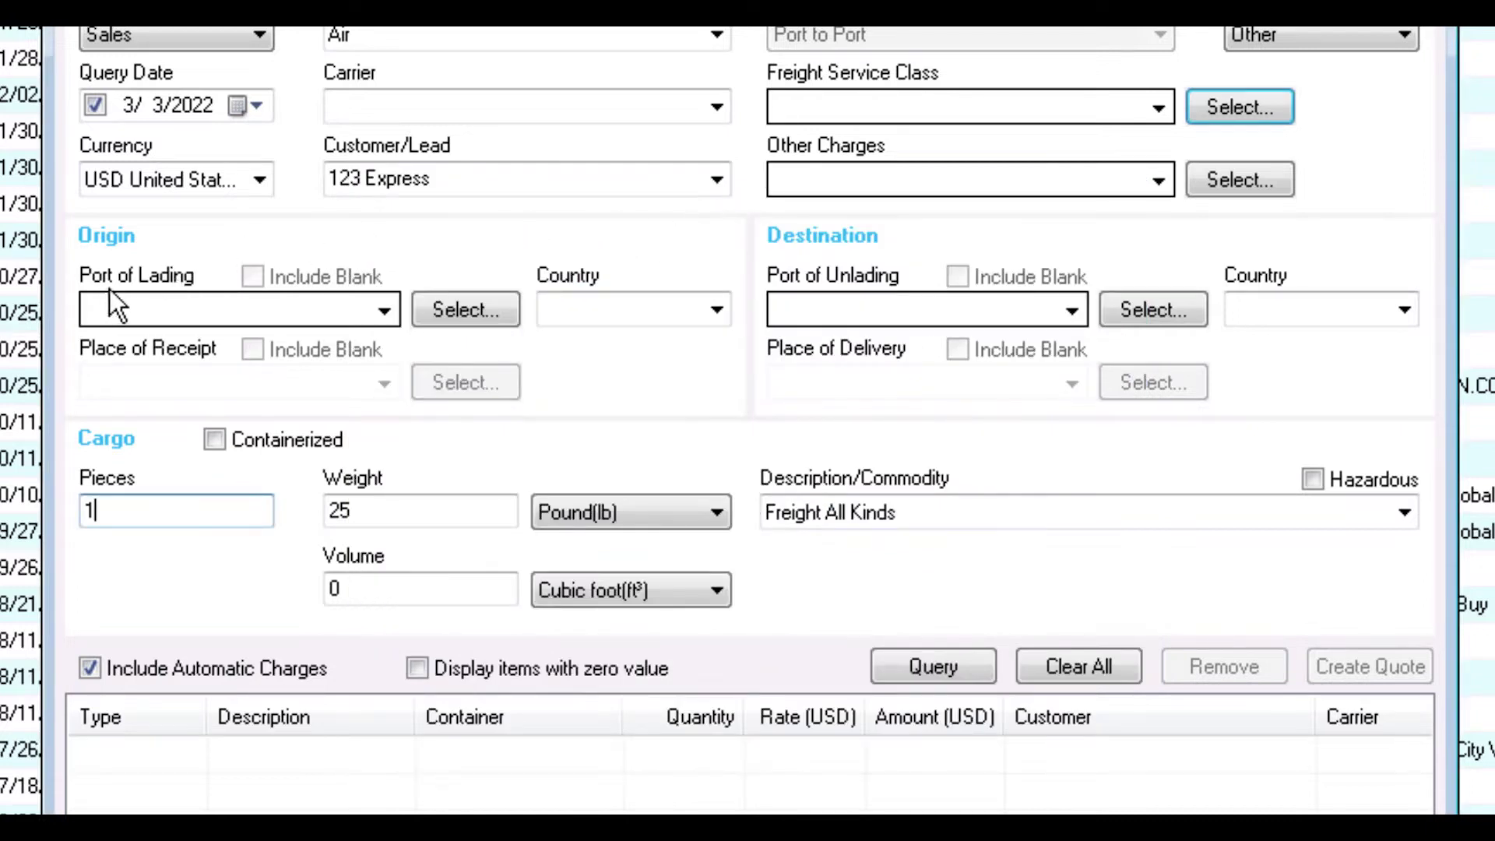
pyautogui.click(385, 310)
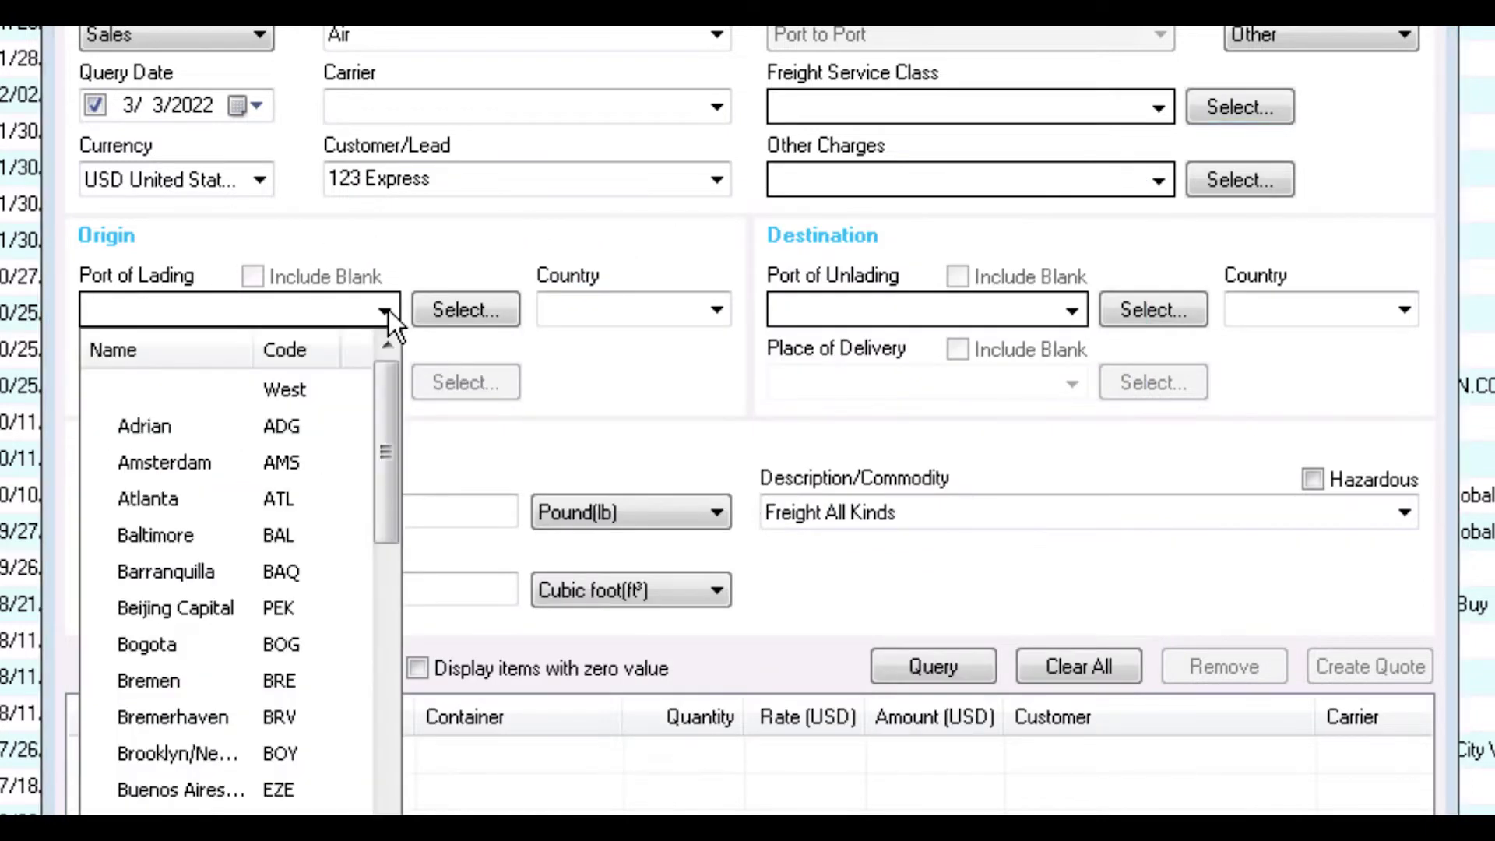
pyautogui.click(158, 428)
pyautogui.click(696, 306)
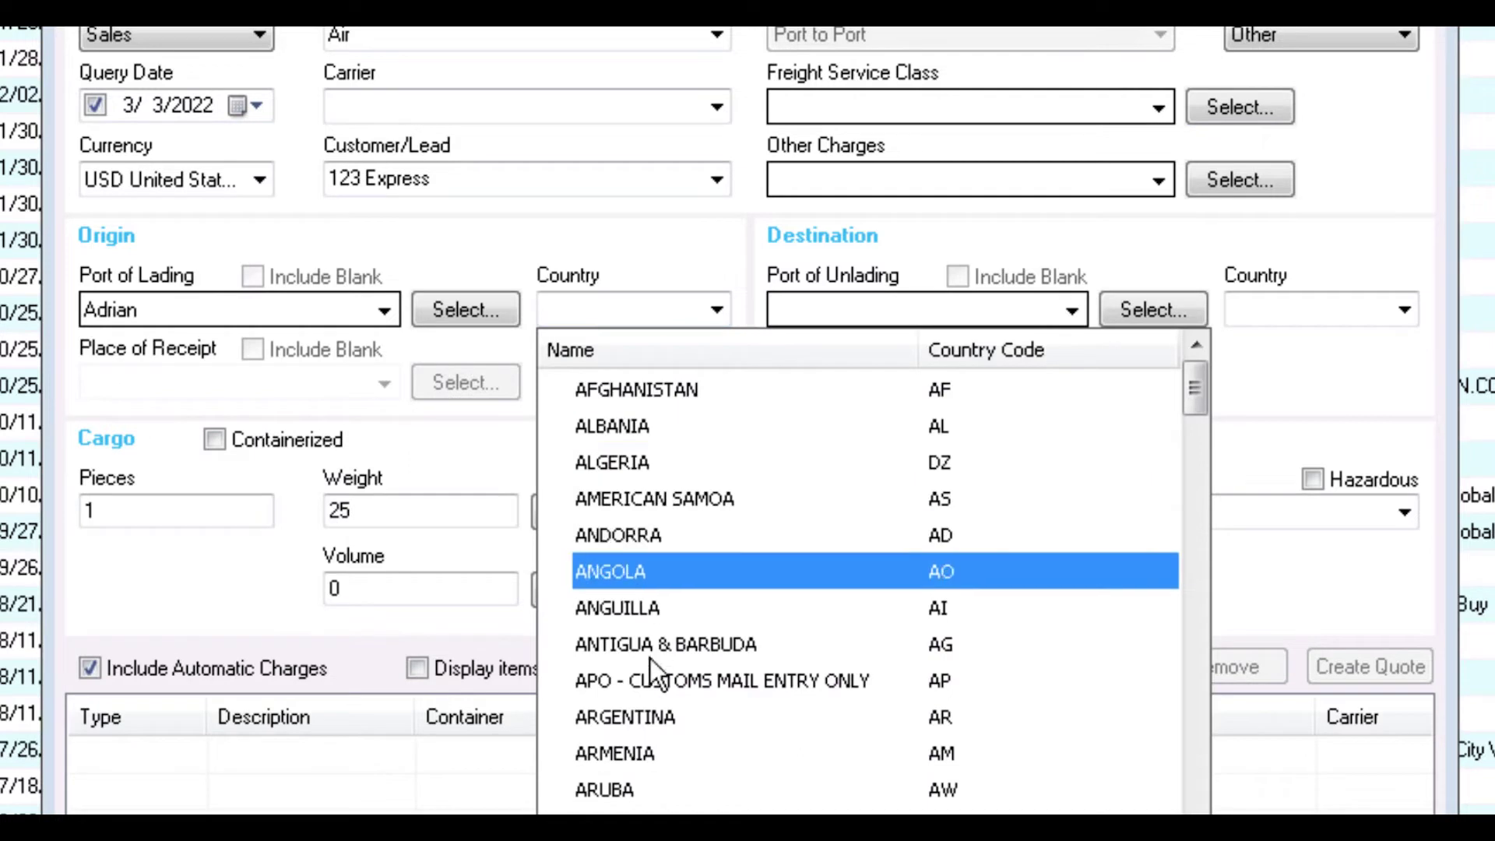
pyautogui.click(492, 268)
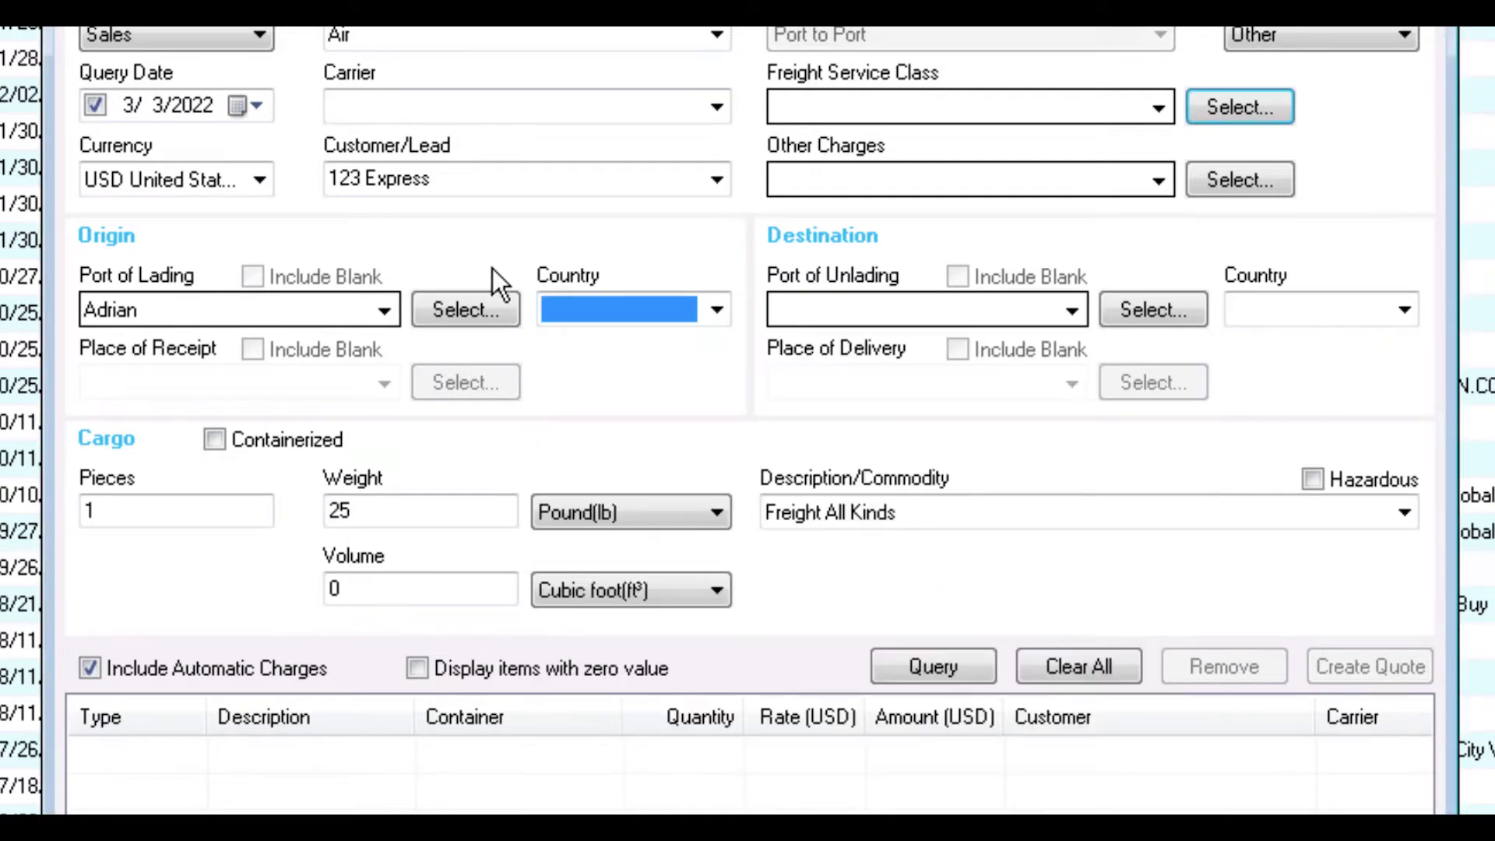
pyautogui.click(421, 321)
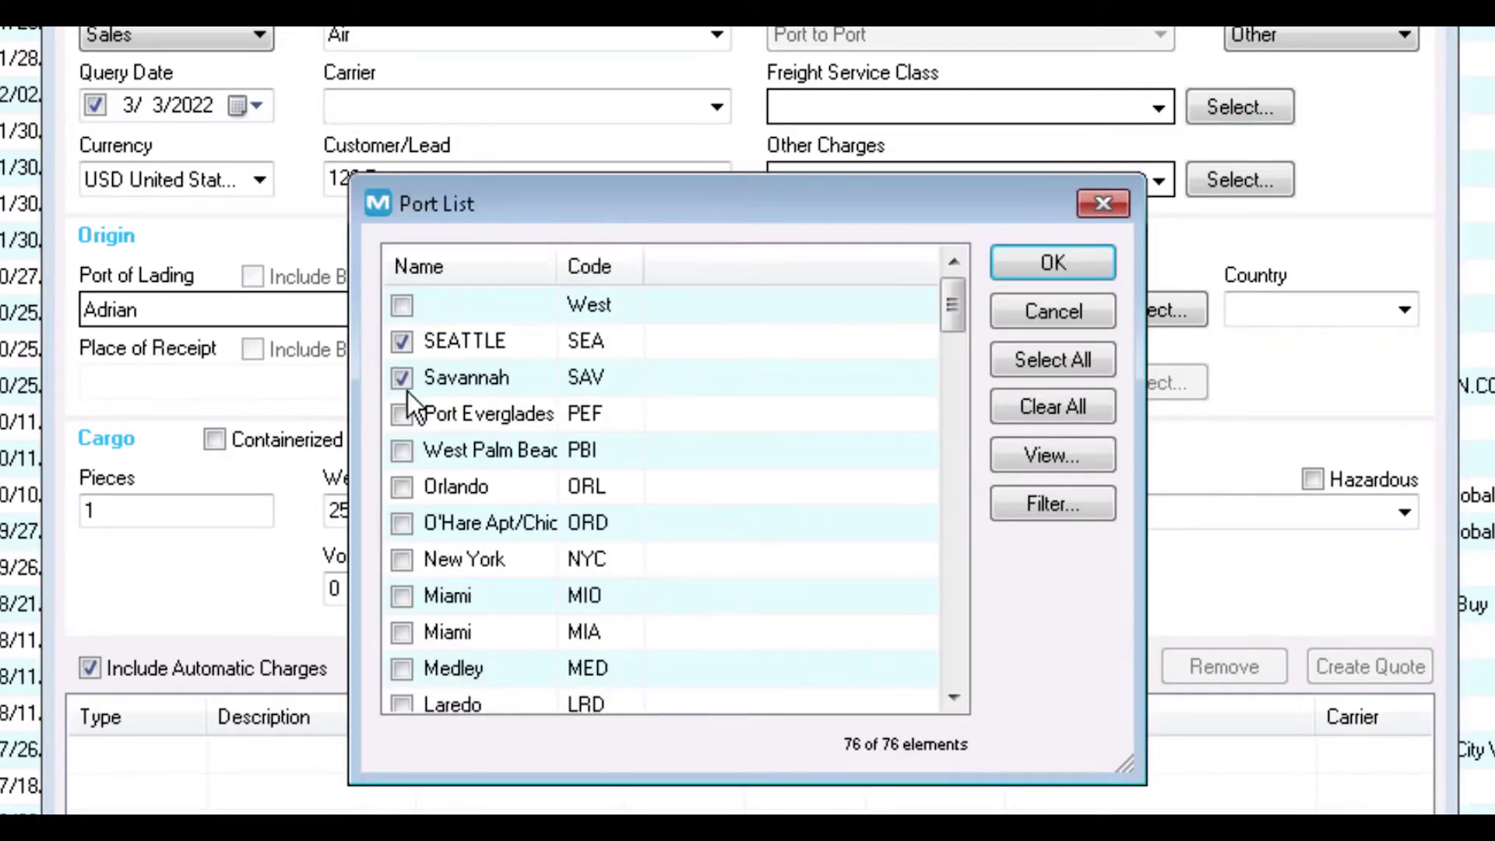
pyautogui.click(1008, 316)
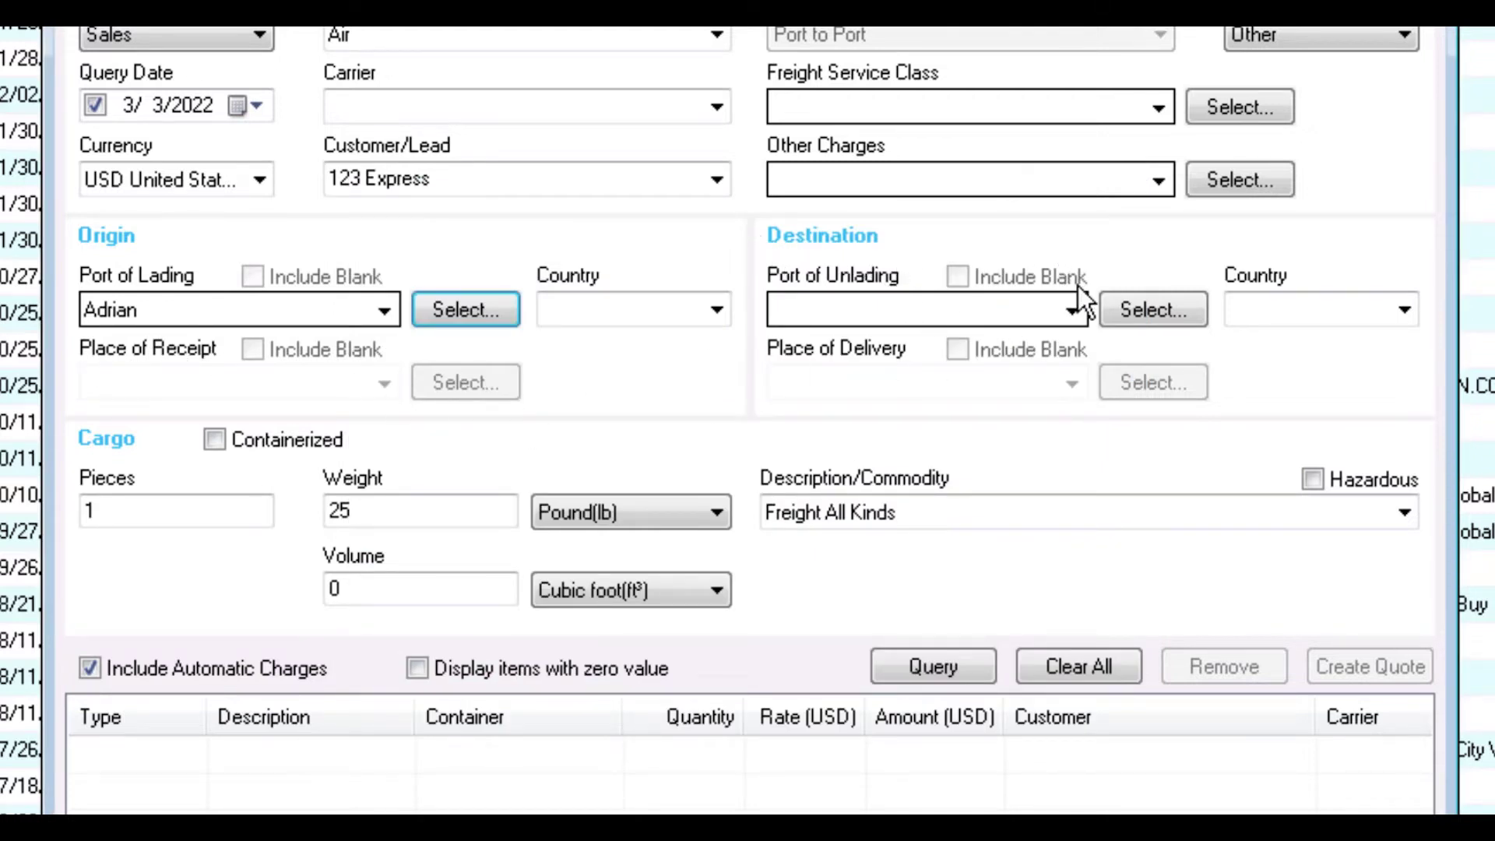
# Step: Set the port of unlading to Miami, destination country blank, and clear all cargo entries
pyautogui.click(1068, 312)
pyautogui.scroll(-5, 918, 607)
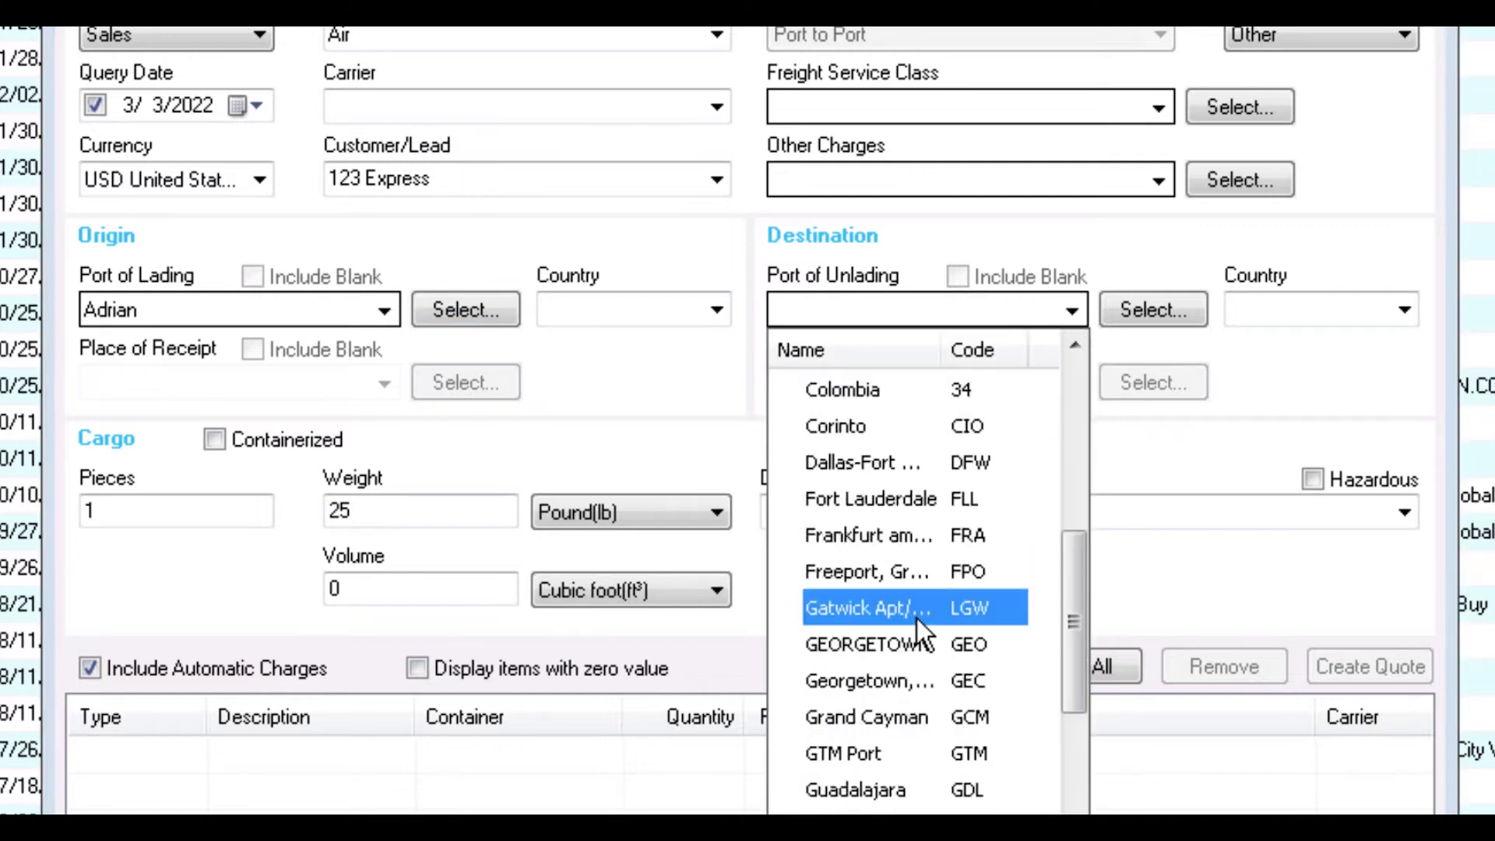
pyautogui.scroll(-3, 917, 618)
pyautogui.scroll(-2, 1034, 607)
pyautogui.click(1034, 607)
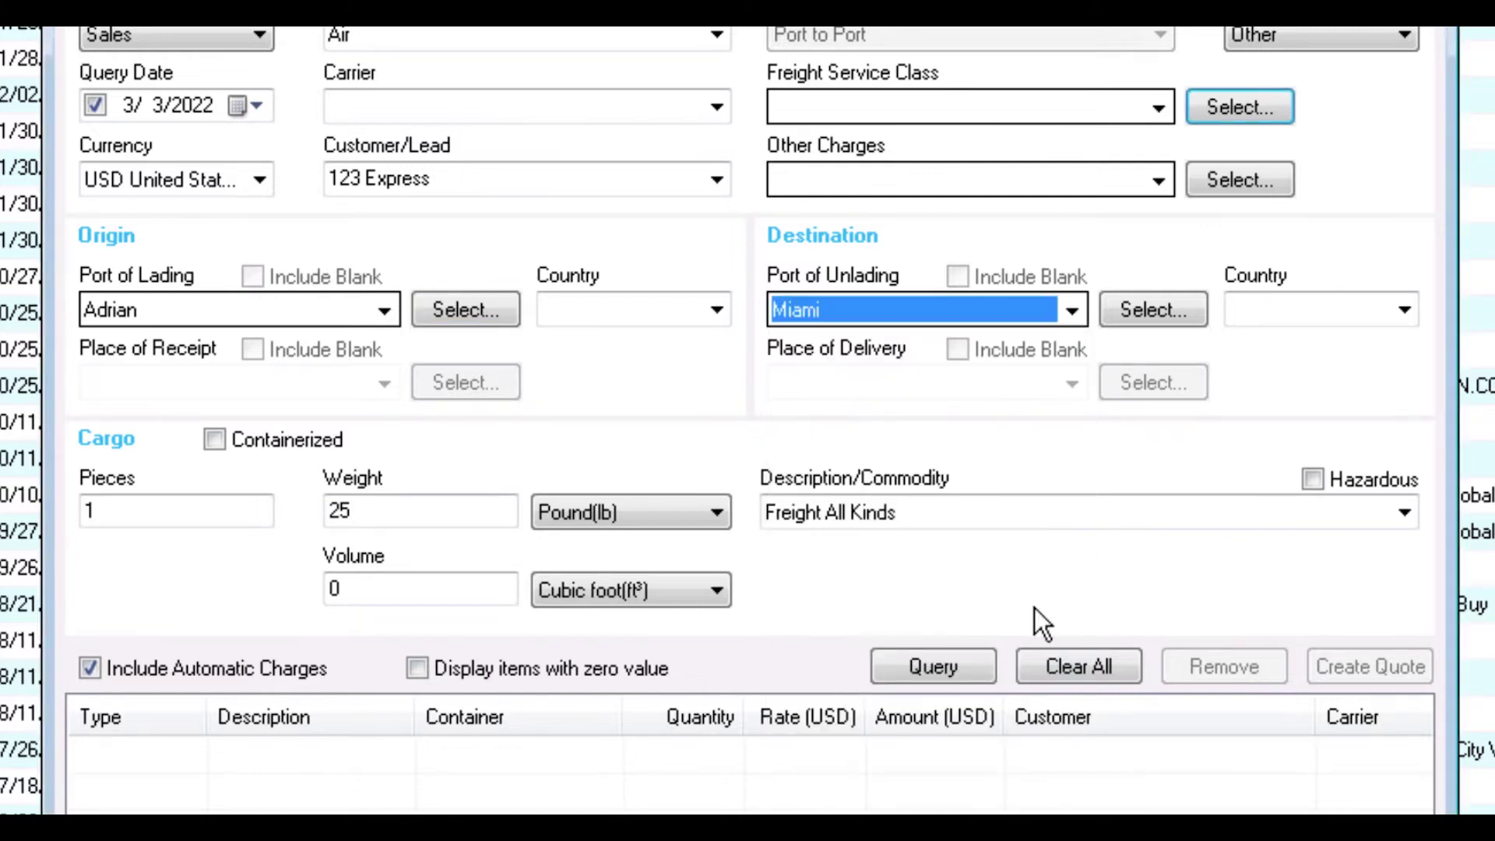
pyautogui.click(1308, 311)
pyautogui.click(1217, 257)
pyautogui.hotkey('shift', 'Tab')
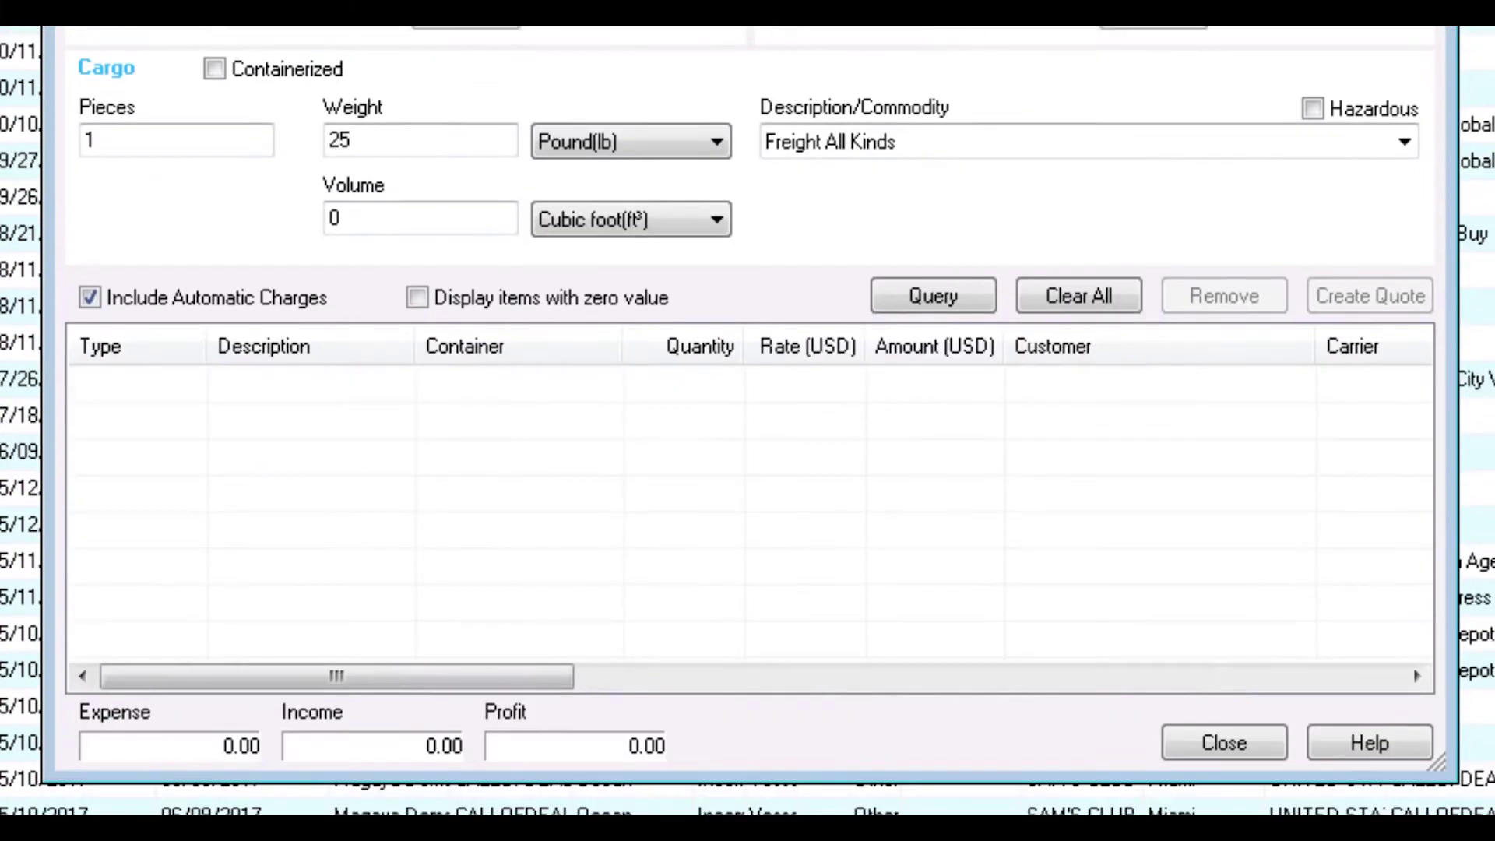
pyautogui.click(1078, 666)
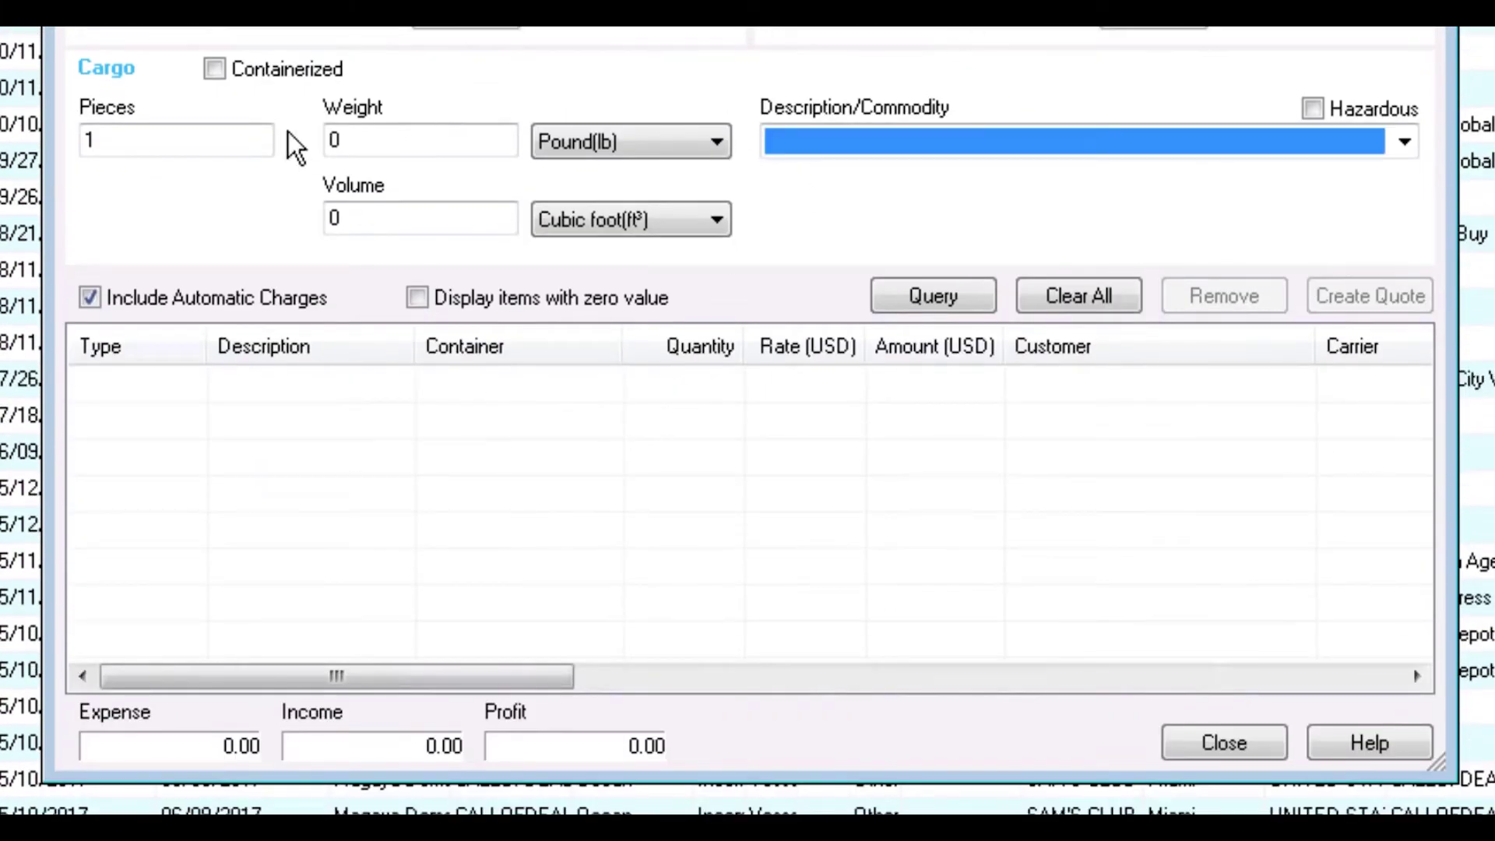
# Step: Enter non-containerized cargo of 1 piece, 25 lb, commodity Freight All Kinds
pyautogui.click(244, 139)
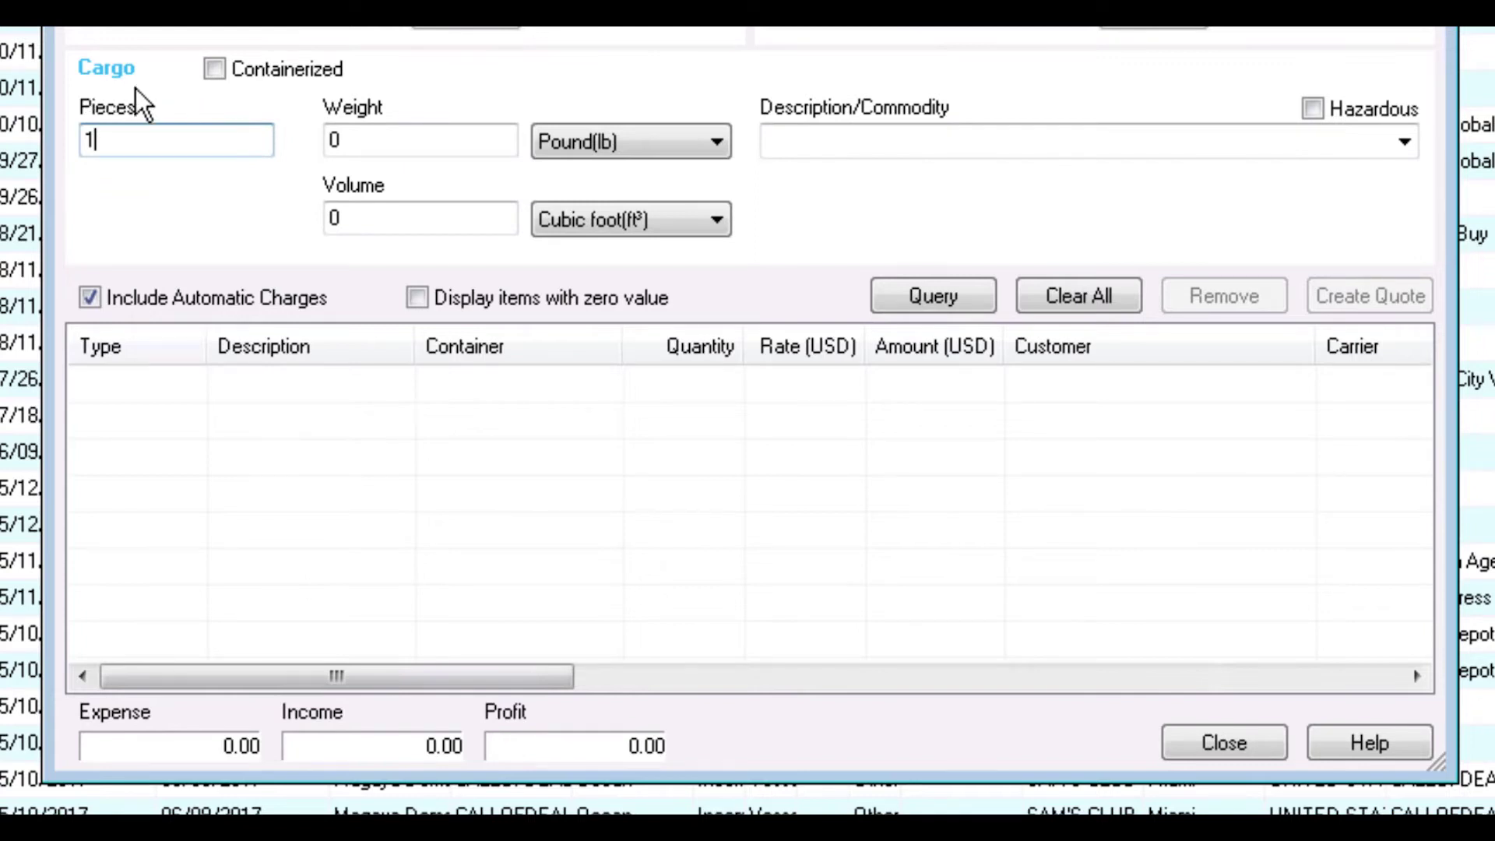
pyautogui.click(363, 140)
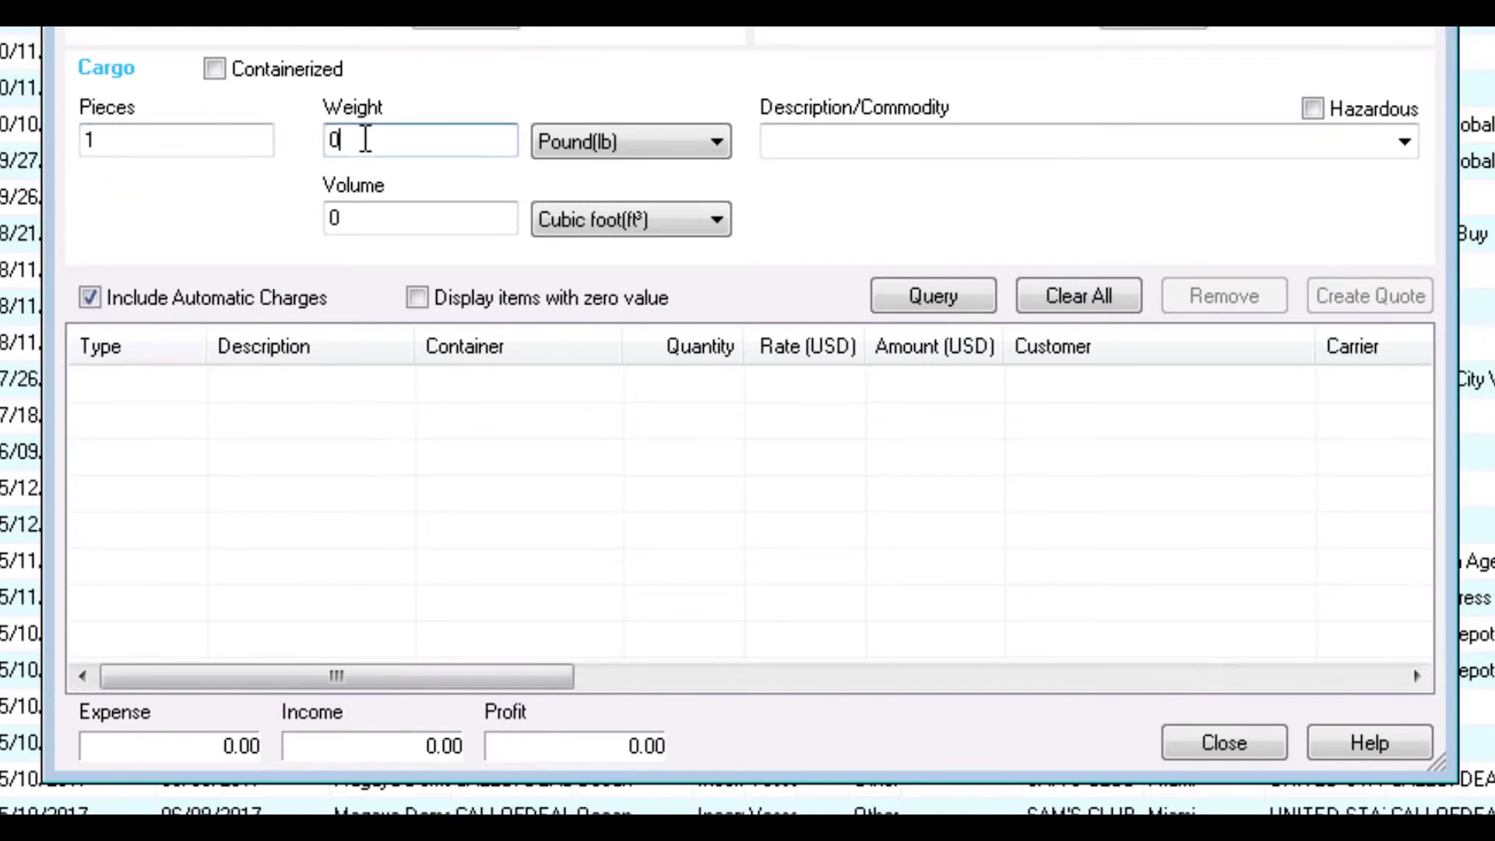
pyautogui.write('25')
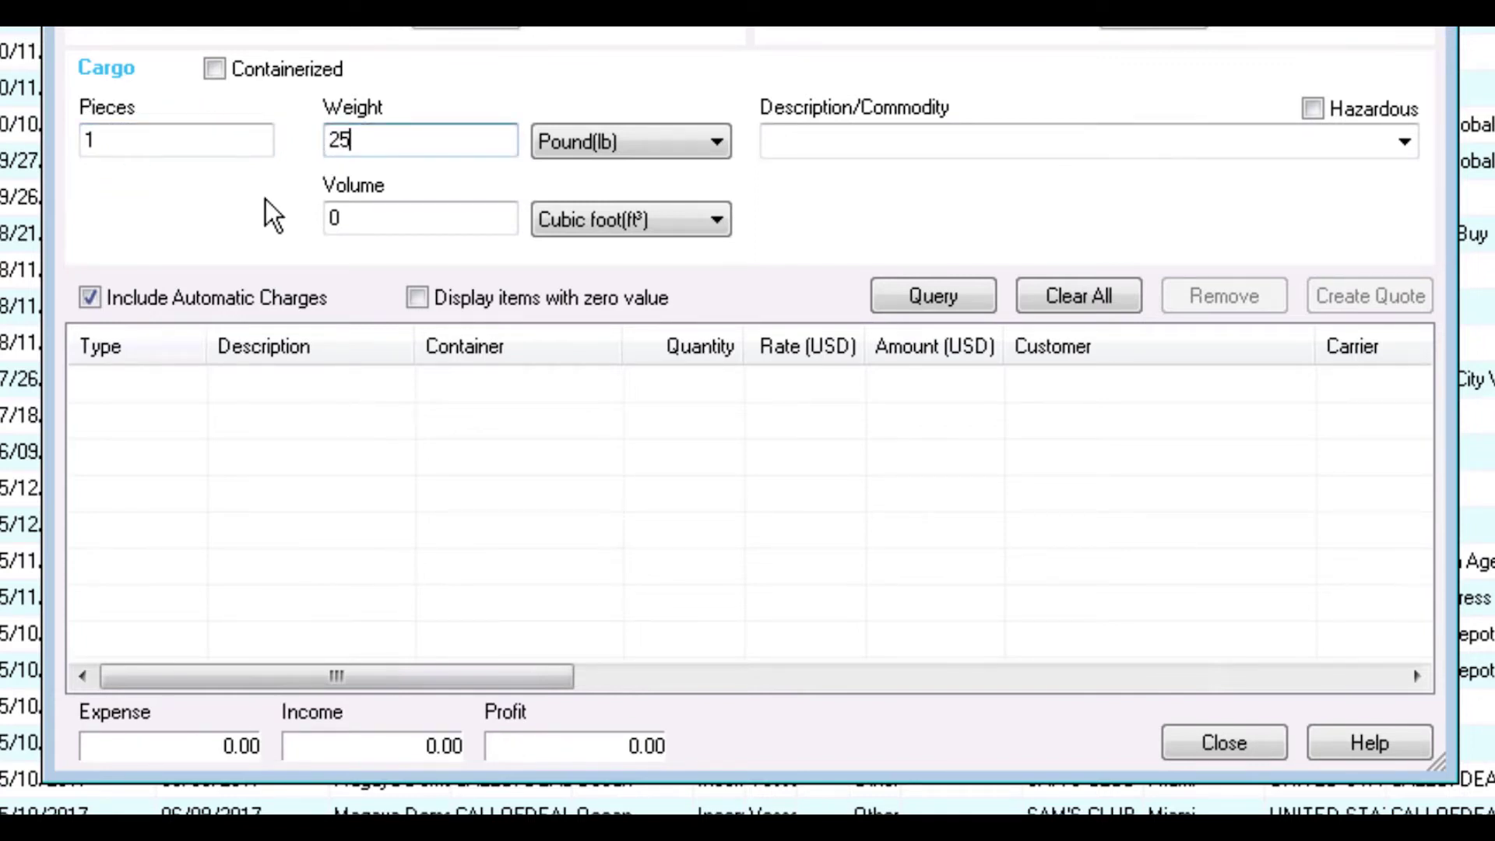
pyautogui.click(360, 217)
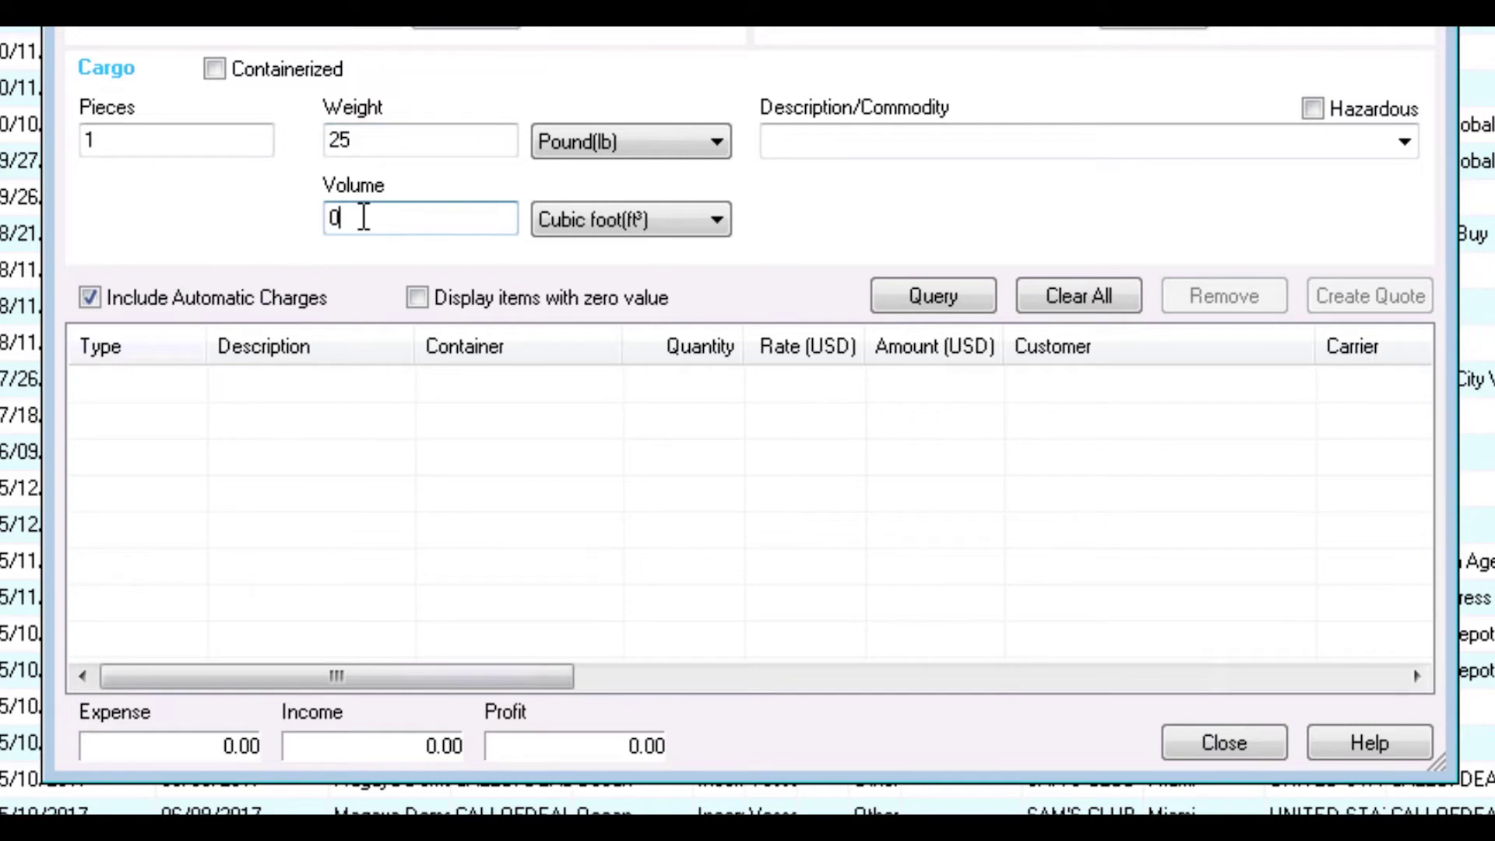
pyautogui.click(1132, 141)
pyautogui.click(972, 364)
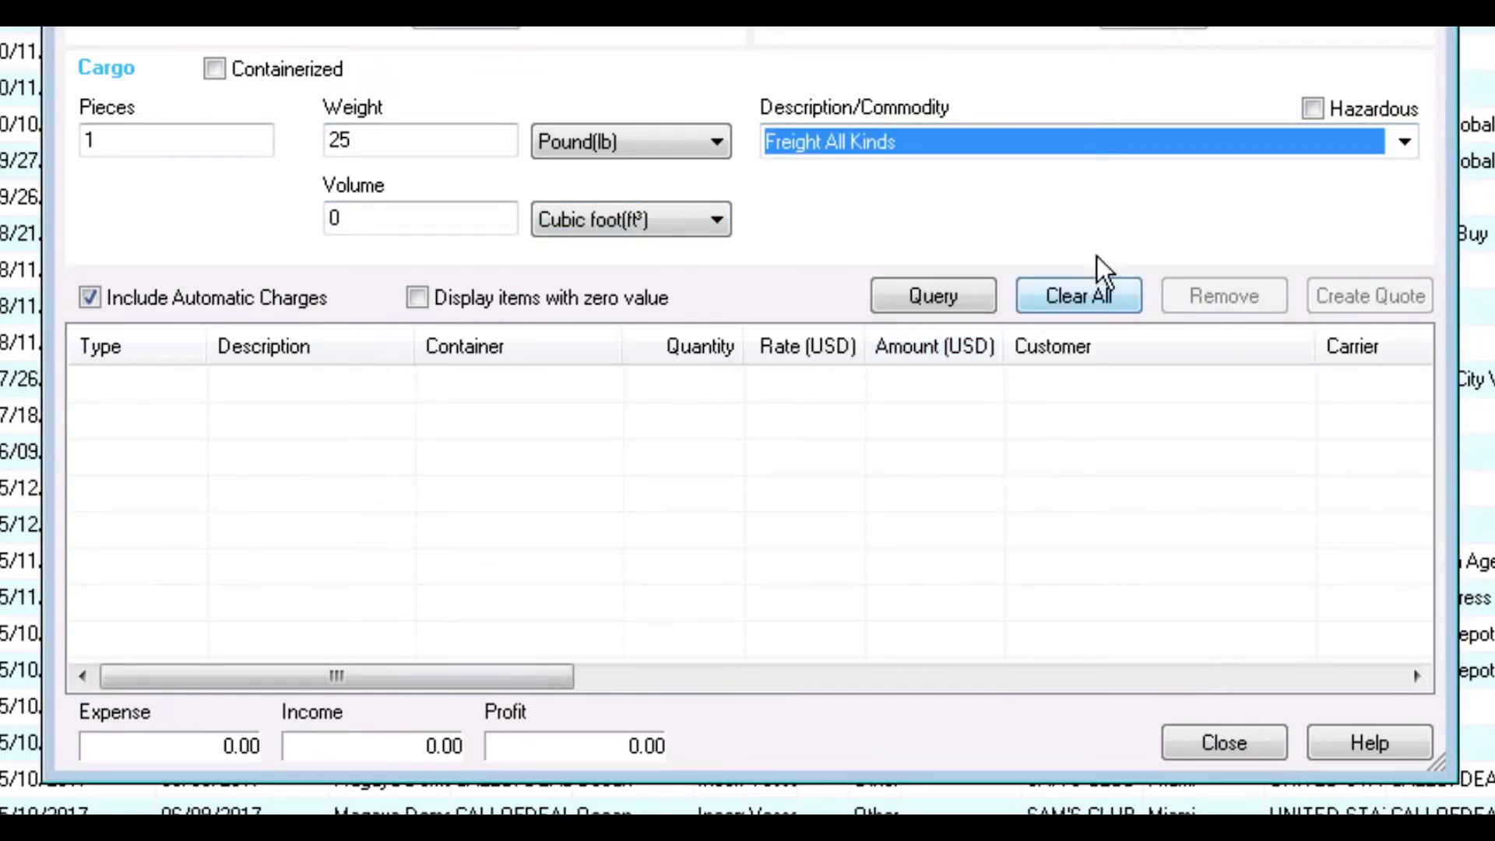
pyautogui.click(216, 70)
pyautogui.click(216, 70)
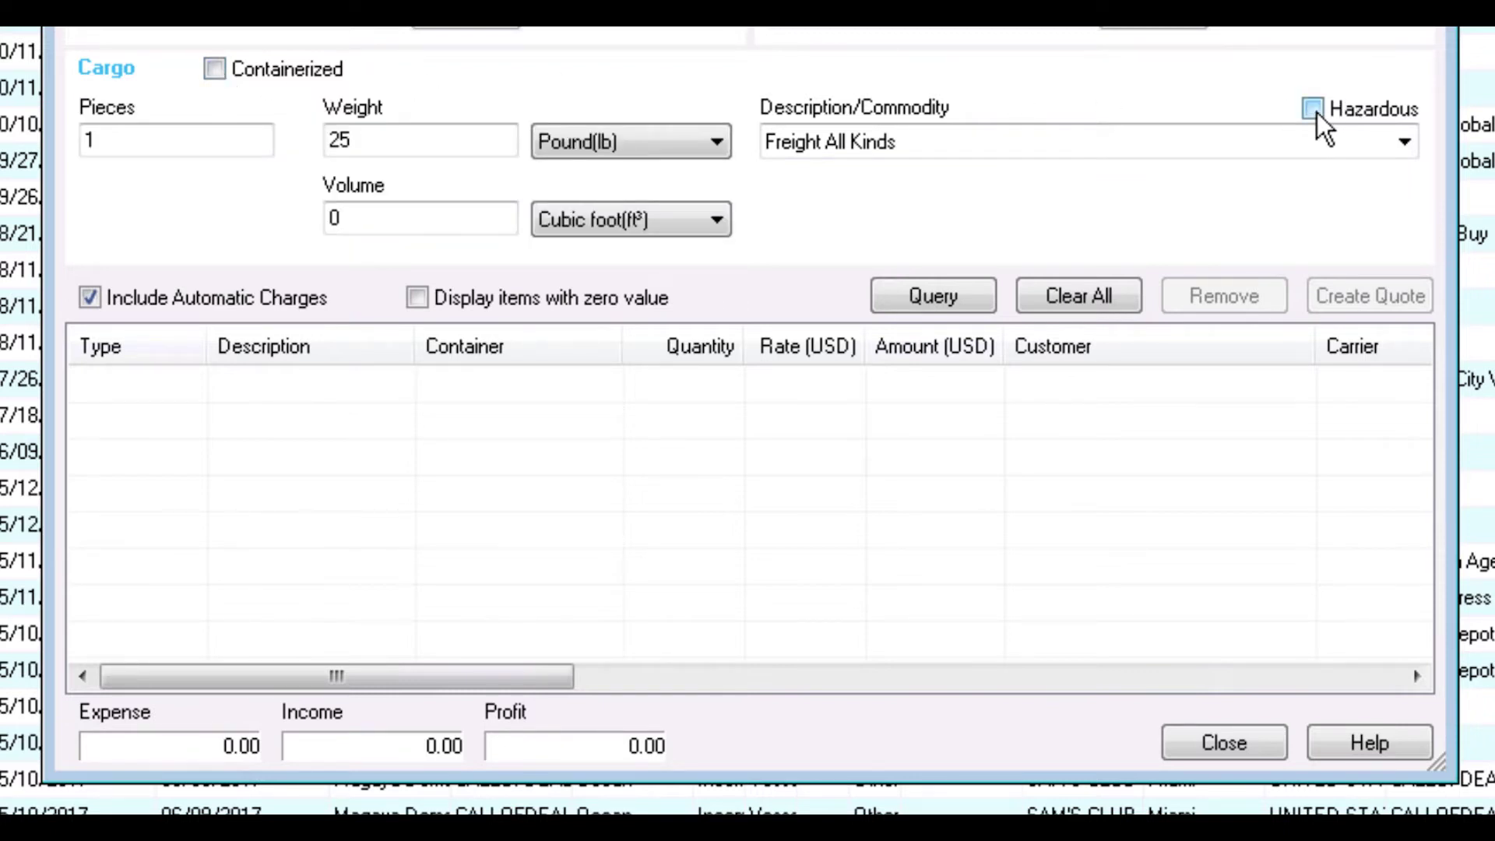
pyautogui.click(89, 298)
# Step: Run the query and set the charge no dep 1.2 quantity to 2 (40.00)
pyautogui.click(971, 295)
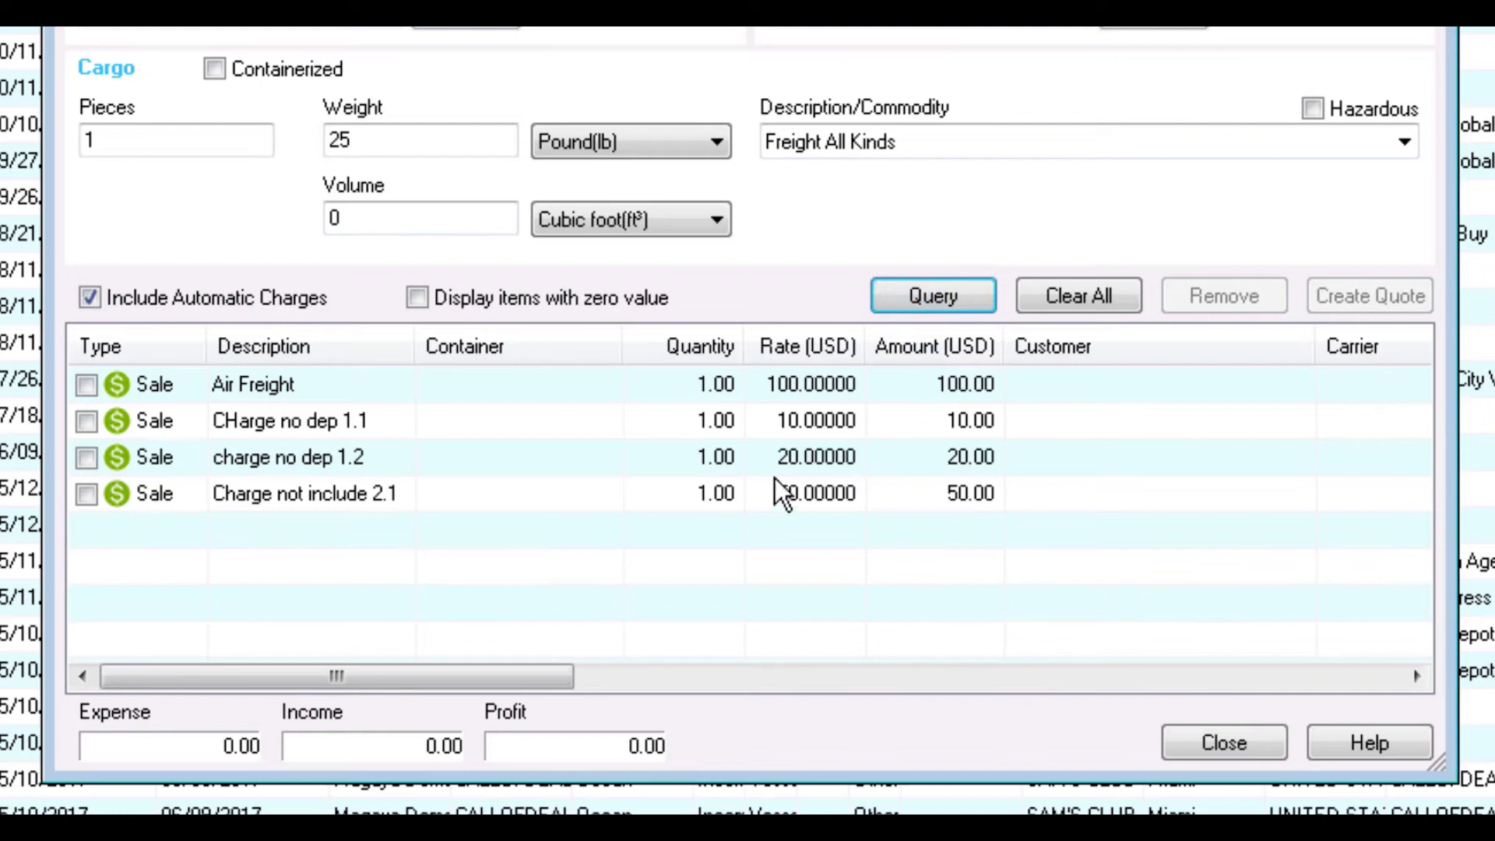
pyautogui.click(719, 457)
pyautogui.write('2')
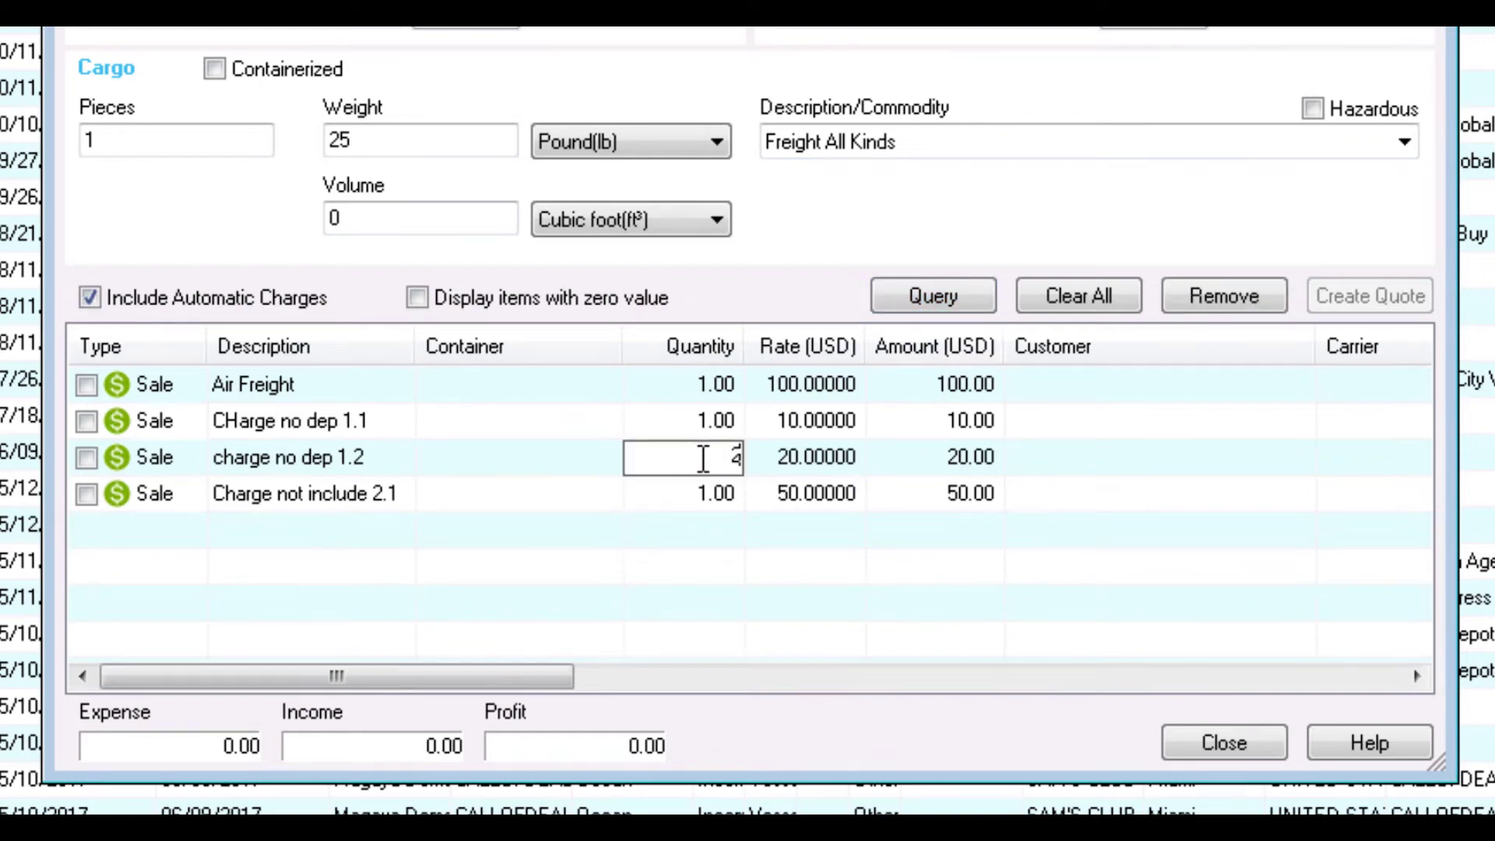
pyautogui.click(1017, 449)
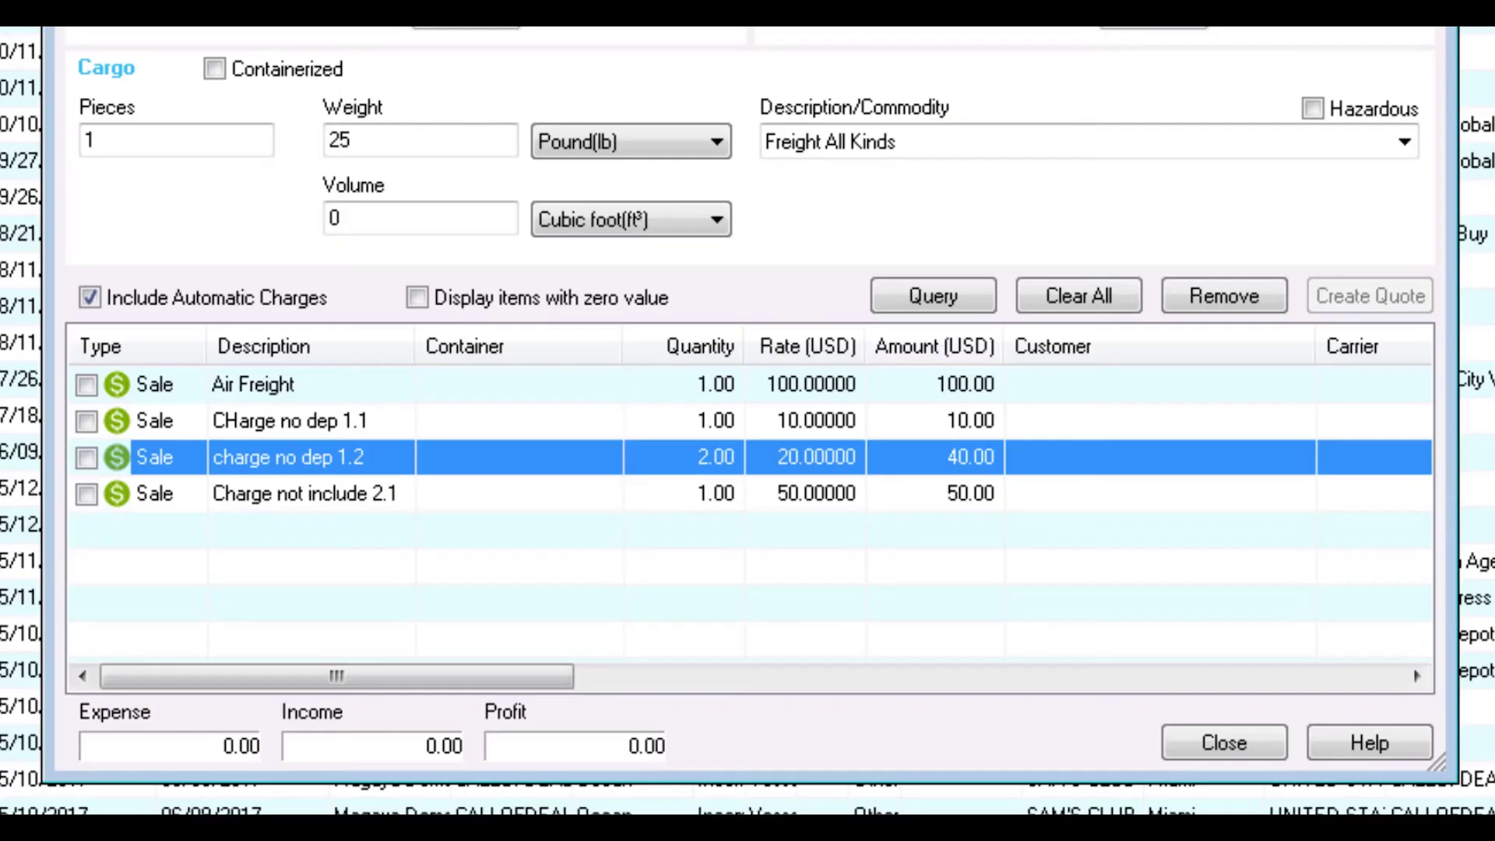
pyautogui.click(1092, 557)
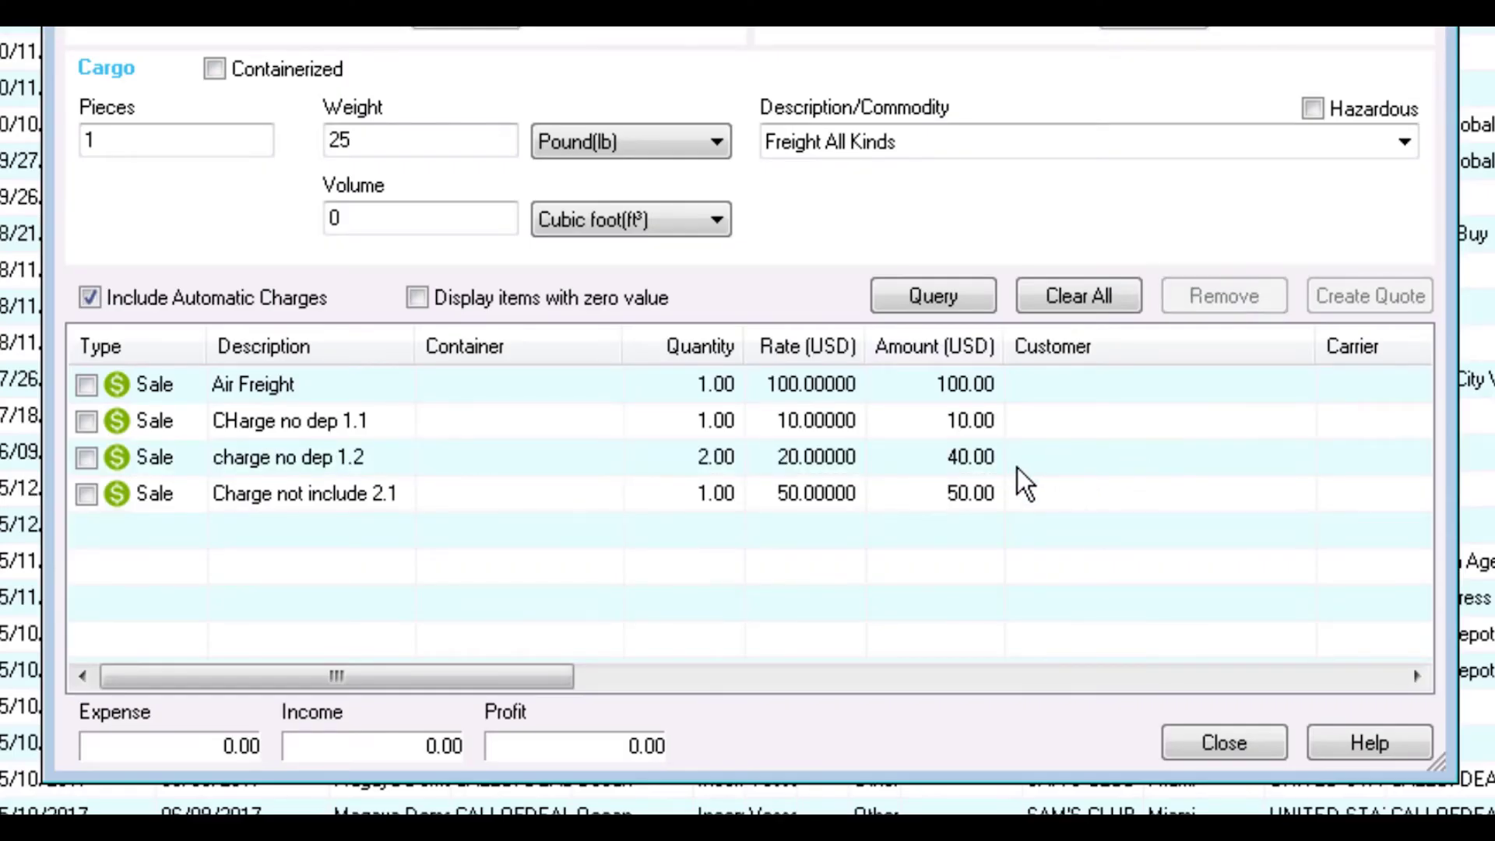
# Step: Check the Air Freight charge and create quotation QT-75-16 from it
pyautogui.click(86, 385)
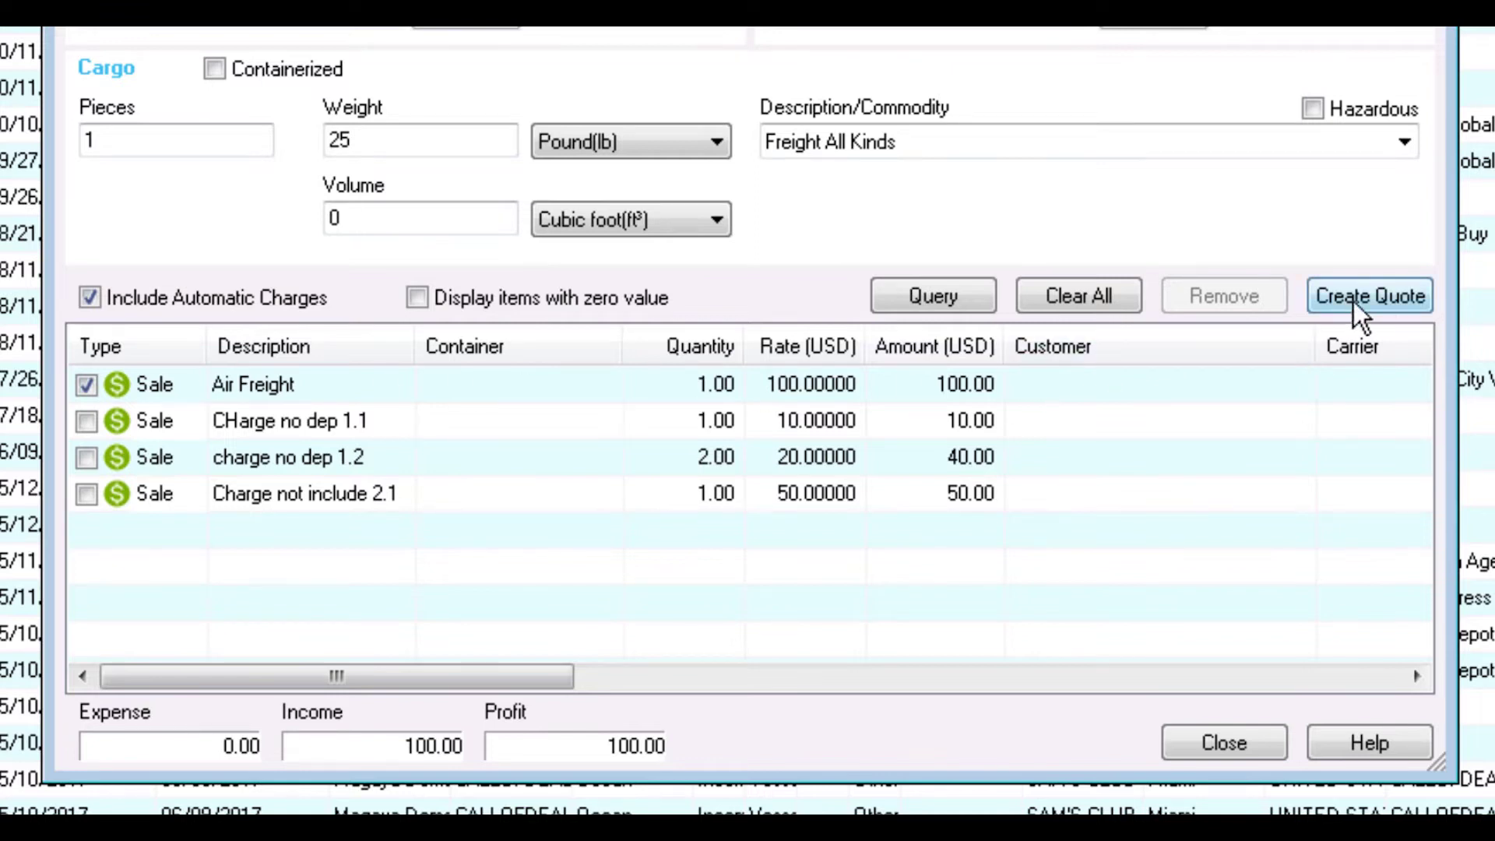
pyautogui.click(1422, 312)
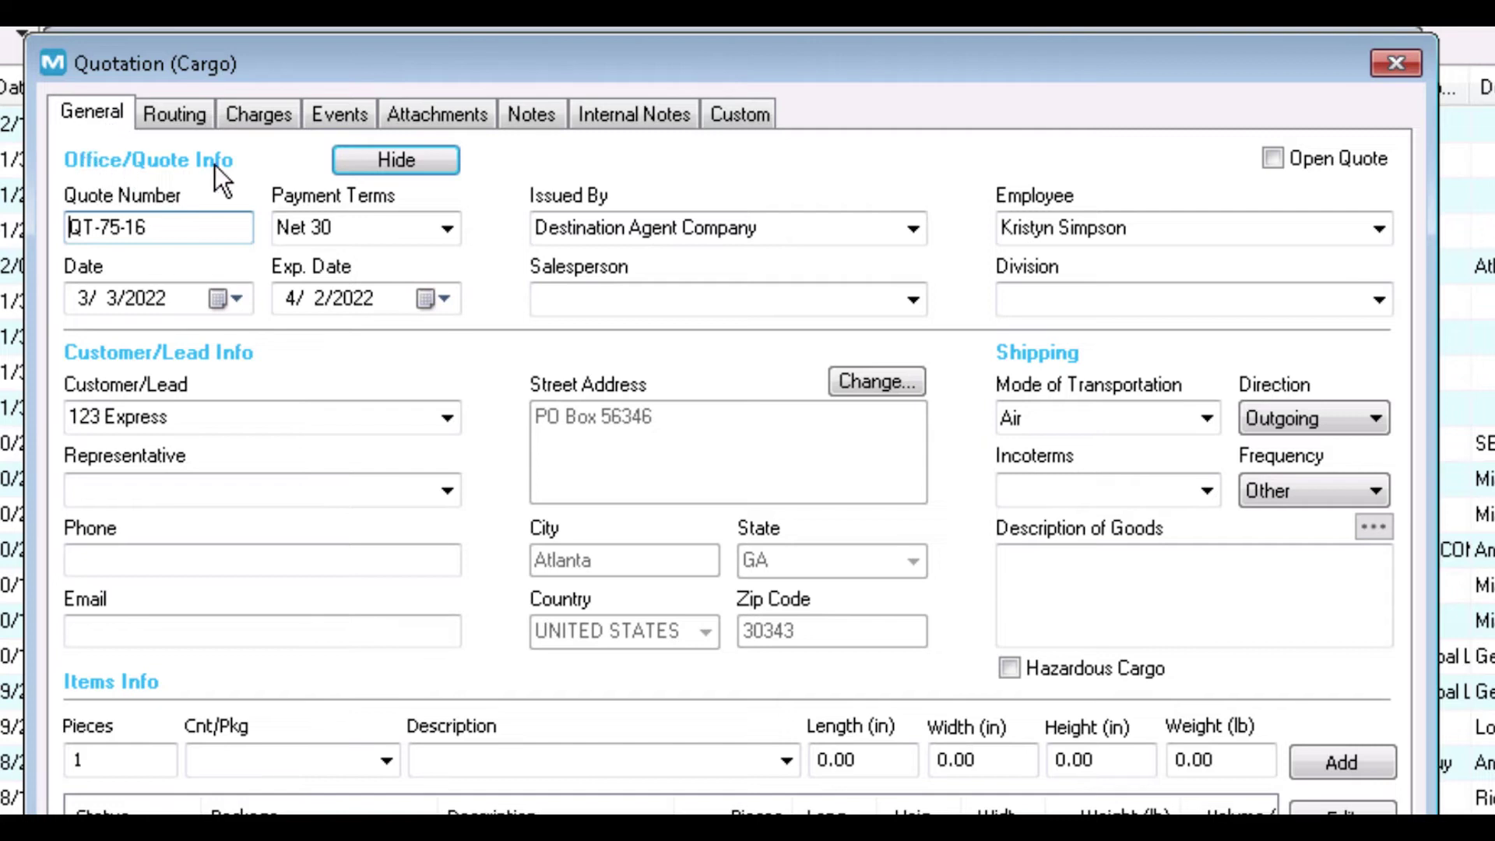
# Step: Keep the quote date at 3/3/2022 and move to the expiration date
pyautogui.click(198, 223)
pyautogui.click(246, 305)
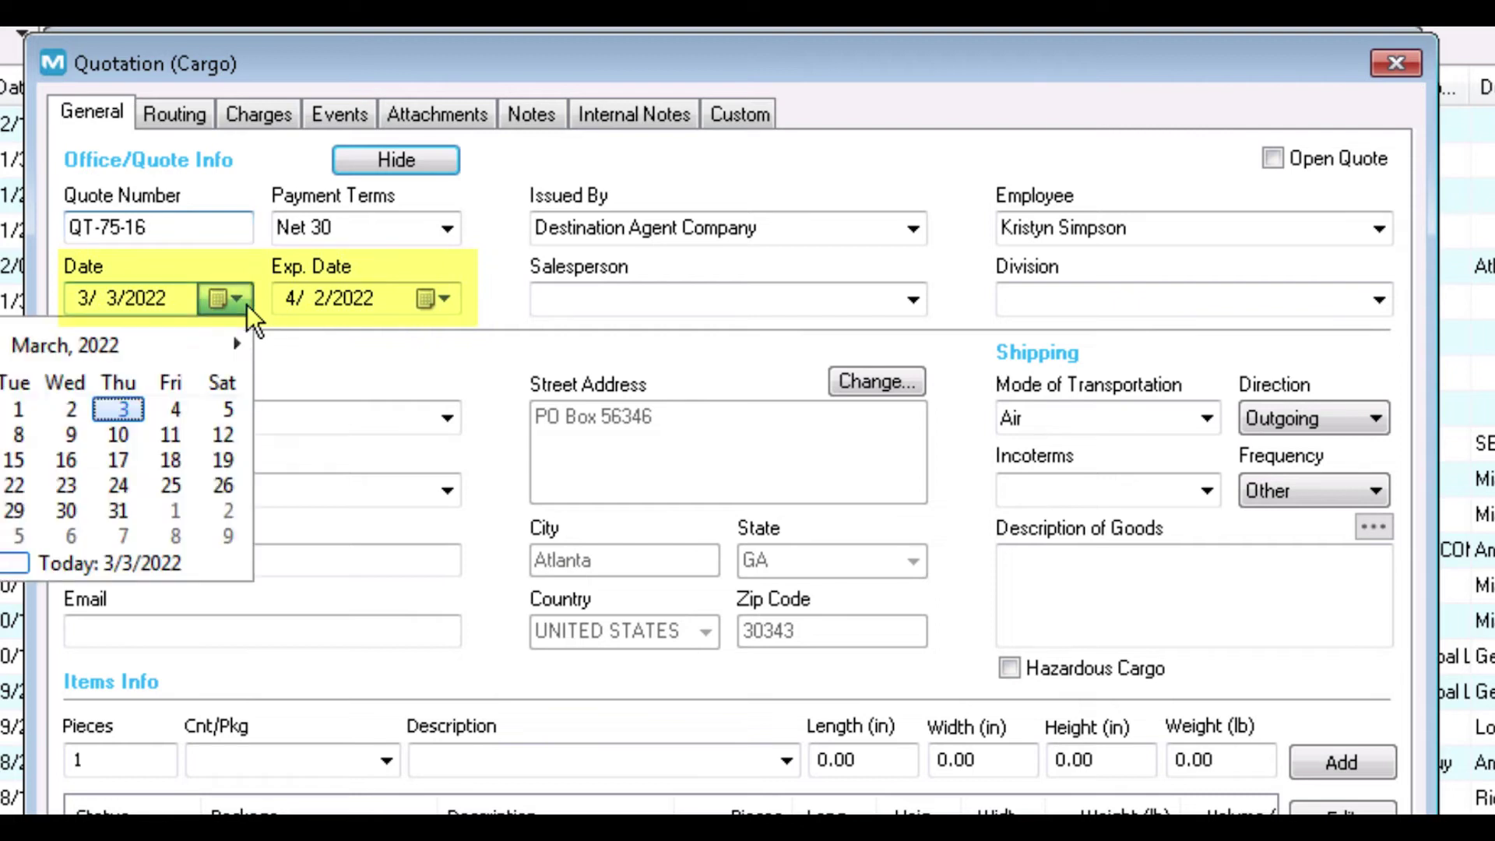
pyautogui.click(300, 329)
pyautogui.click(389, 301)
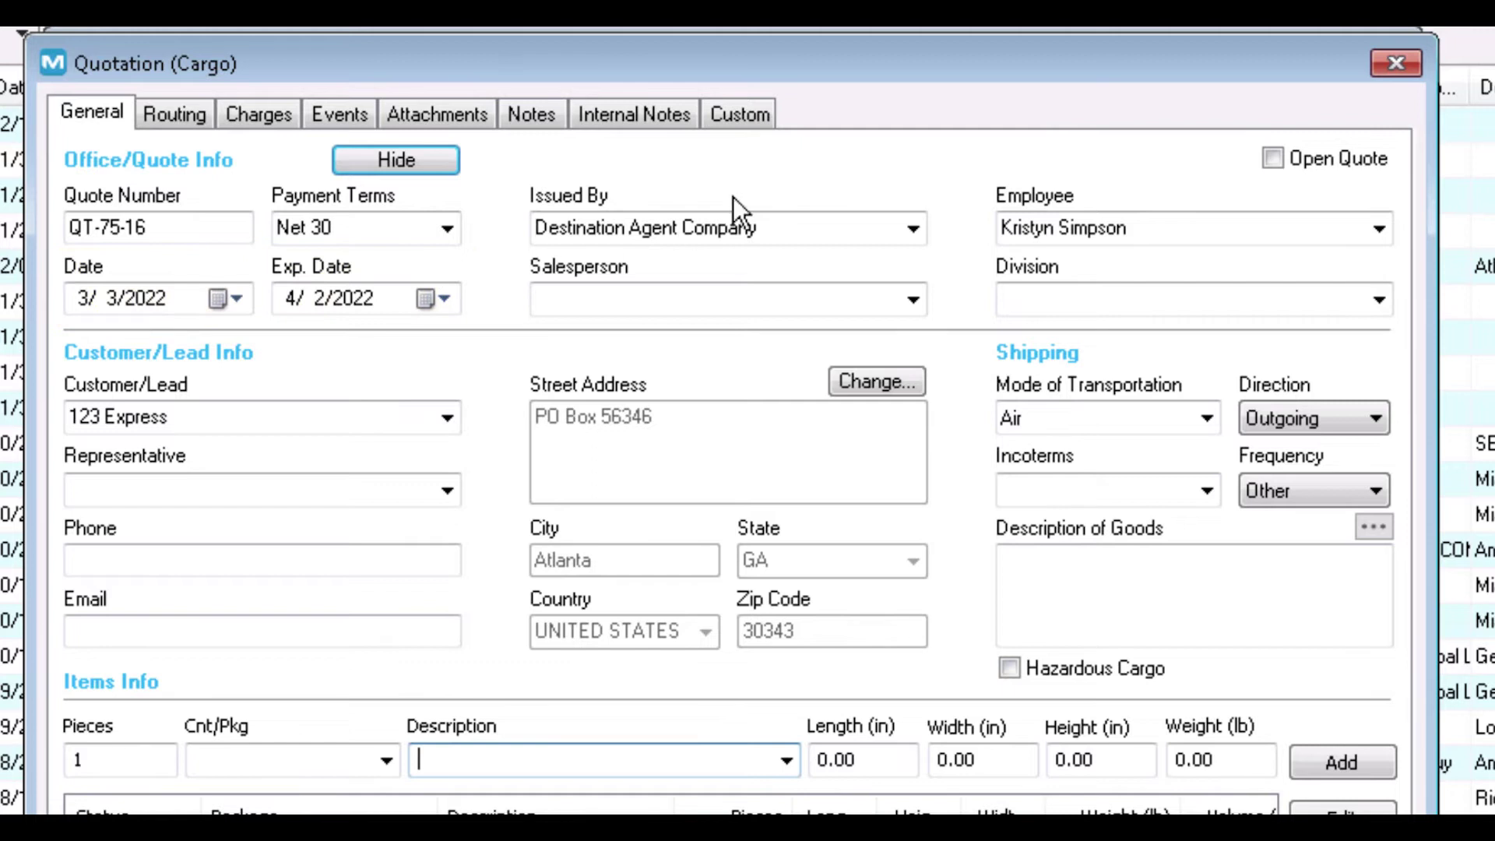
# Step: Set the employee to Accountant and assign a salesperson to the quote
pyautogui.click(1384, 234)
pyautogui.click(1273, 303)
pyautogui.click(1376, 294)
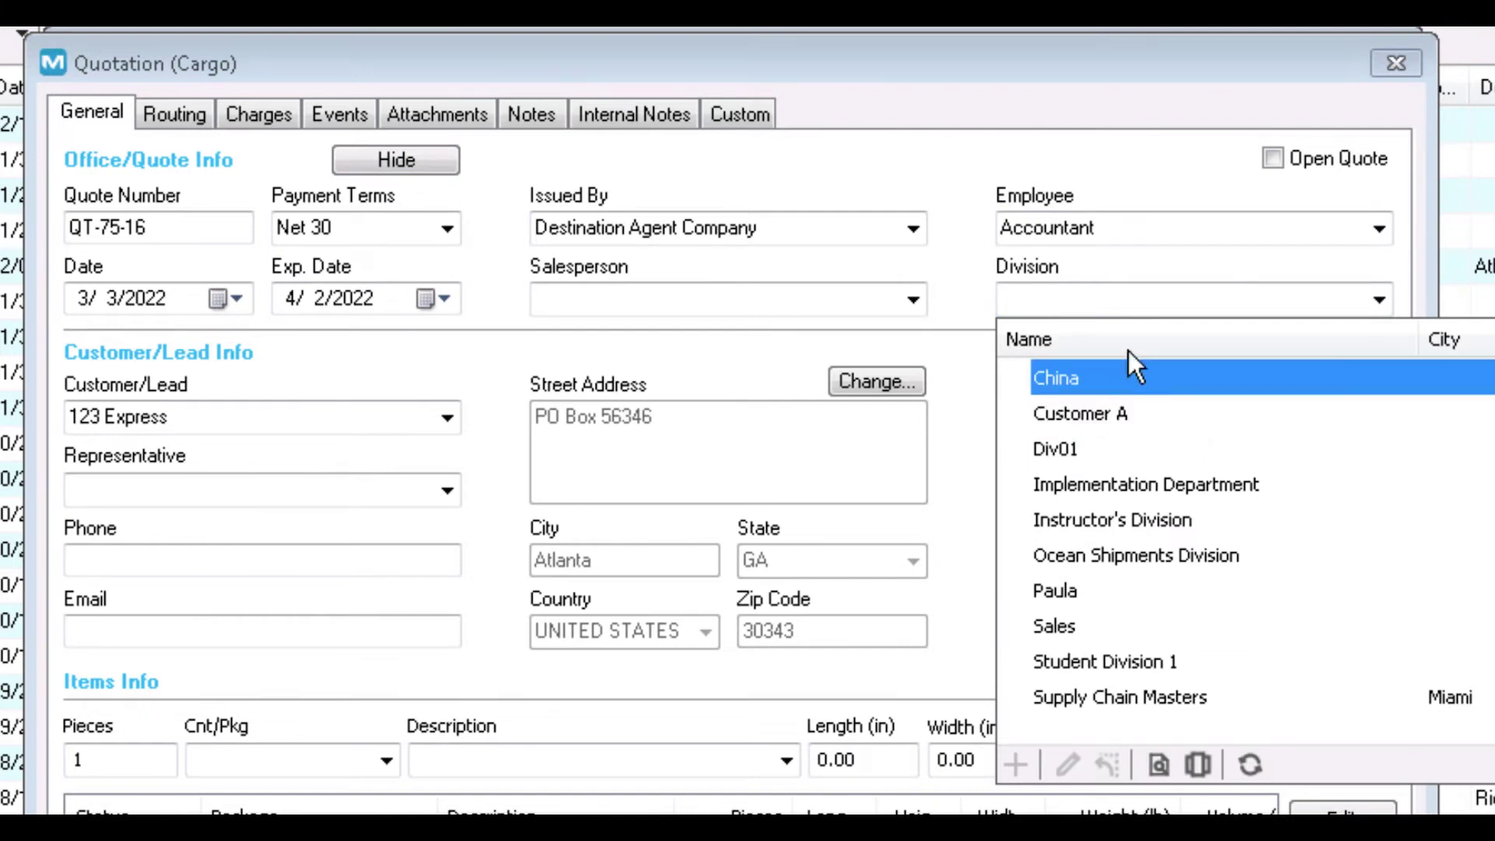
pyautogui.click(956, 278)
pyautogui.click(909, 300)
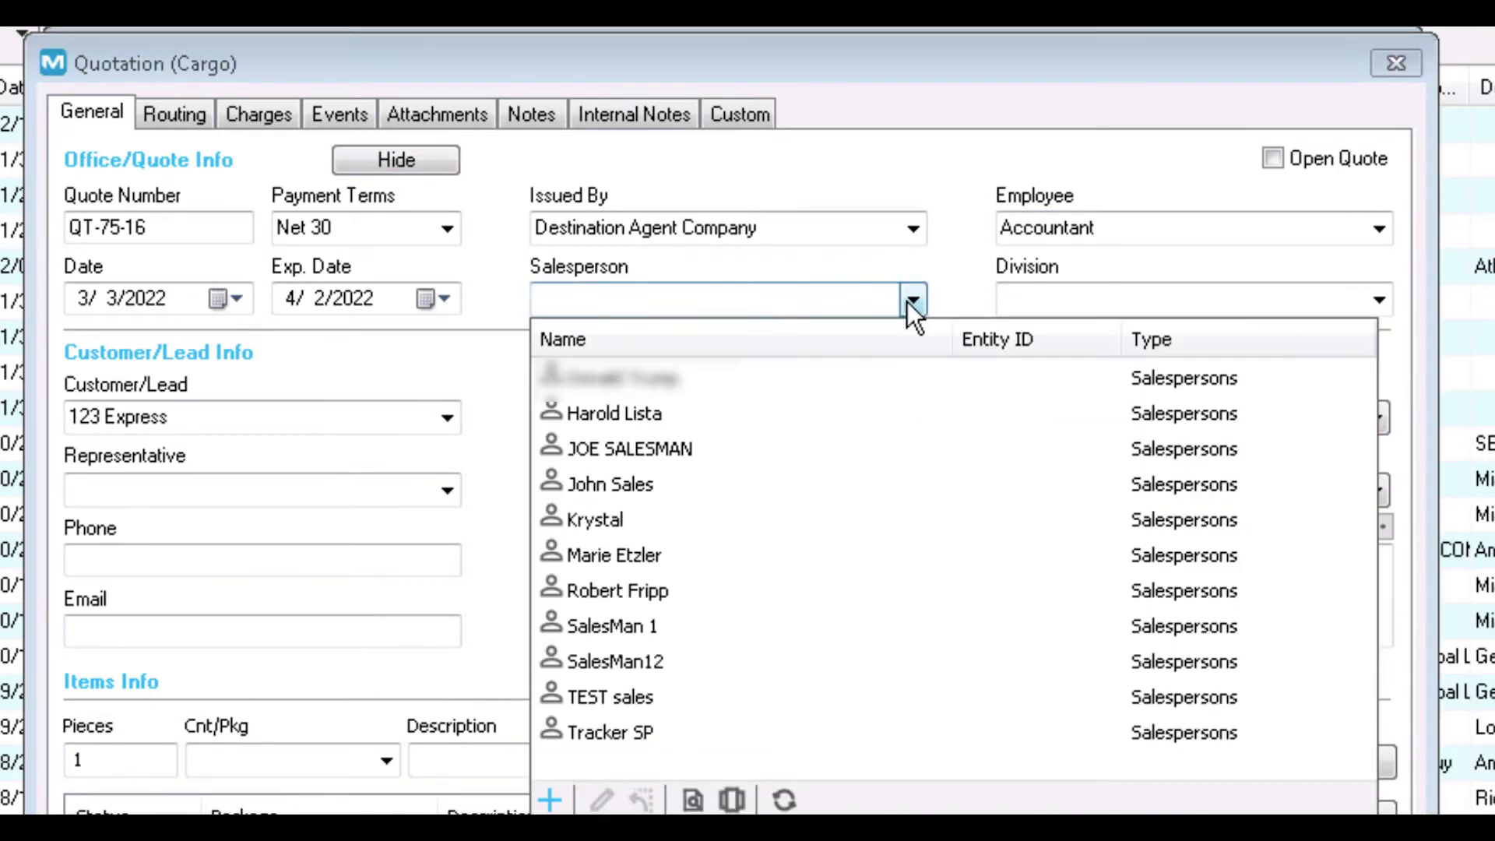
pyautogui.click(914, 300)
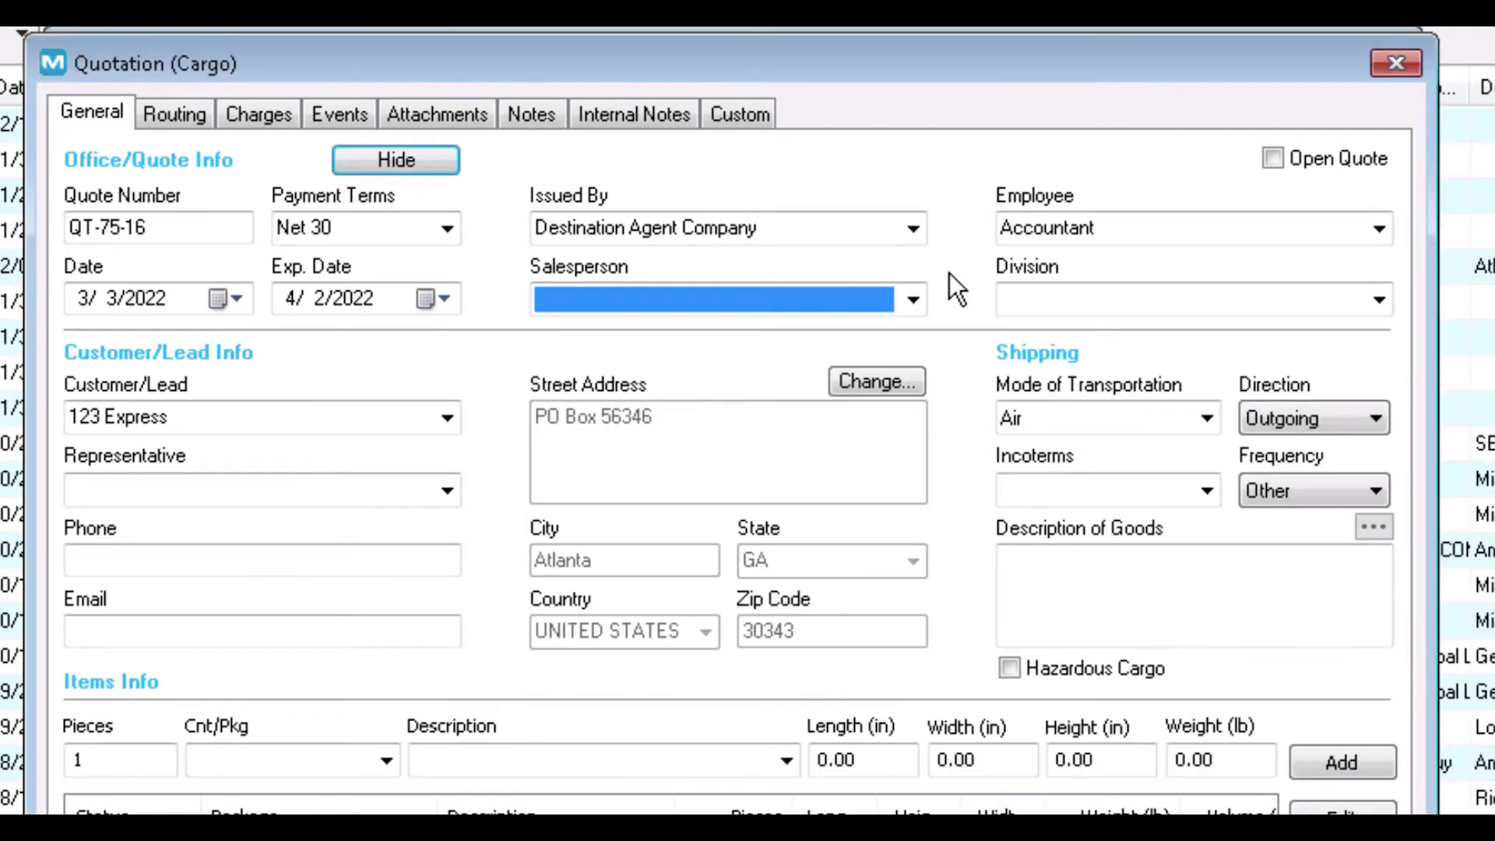
pyautogui.click(766, 228)
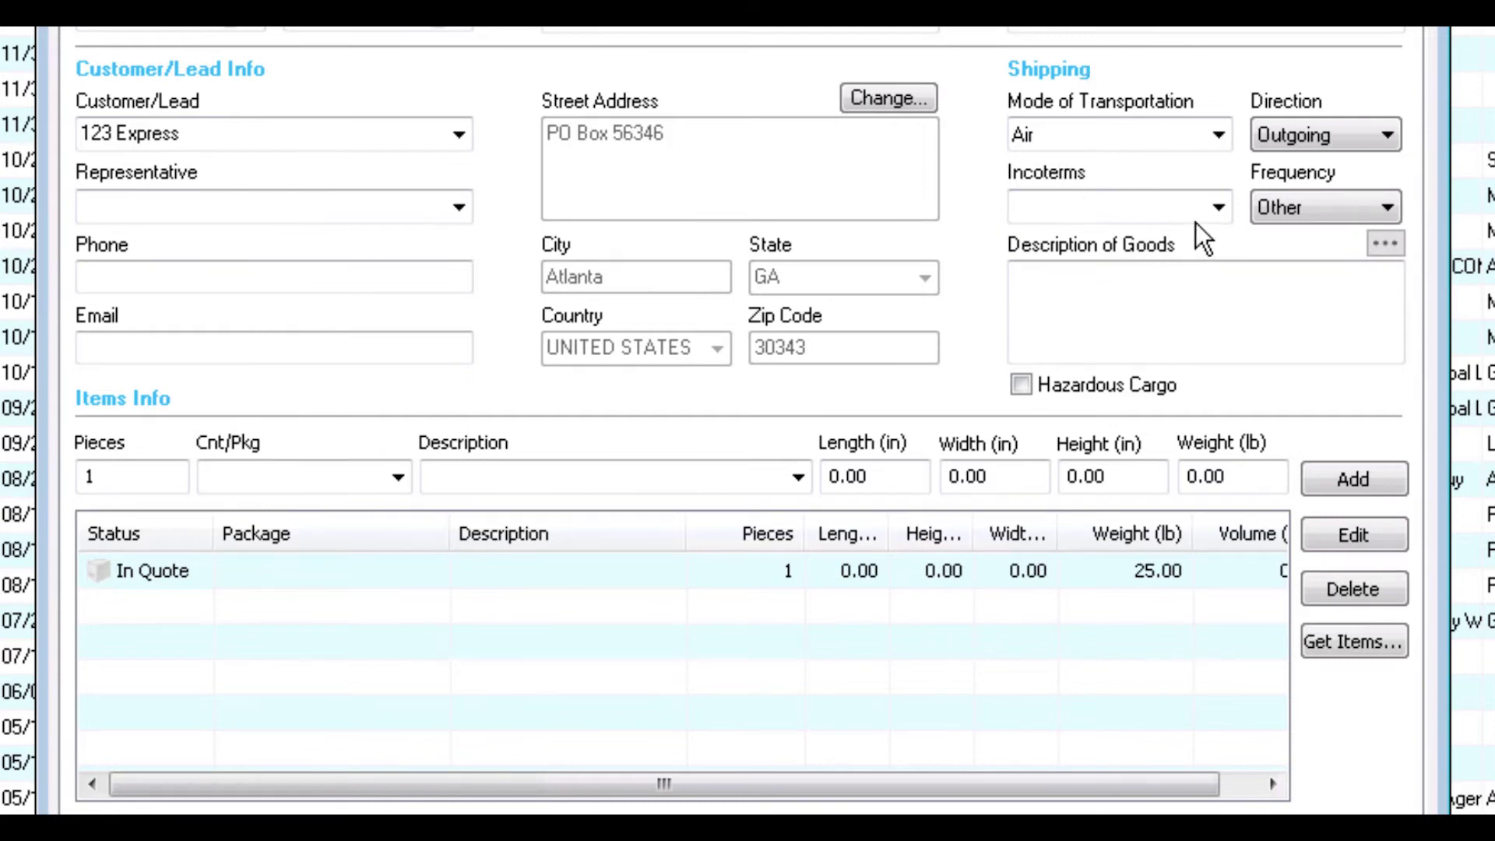
# Step: Leave Incoterms blank and move to the goods description and item length fields
pyautogui.click(1218, 207)
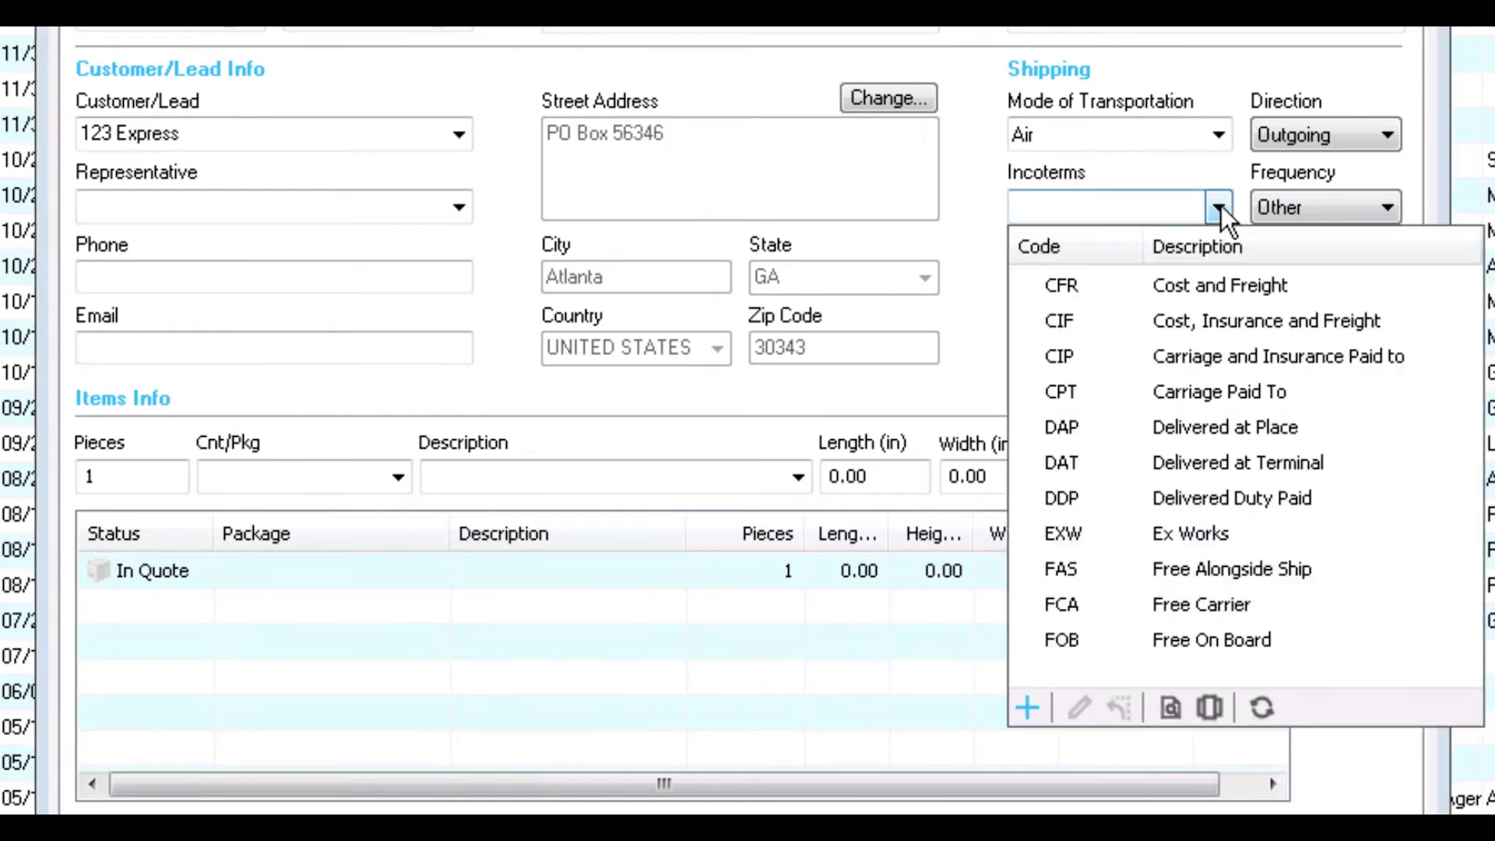
pyautogui.click(1220, 205)
pyautogui.click(1176, 282)
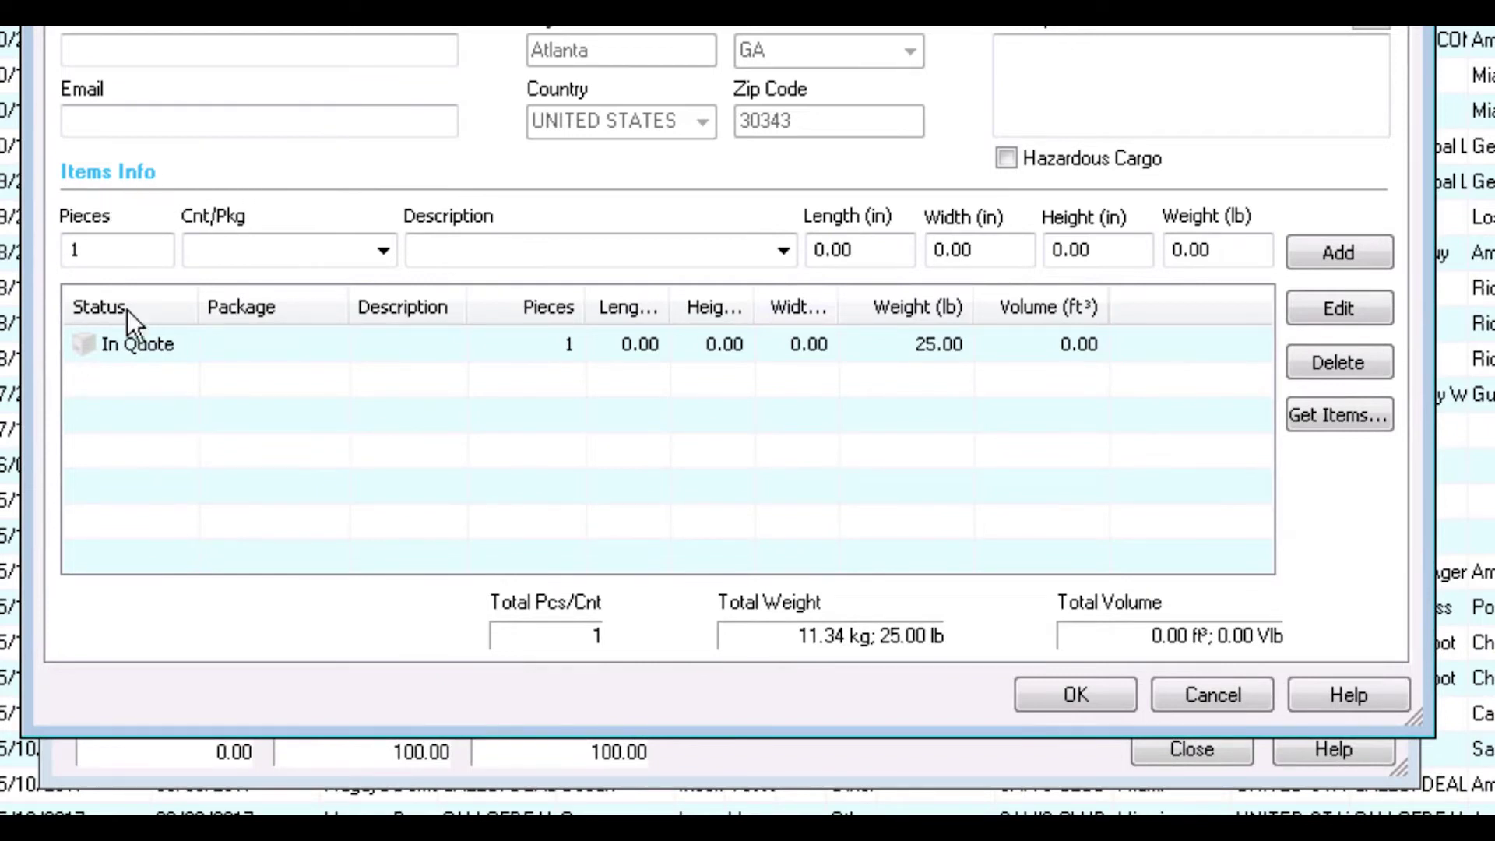
pyautogui.click(873, 248)
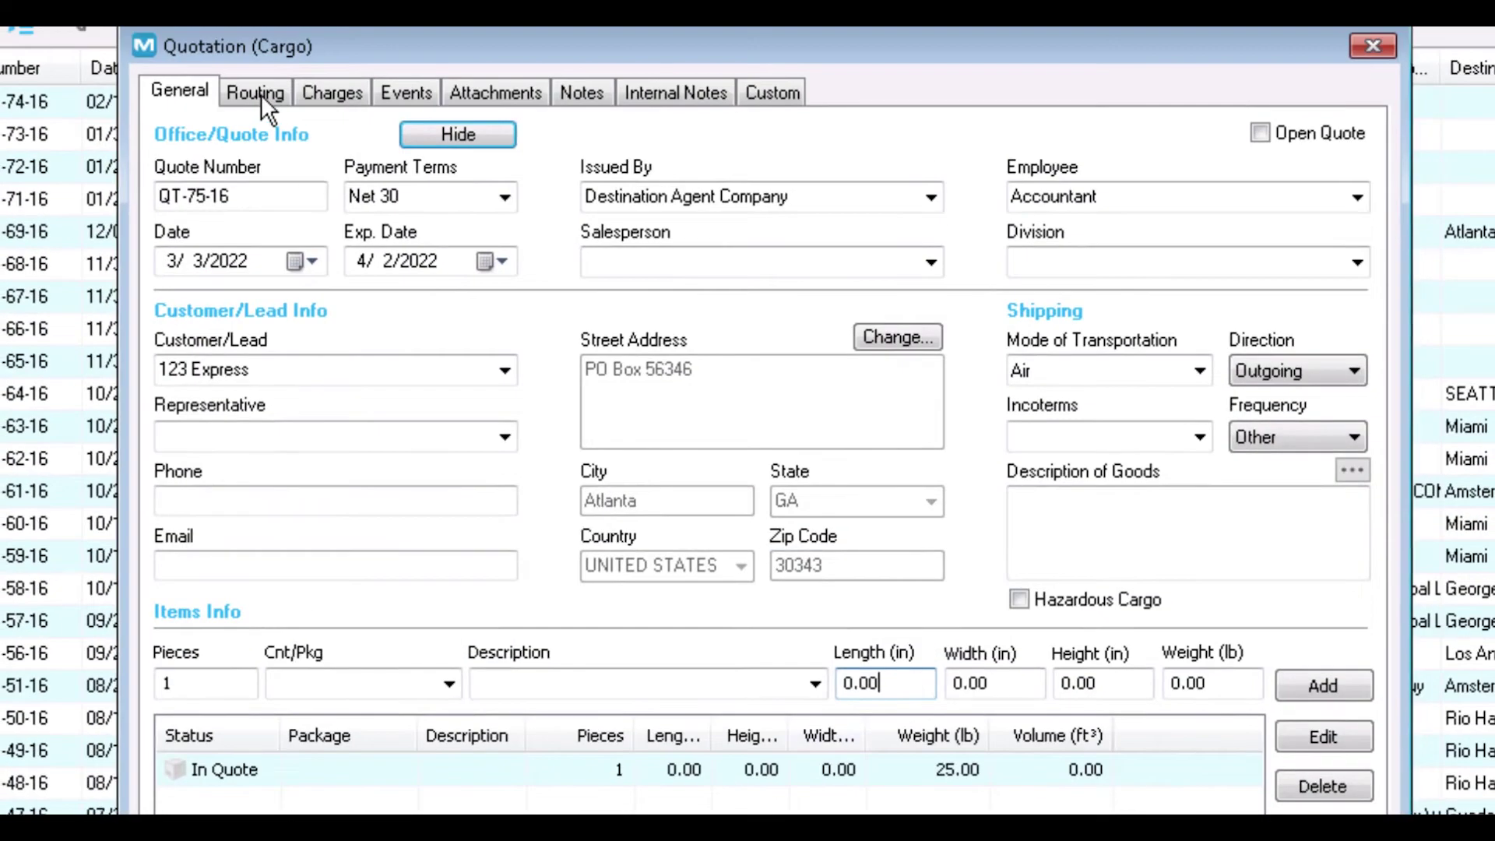
# Step: Set 123 Express as consignee on the Adrian-to-Miami Air routing and view the charges list
pyautogui.click(260, 95)
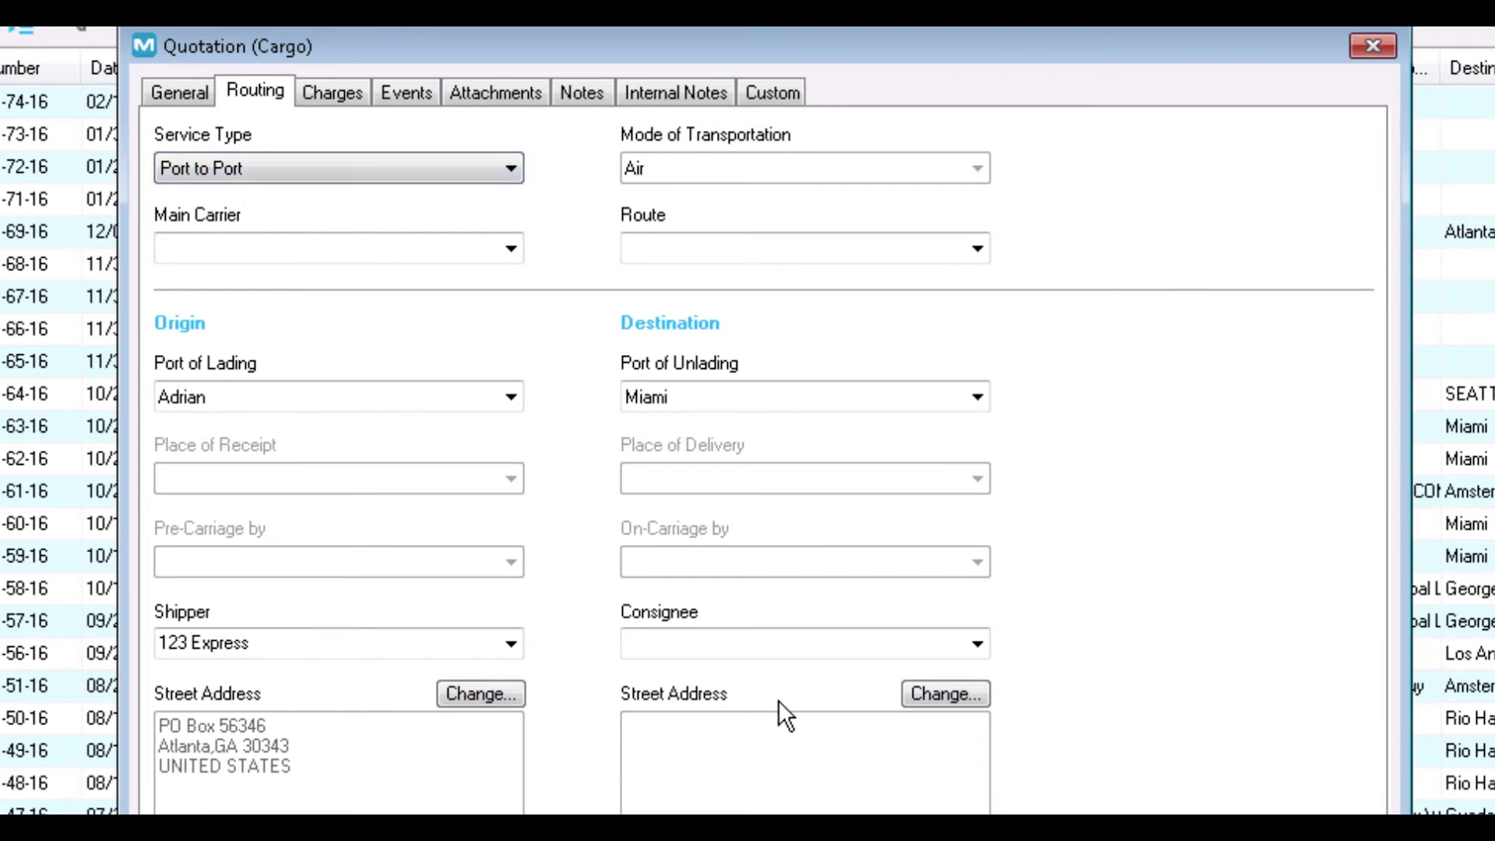
pyautogui.click(977, 643)
pyautogui.click(749, 281)
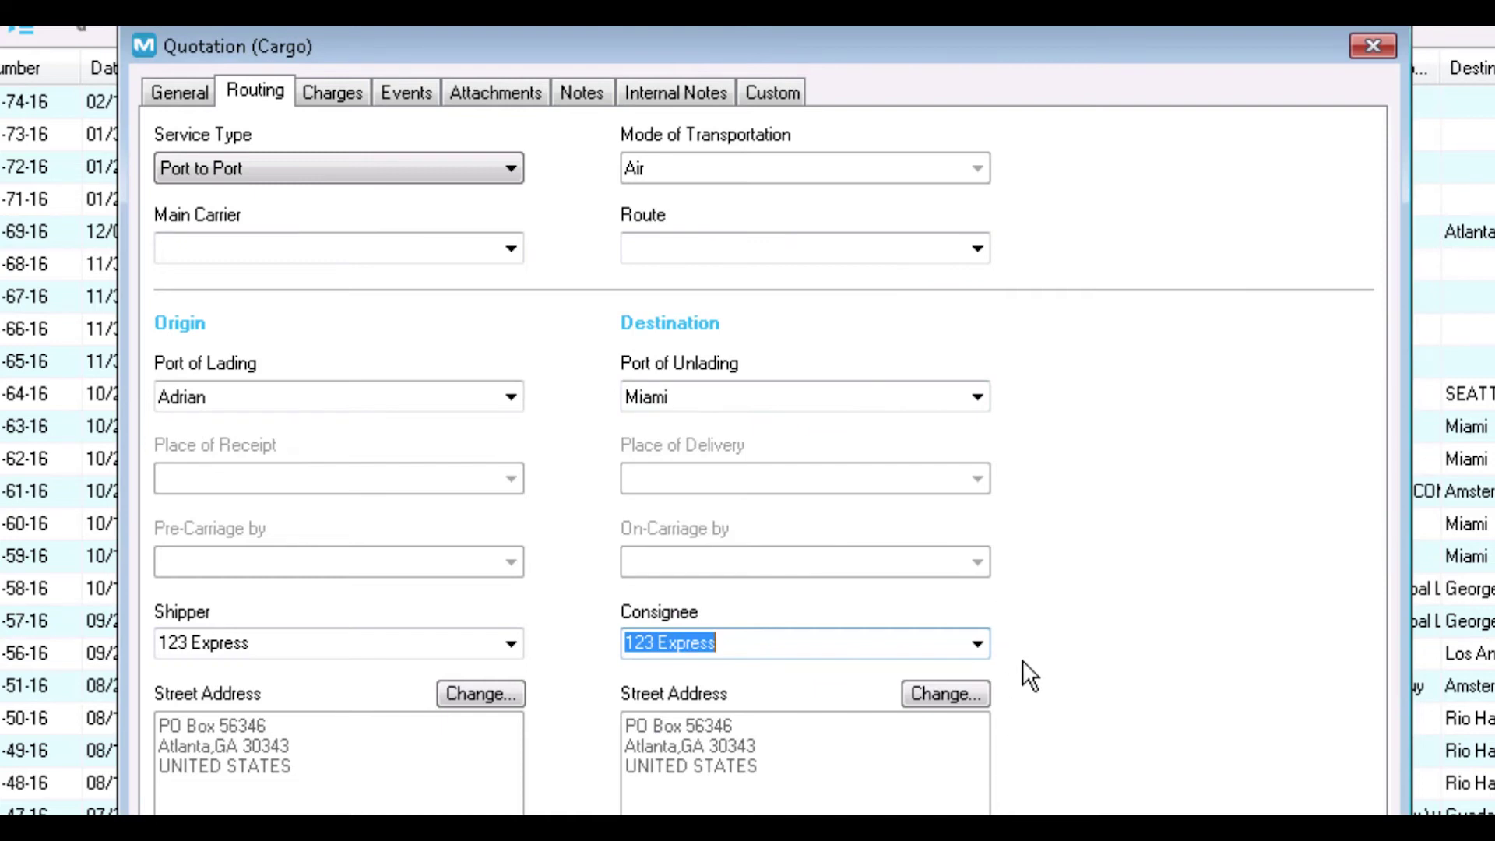
pyautogui.click(327, 90)
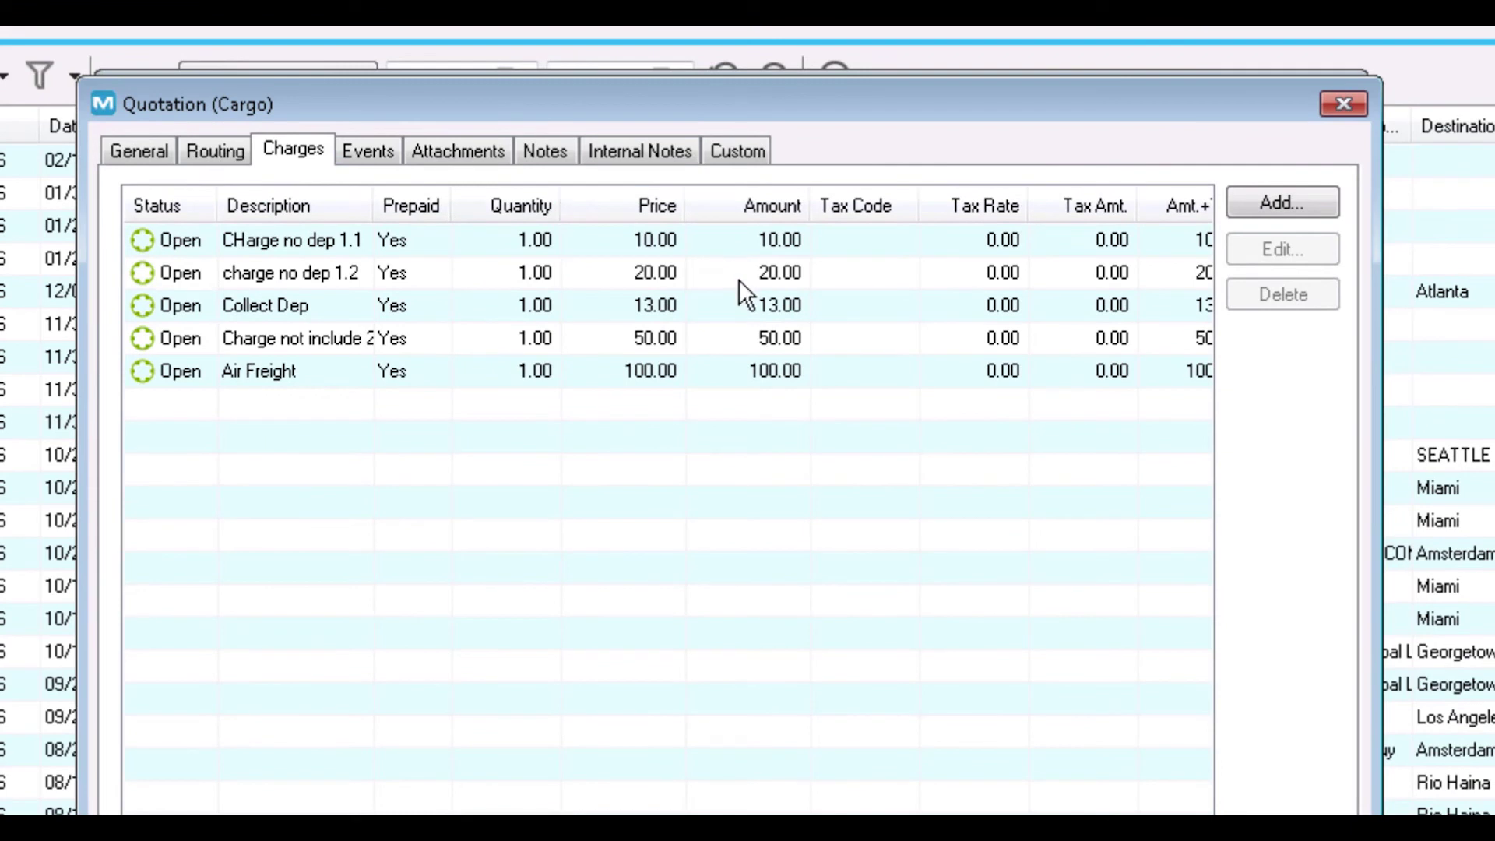
# Step: Add a Crating Cost expense charge in USD with tax code Income Tax
pyautogui.click(1296, 204)
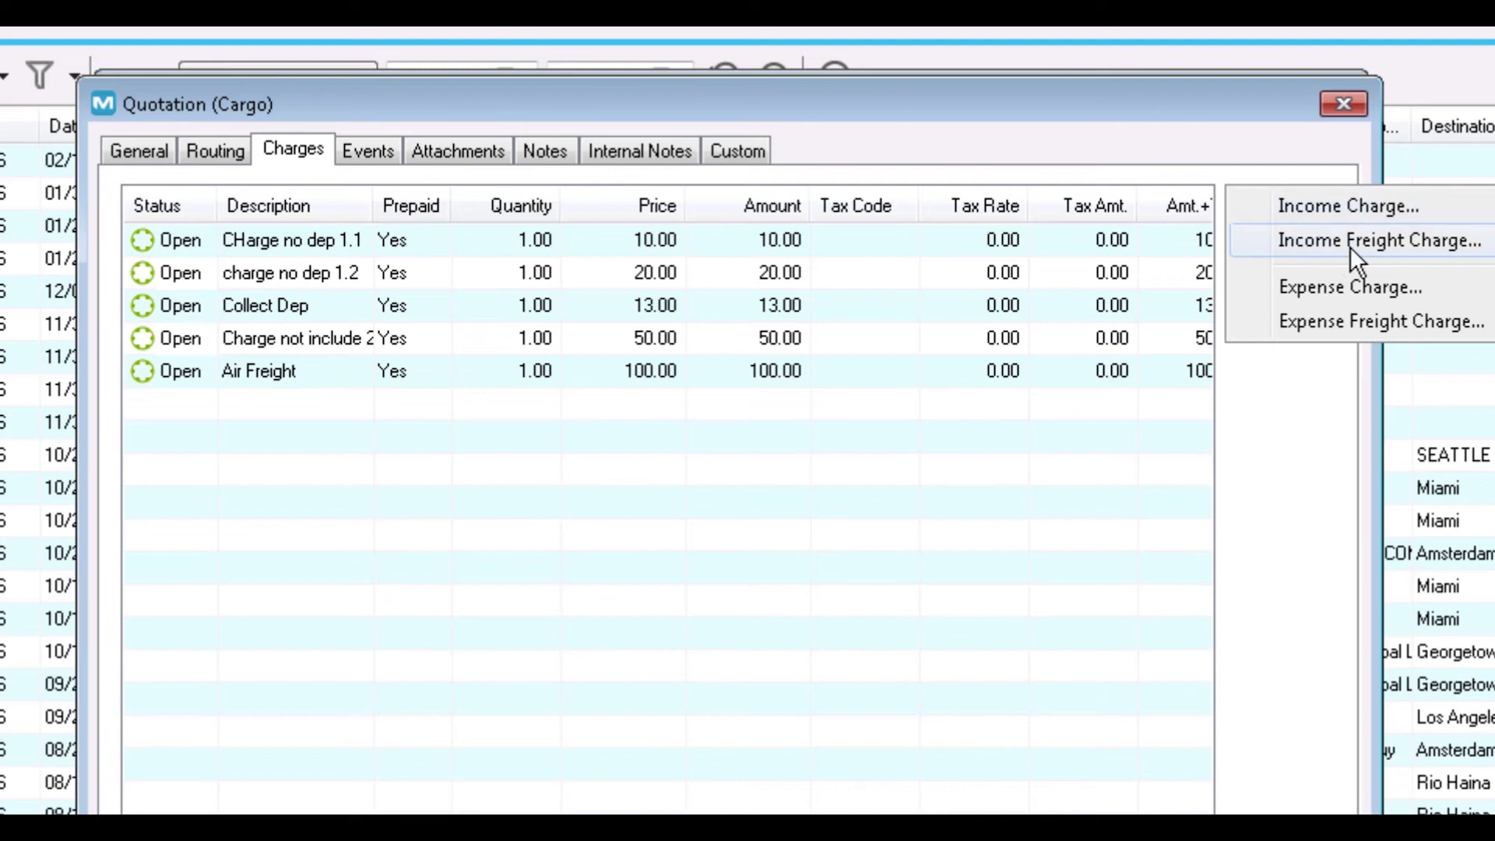
pyautogui.click(1433, 206)
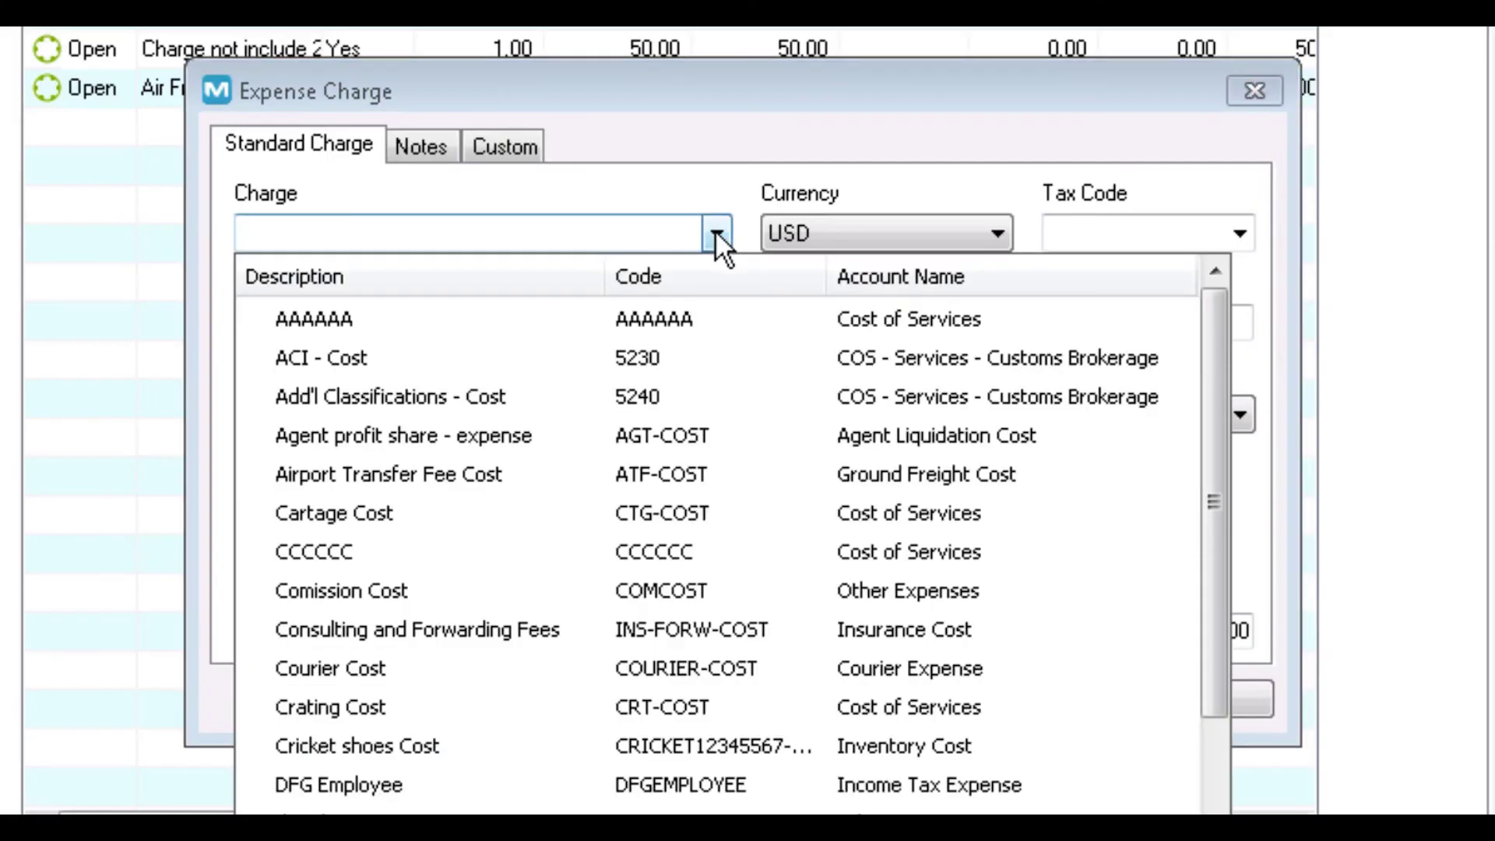
pyautogui.click(394, 714)
pyautogui.click(946, 237)
pyautogui.click(943, 551)
pyautogui.click(1239, 233)
pyautogui.click(1094, 351)
# Step: Apply the charge to 123 Express as Collect at price 250.00 and save it
pyautogui.click(562, 333)
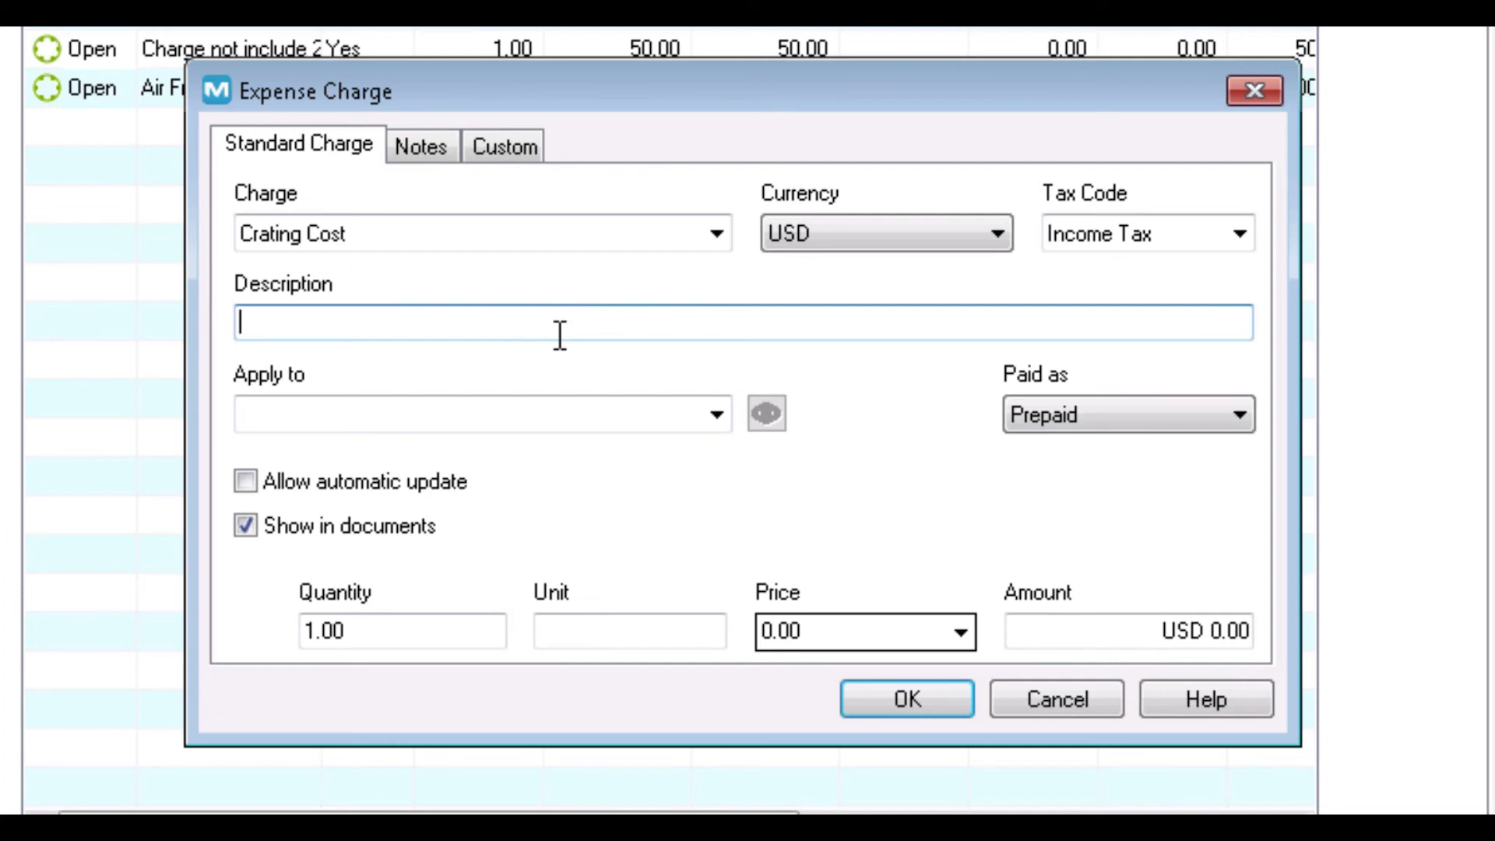
pyautogui.click(715, 413)
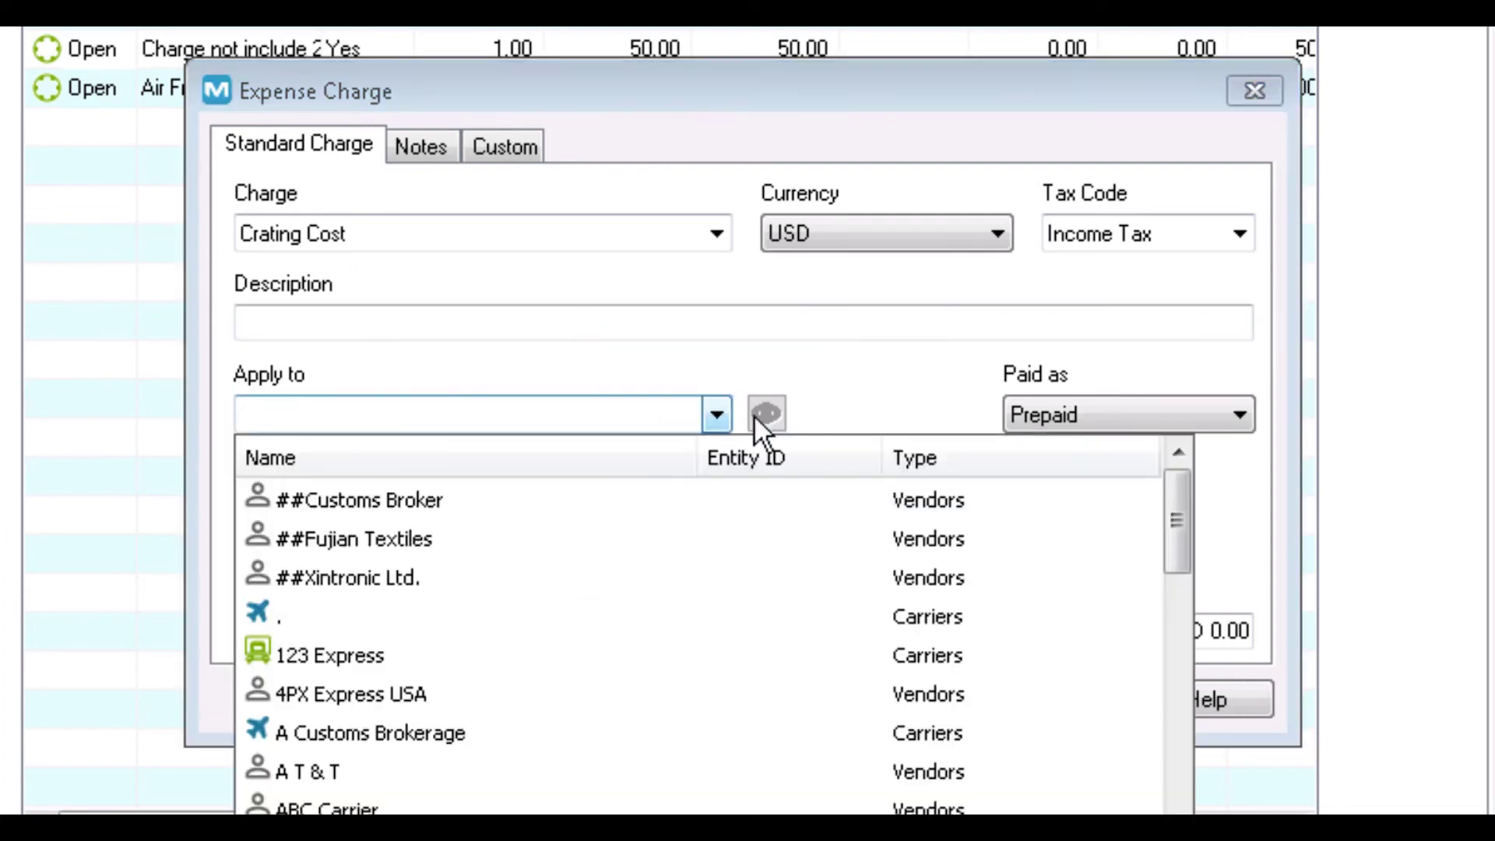
pyautogui.click(373, 654)
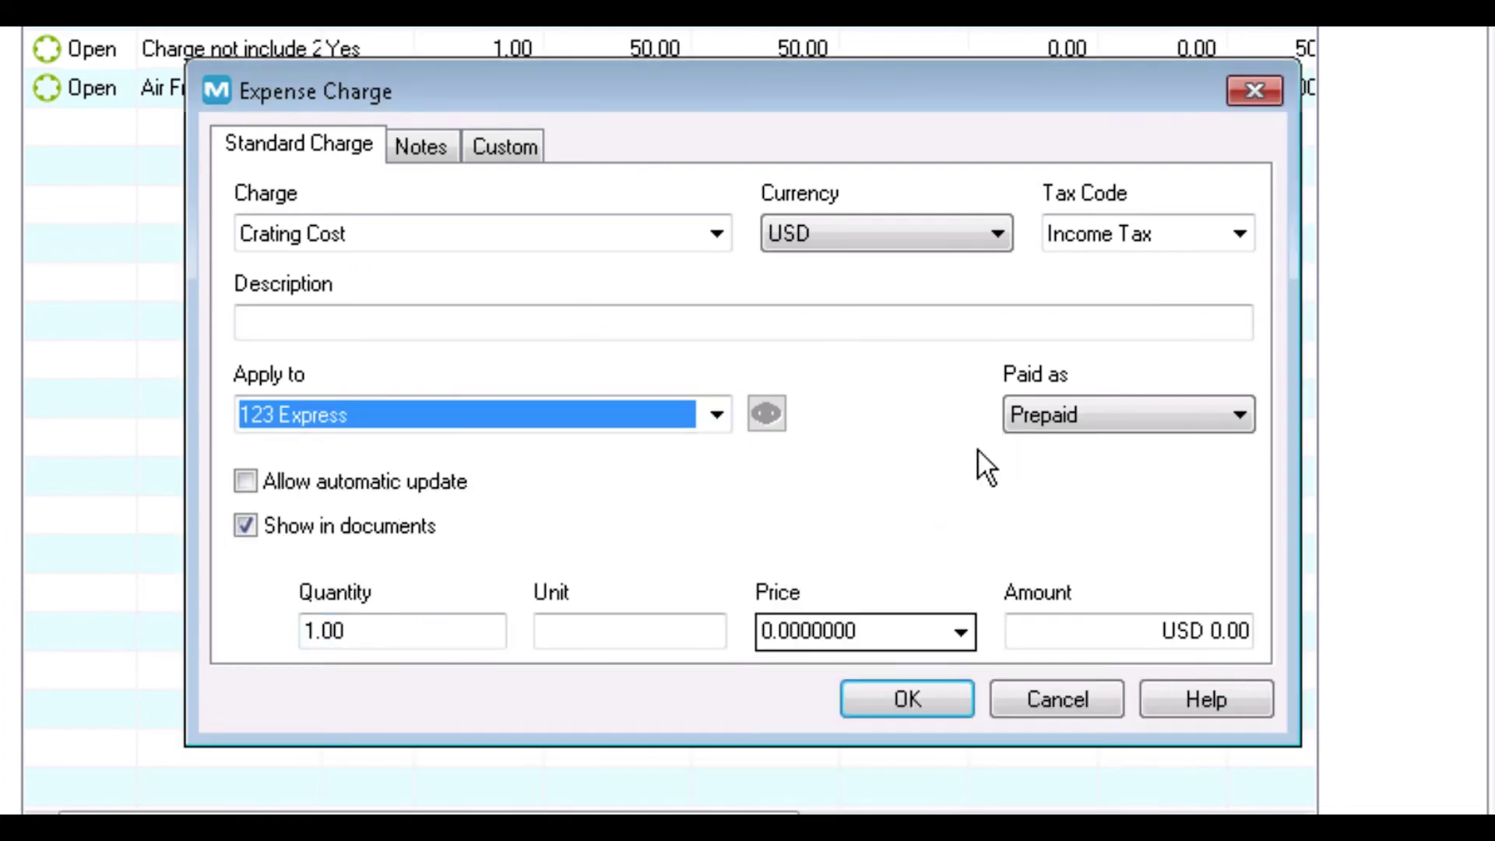
pyautogui.click(1088, 416)
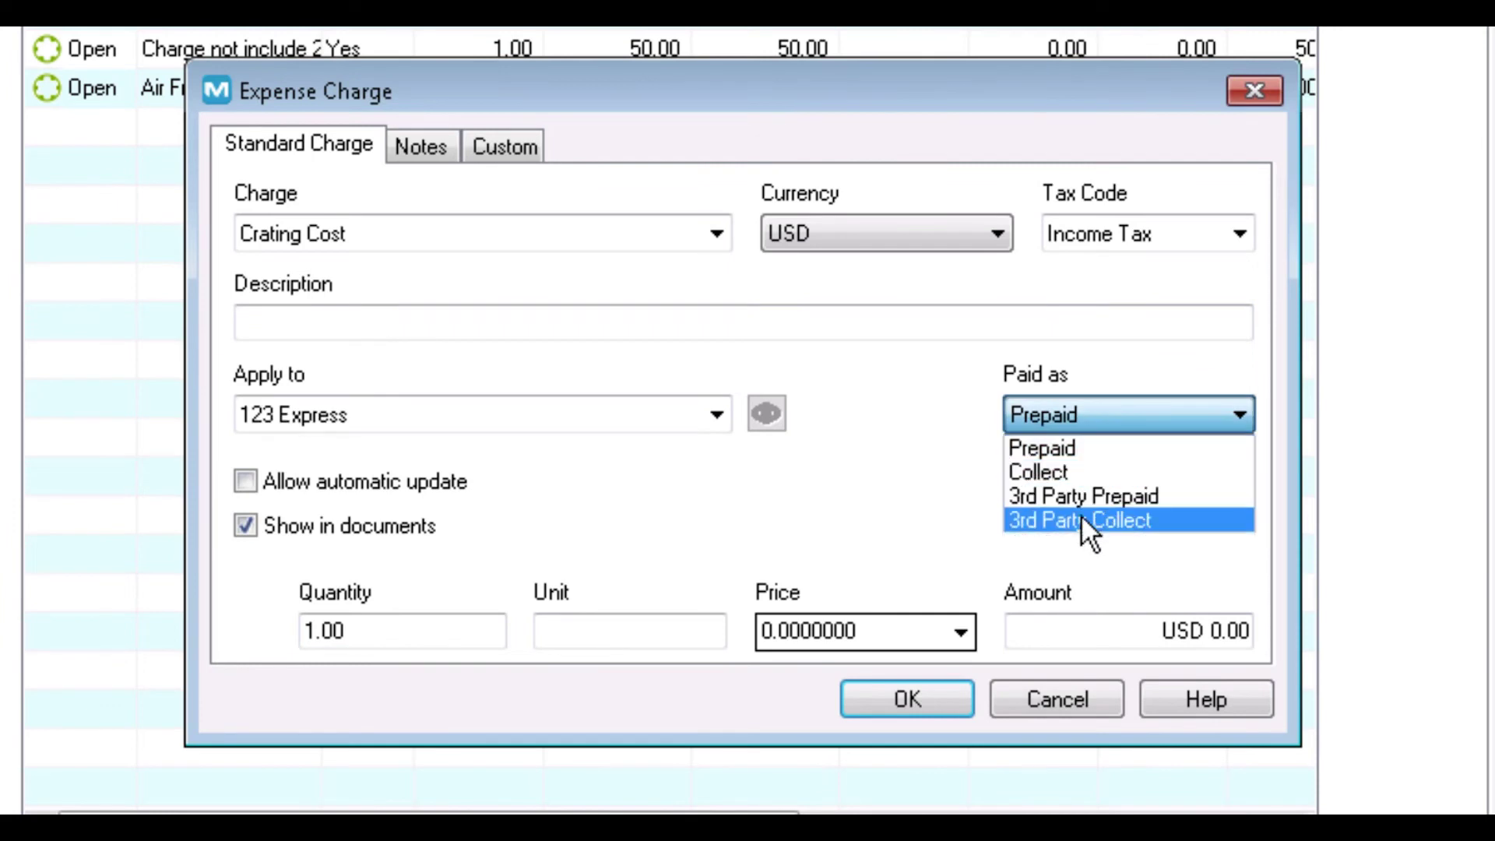
pyautogui.click(1072, 473)
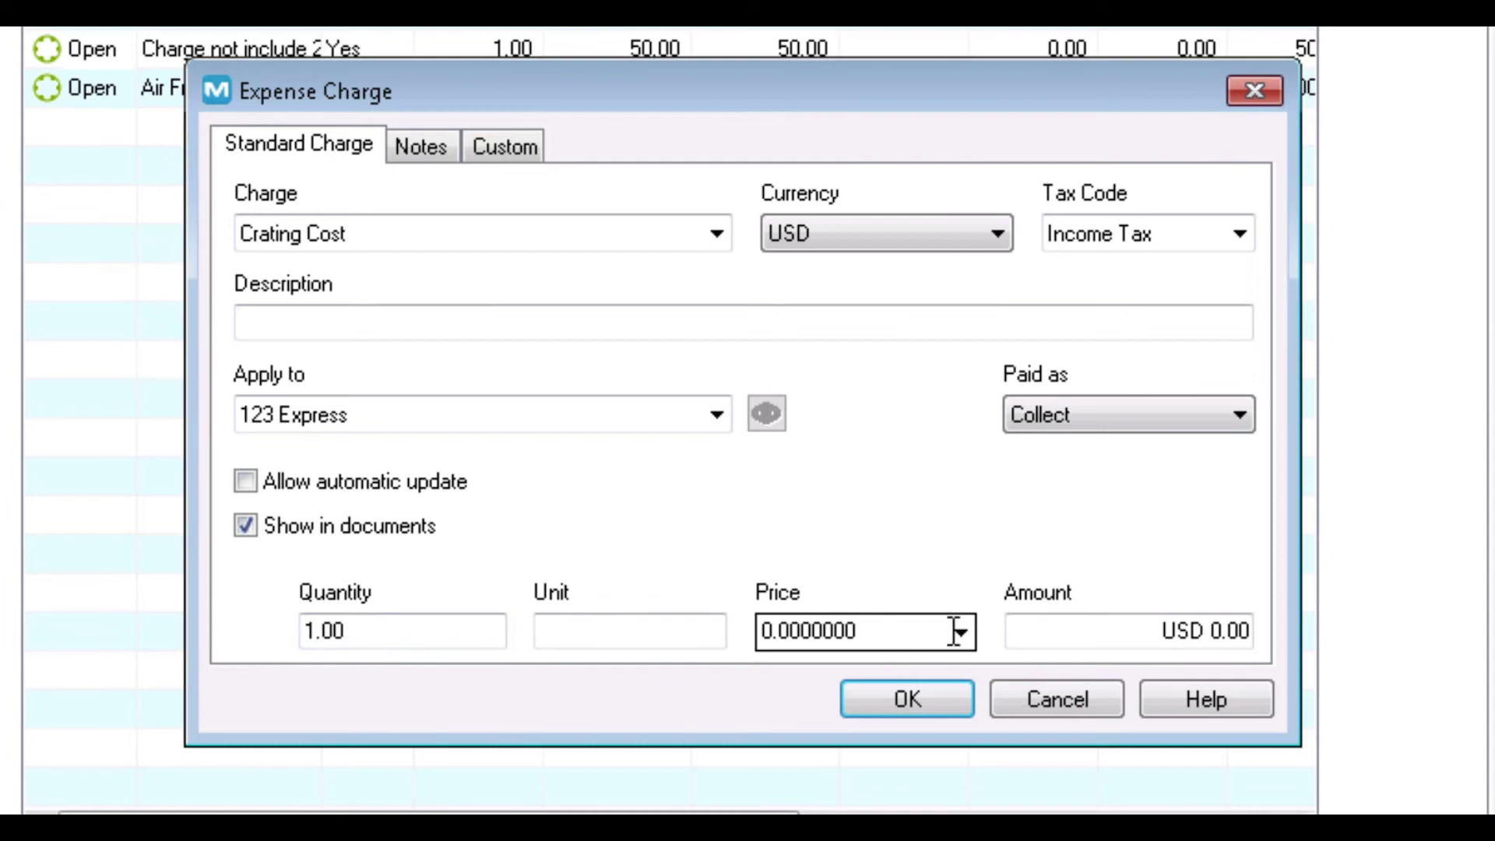
pyautogui.click(926, 630)
pyautogui.write('250.00')
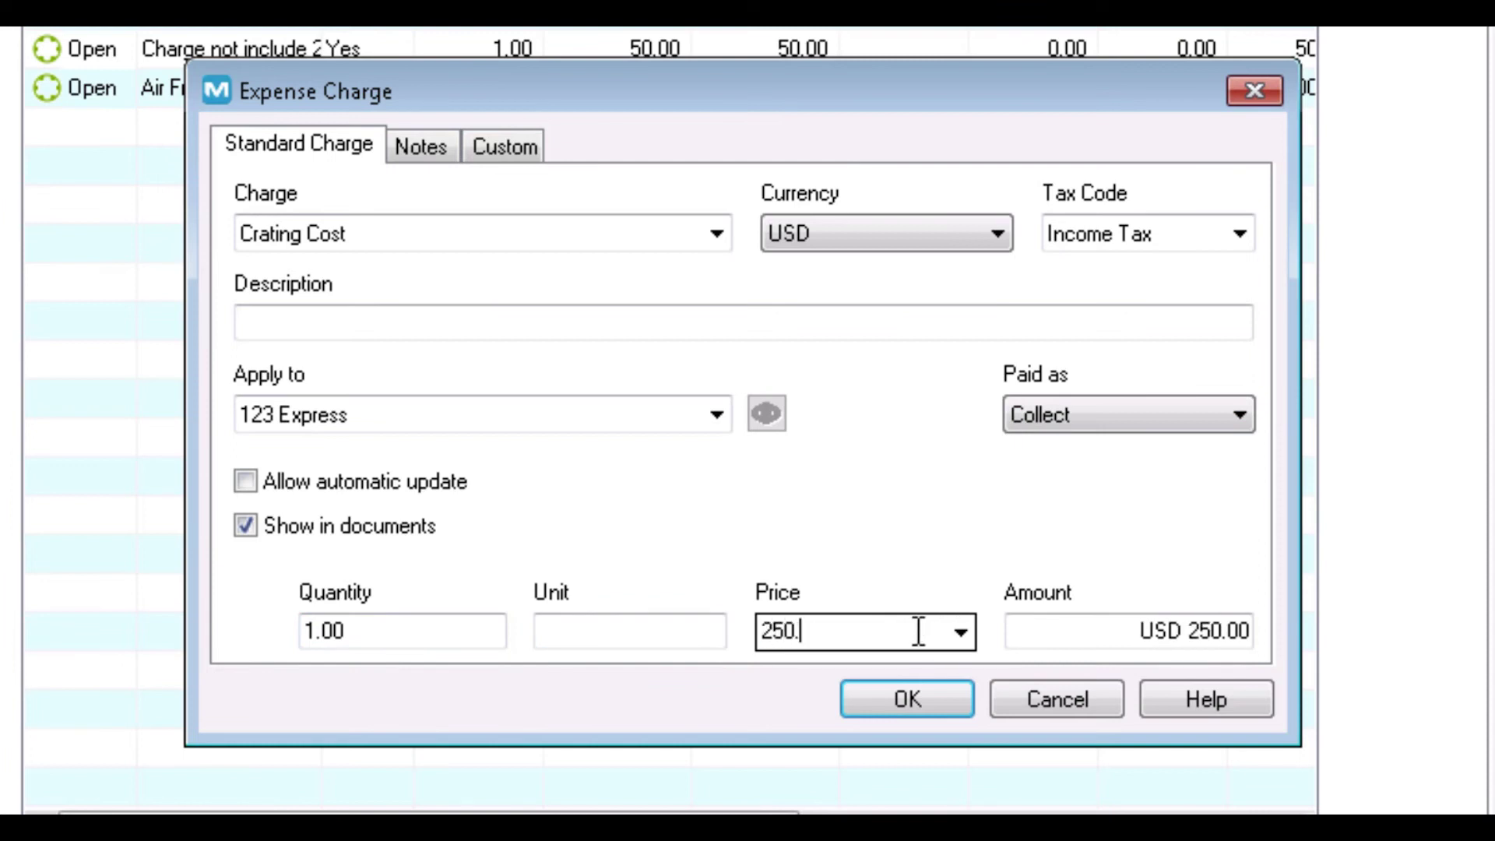
pyautogui.click(1125, 630)
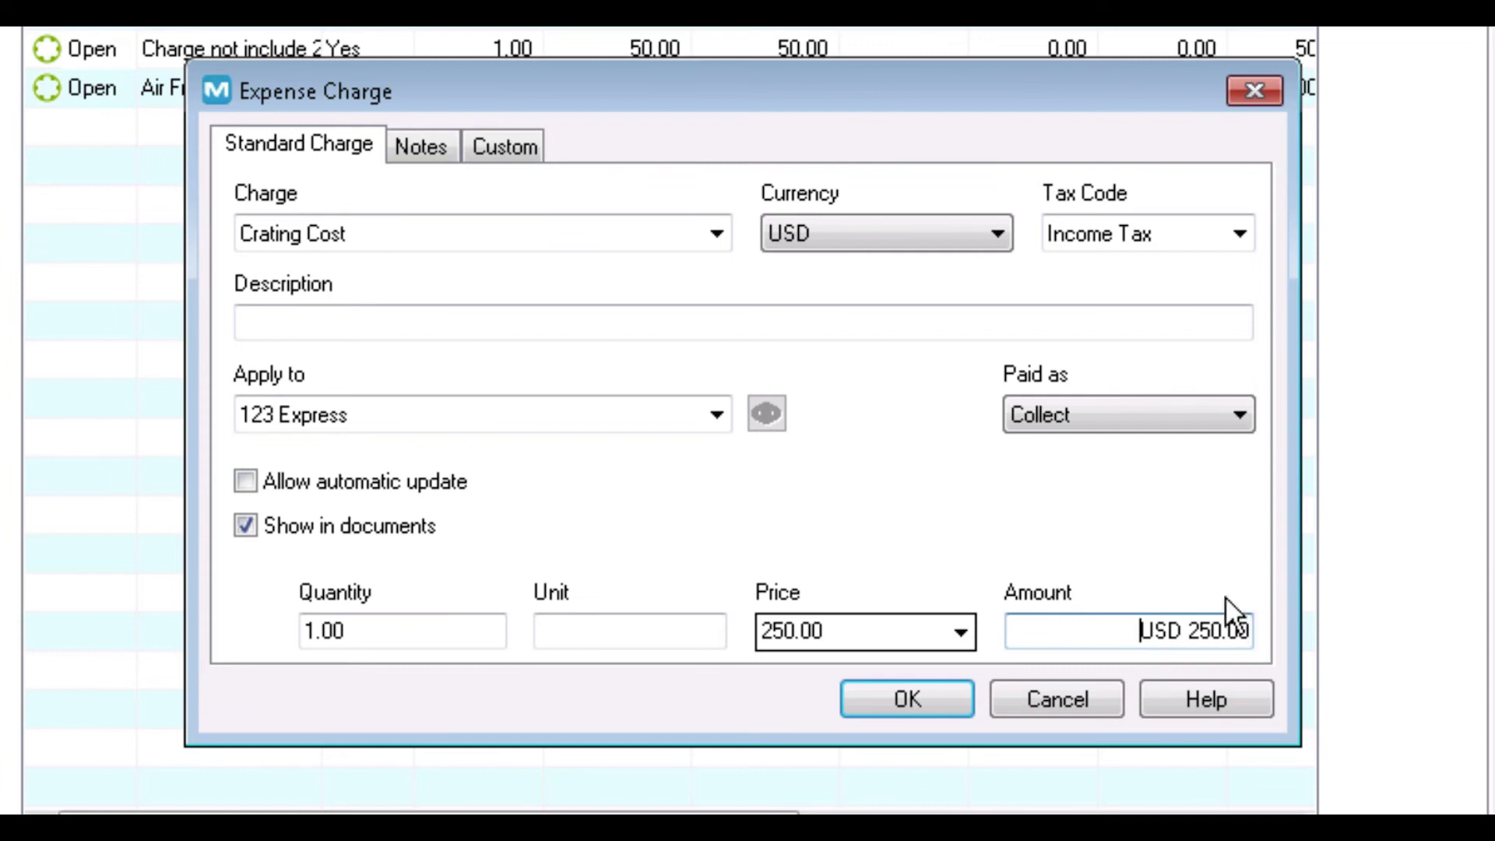
pyautogui.click(901, 704)
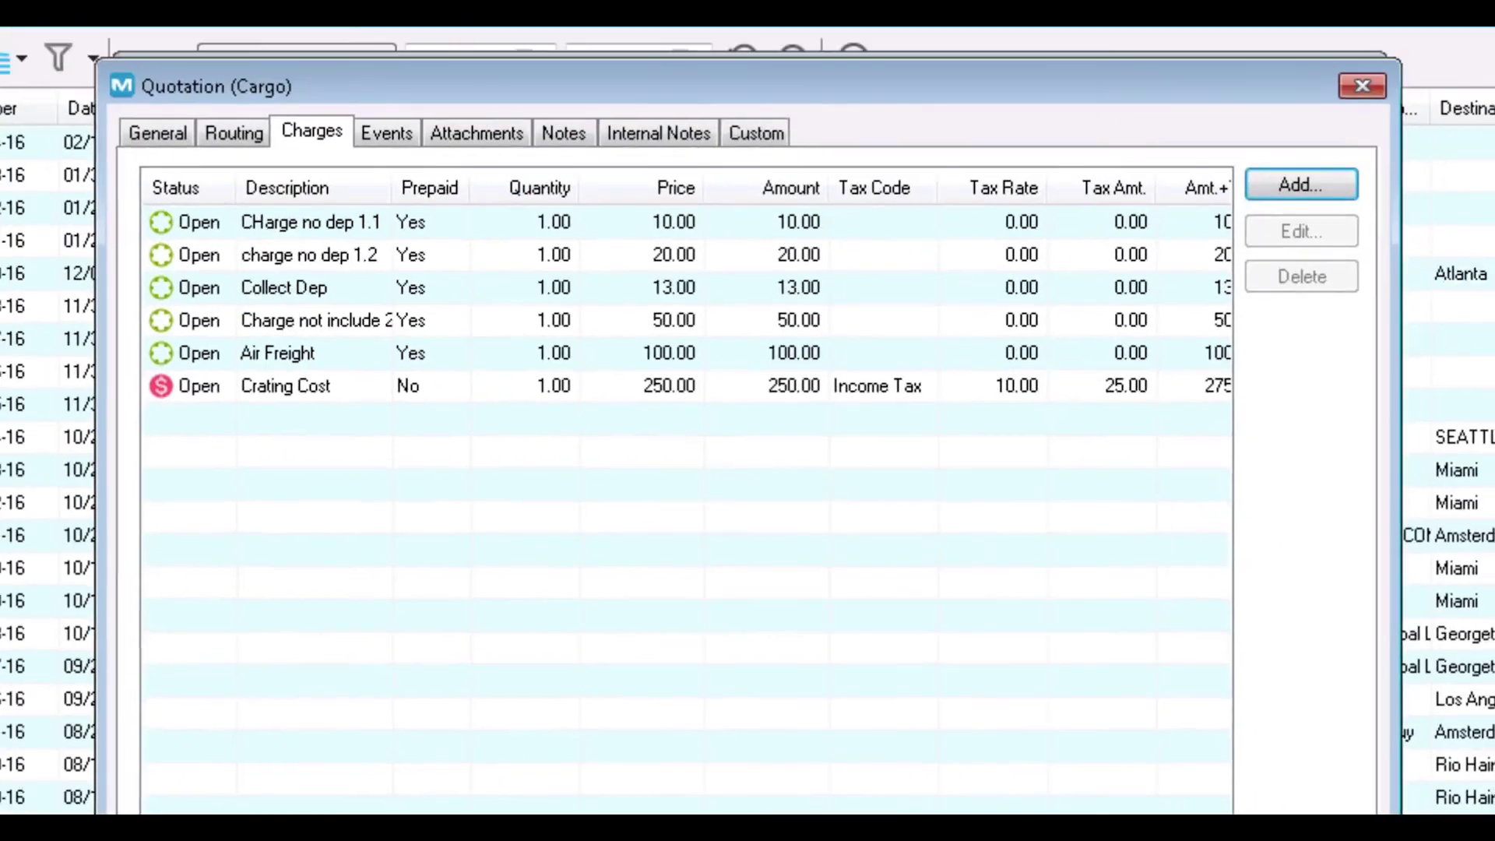
# Step: Check the quote's events and attachments, cancelling the new event so both stay empty
pyautogui.click(386, 132)
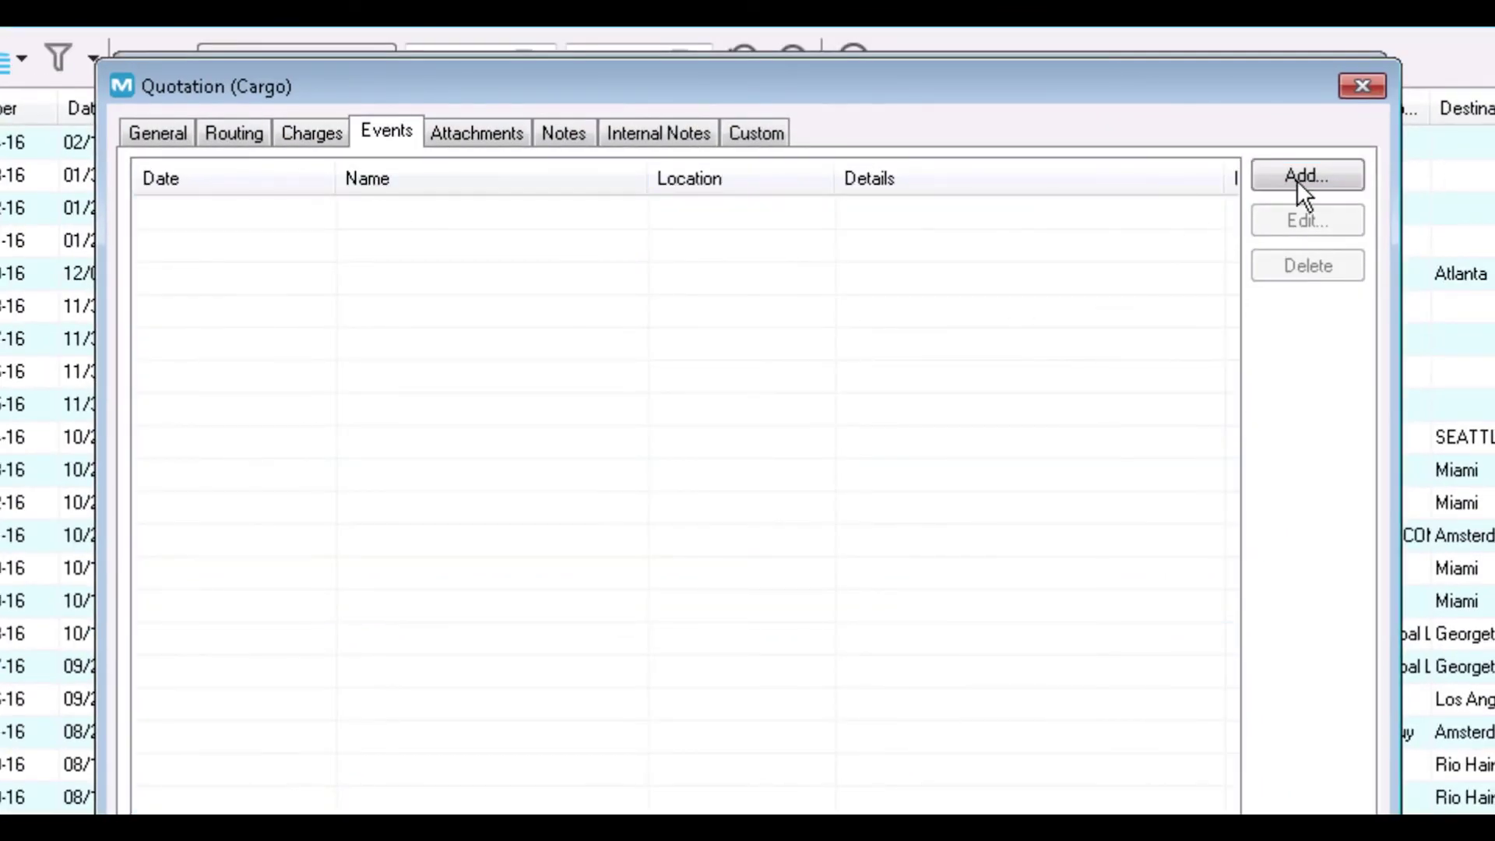
pyautogui.click(1342, 172)
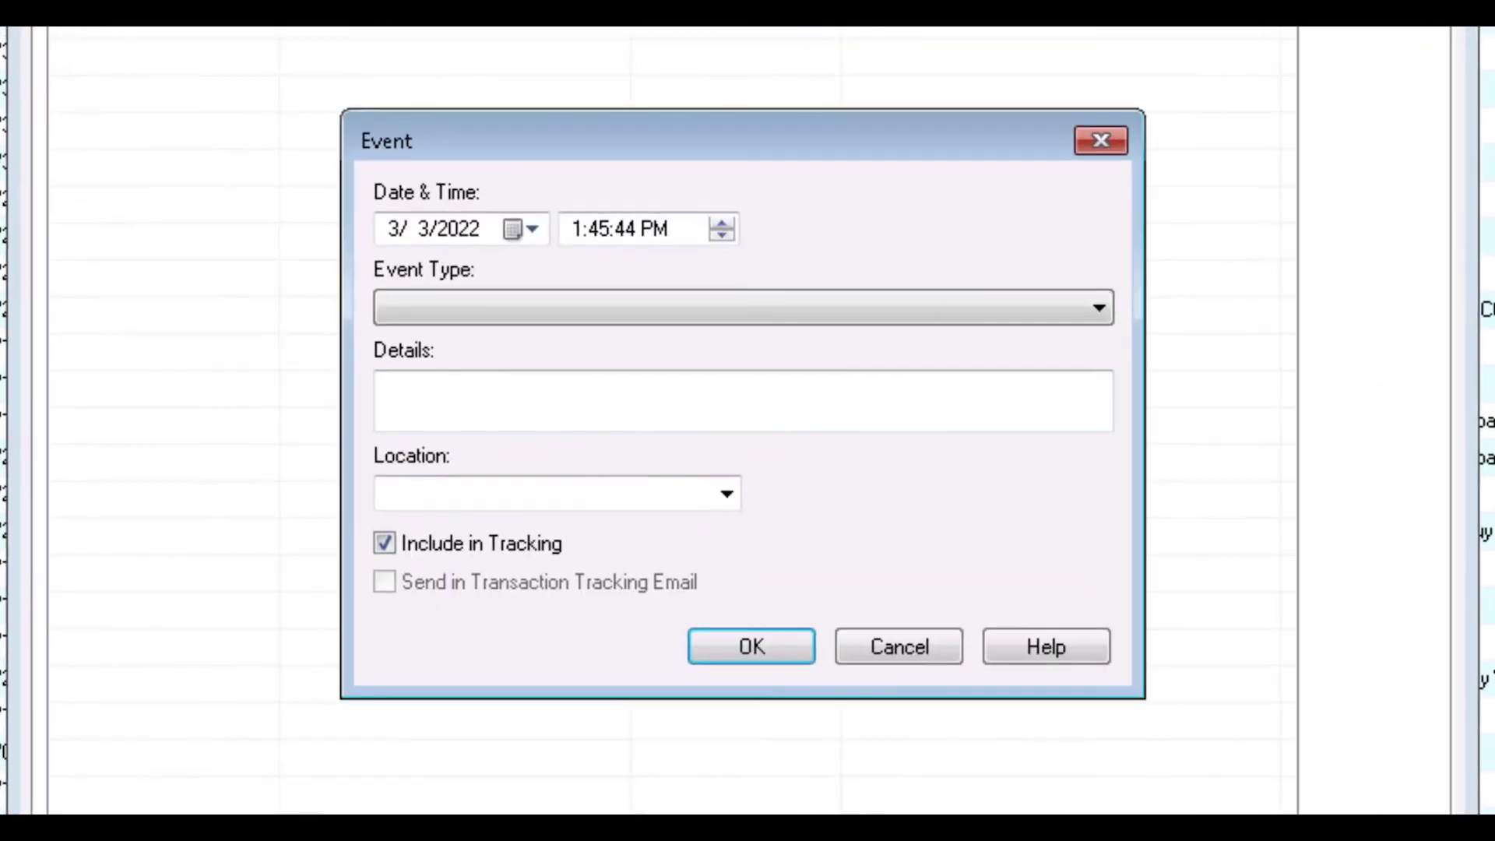
pyautogui.click(926, 647)
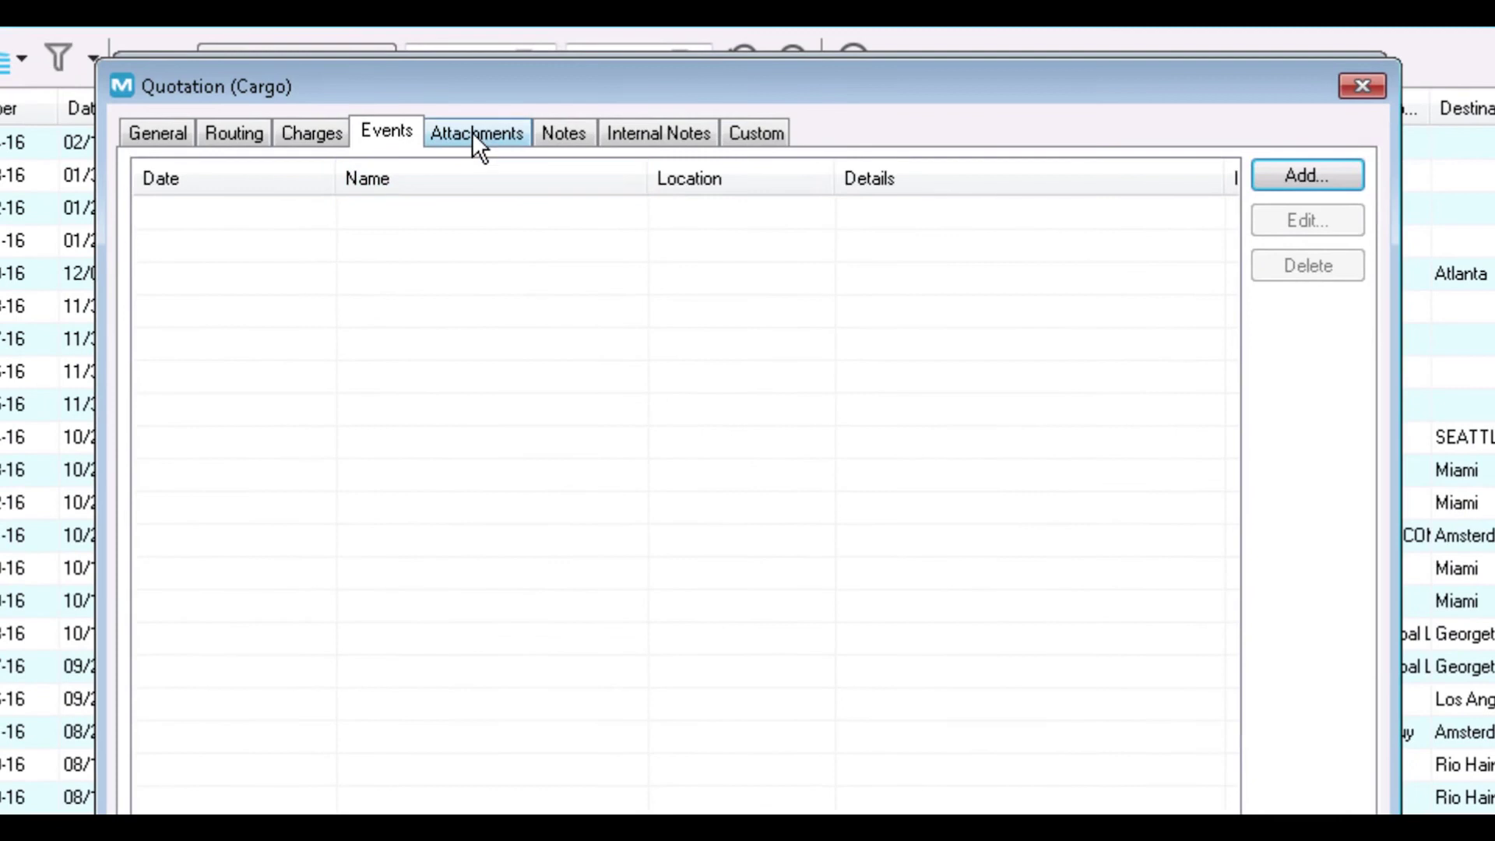
pyautogui.click(476, 134)
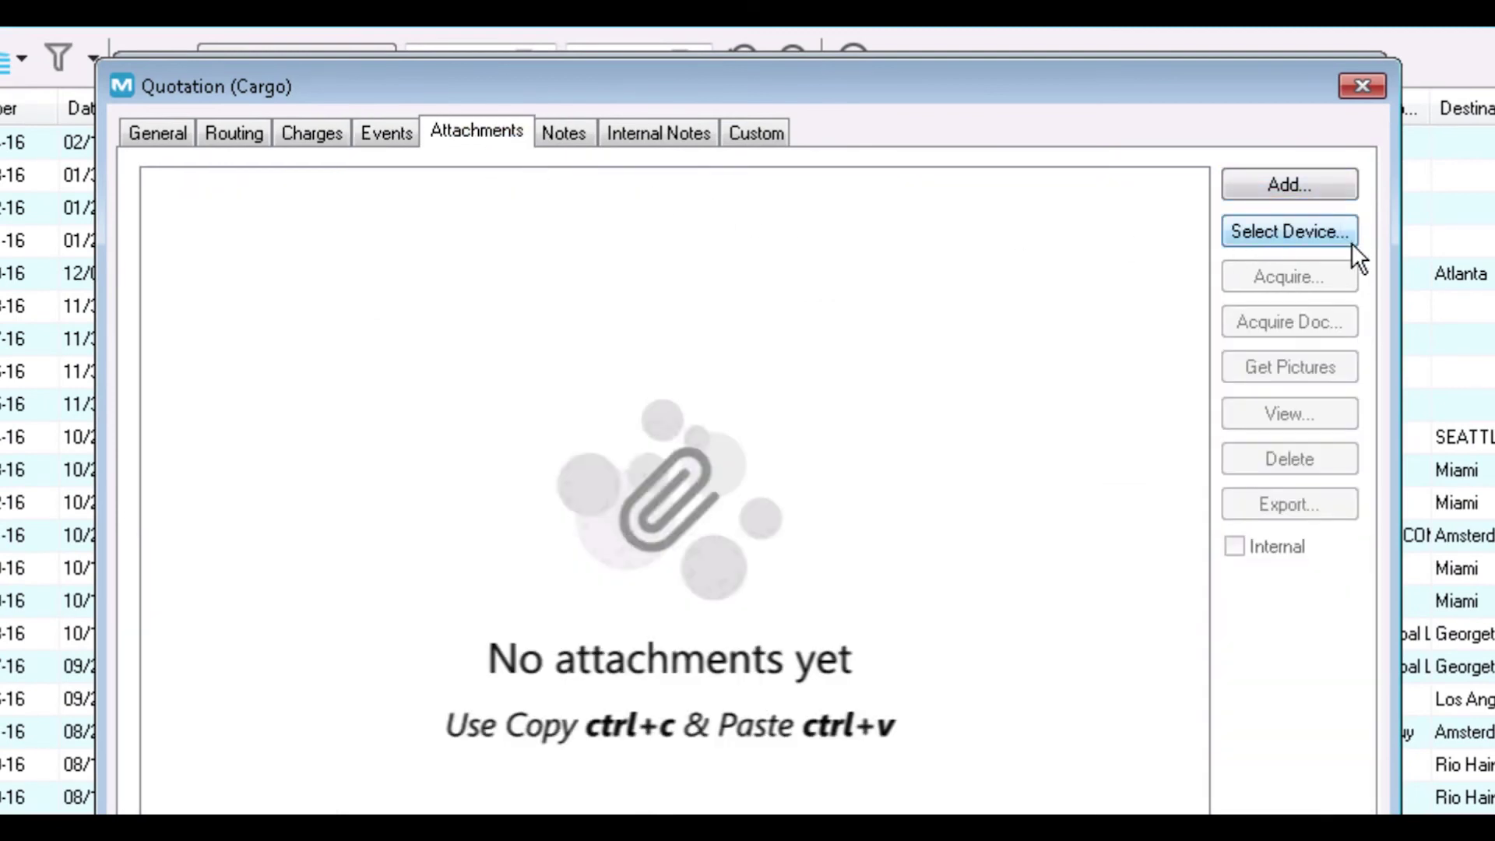
# Step: Leave the Notes blank without adding a clause, then view the empty Internal Notes
pyautogui.click(572, 137)
pyautogui.click(333, 240)
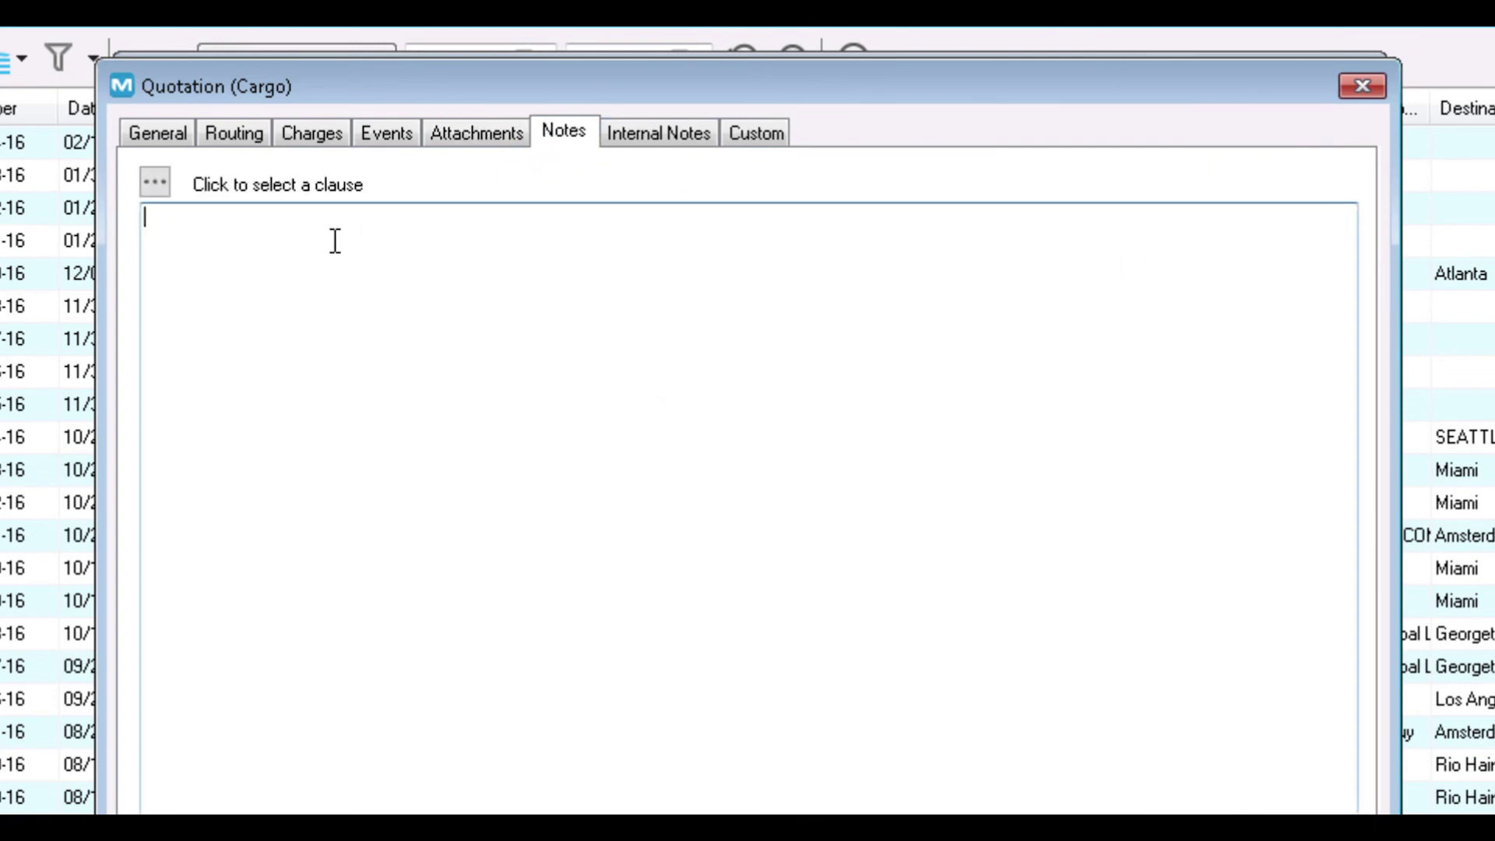
pyautogui.click(155, 184)
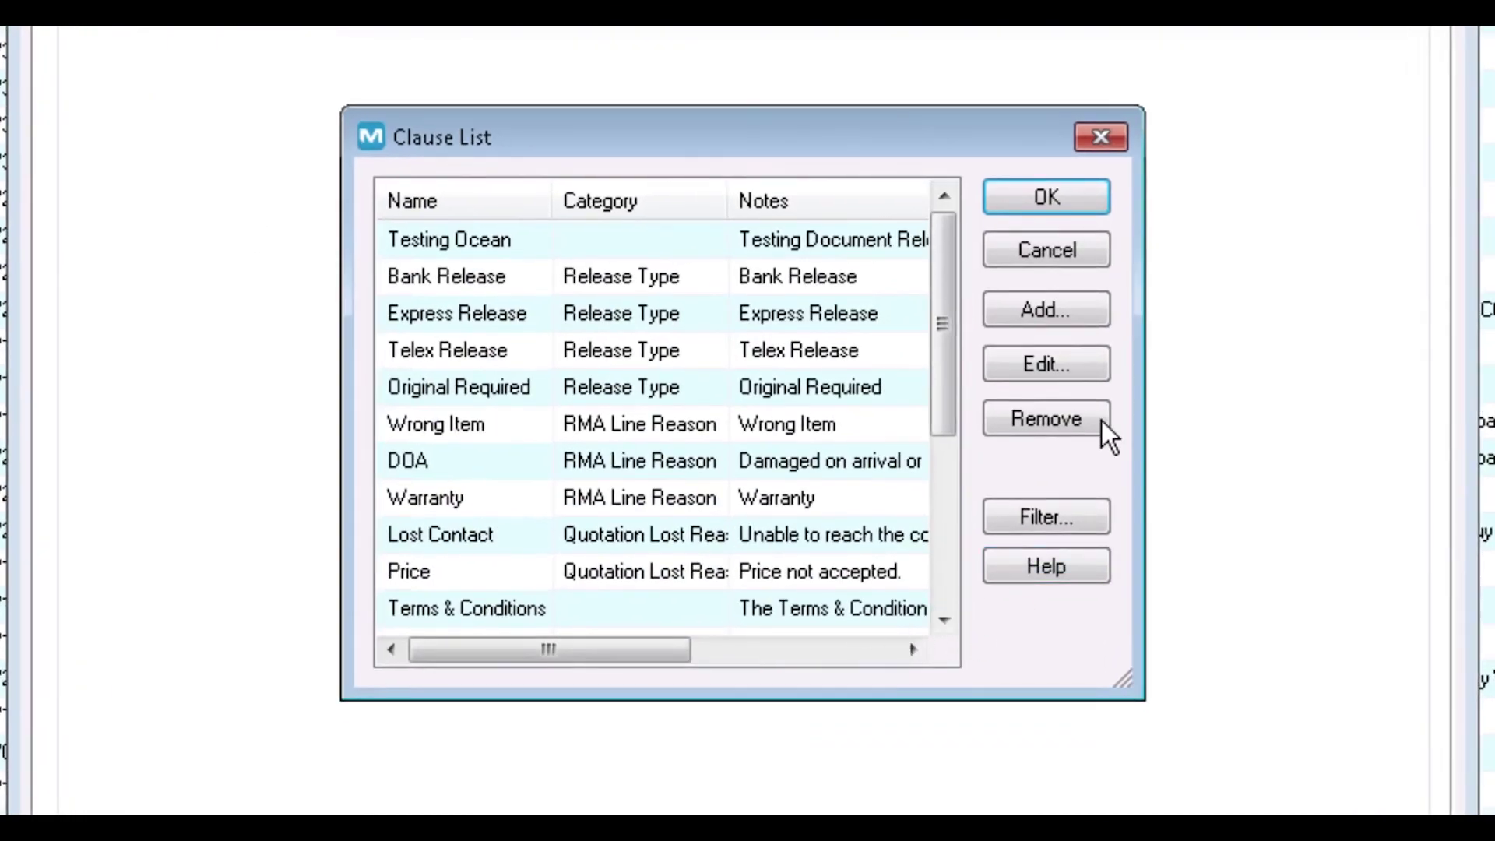
pyautogui.click(1076, 253)
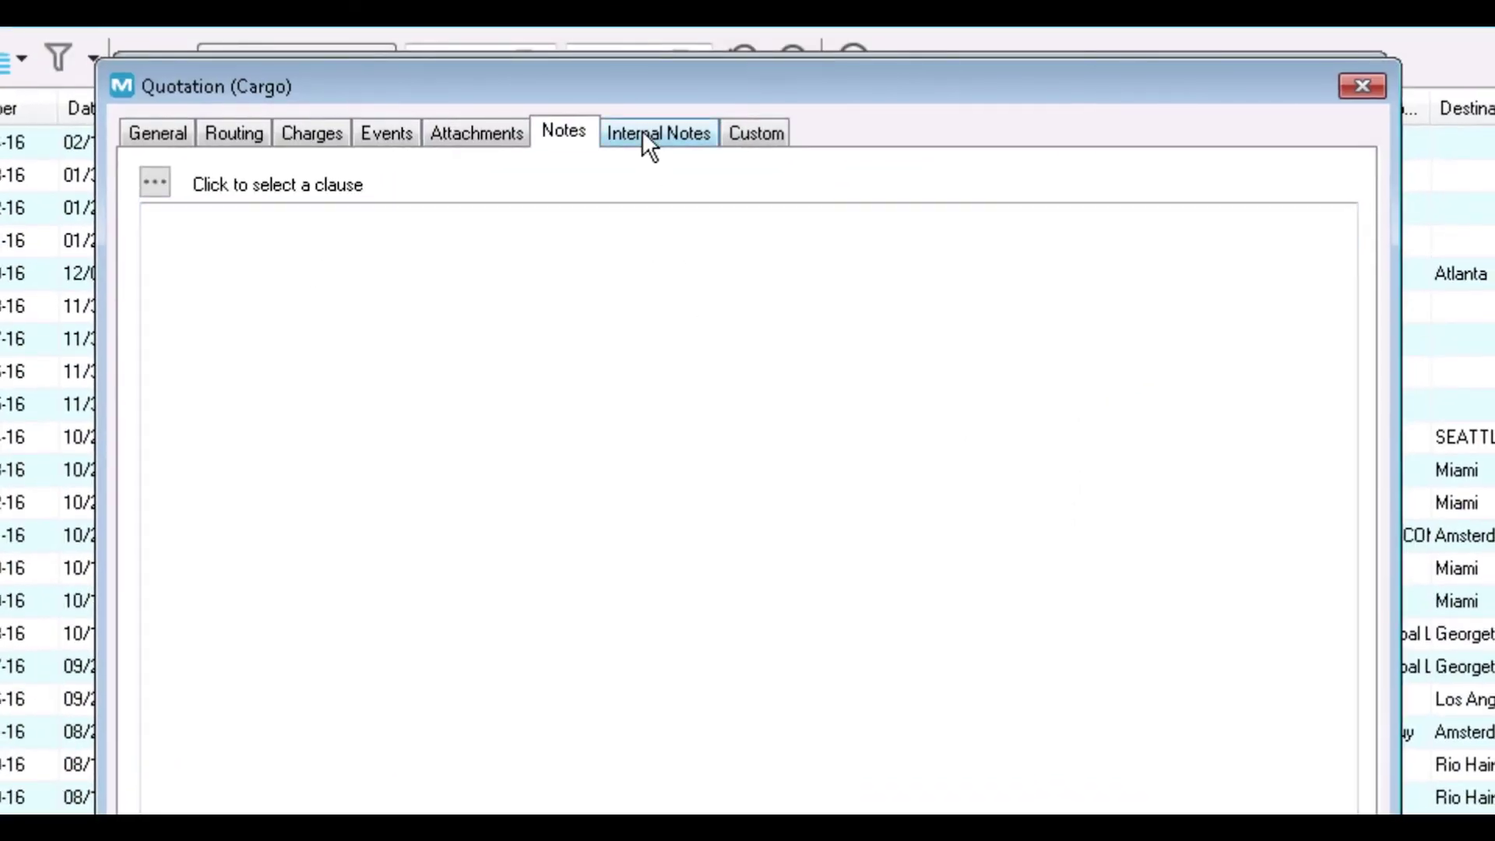
pyautogui.click(643, 131)
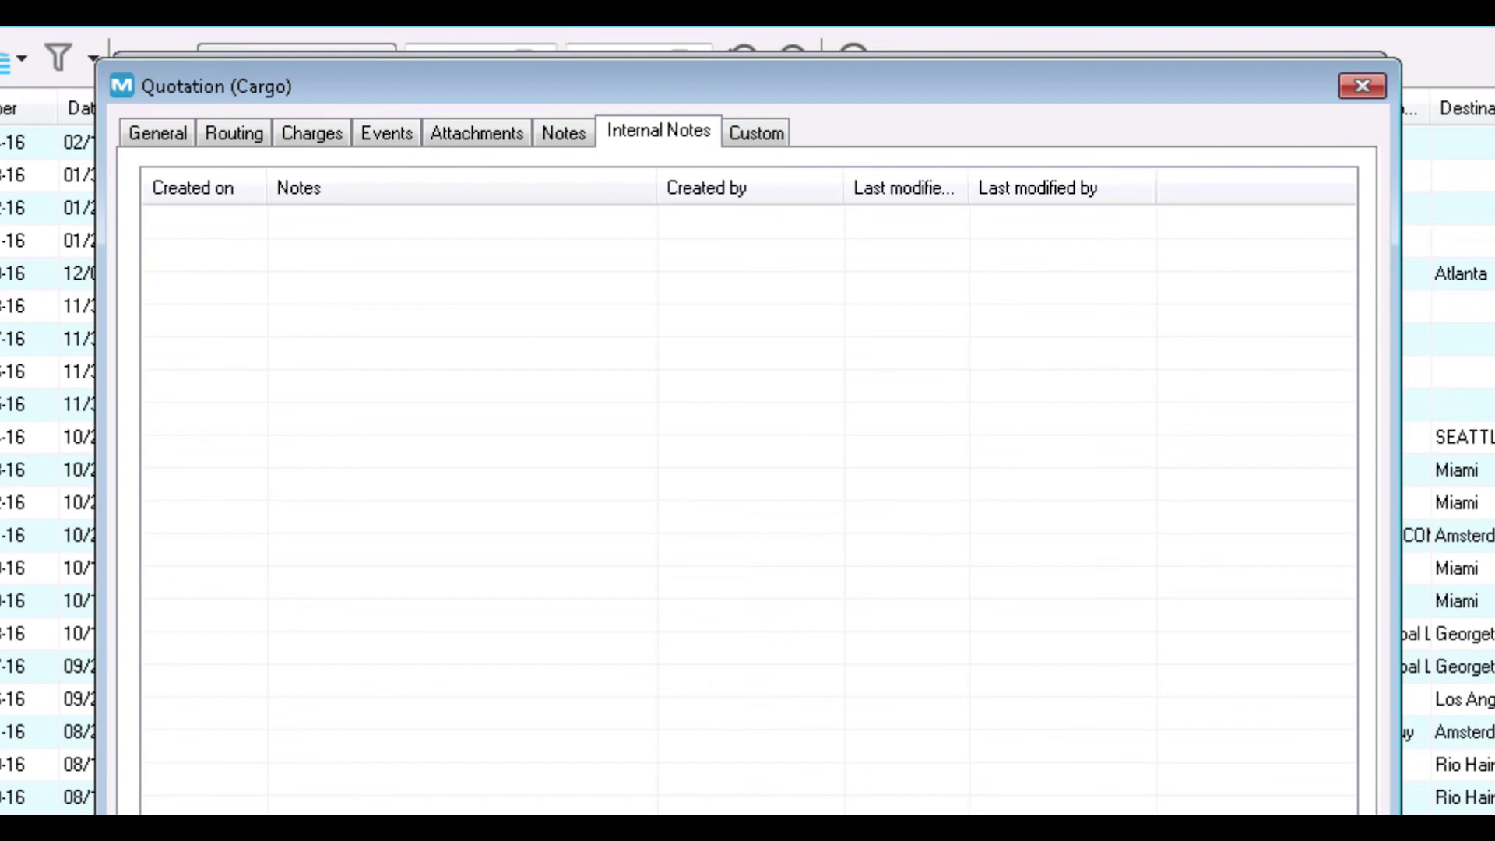
# Step: Review the Custom fields, then save quotation QT-75-16 to show its Quotation preview
pyautogui.click(764, 126)
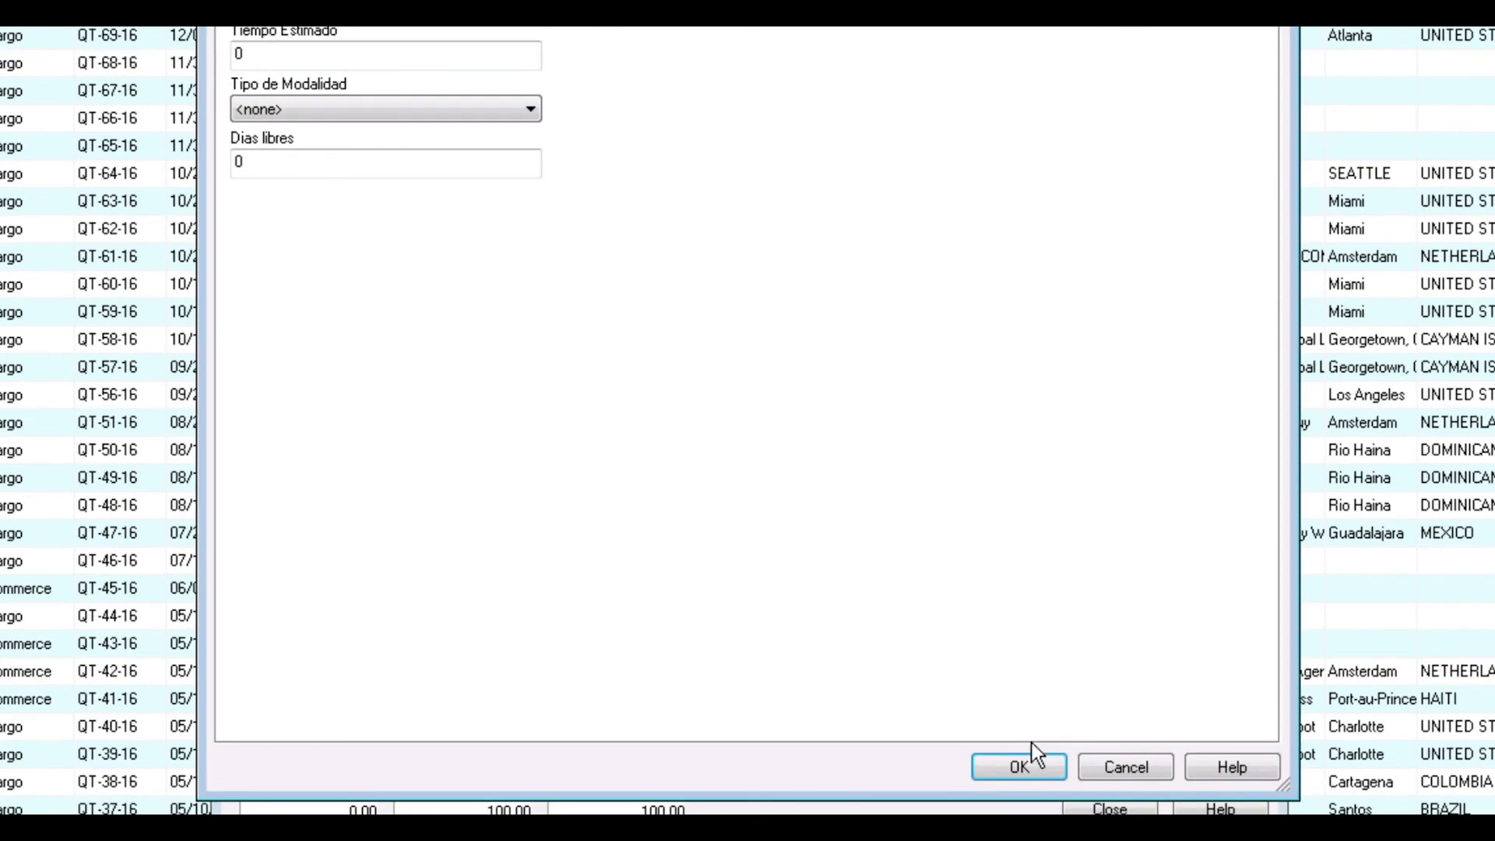
pyautogui.click(1018, 767)
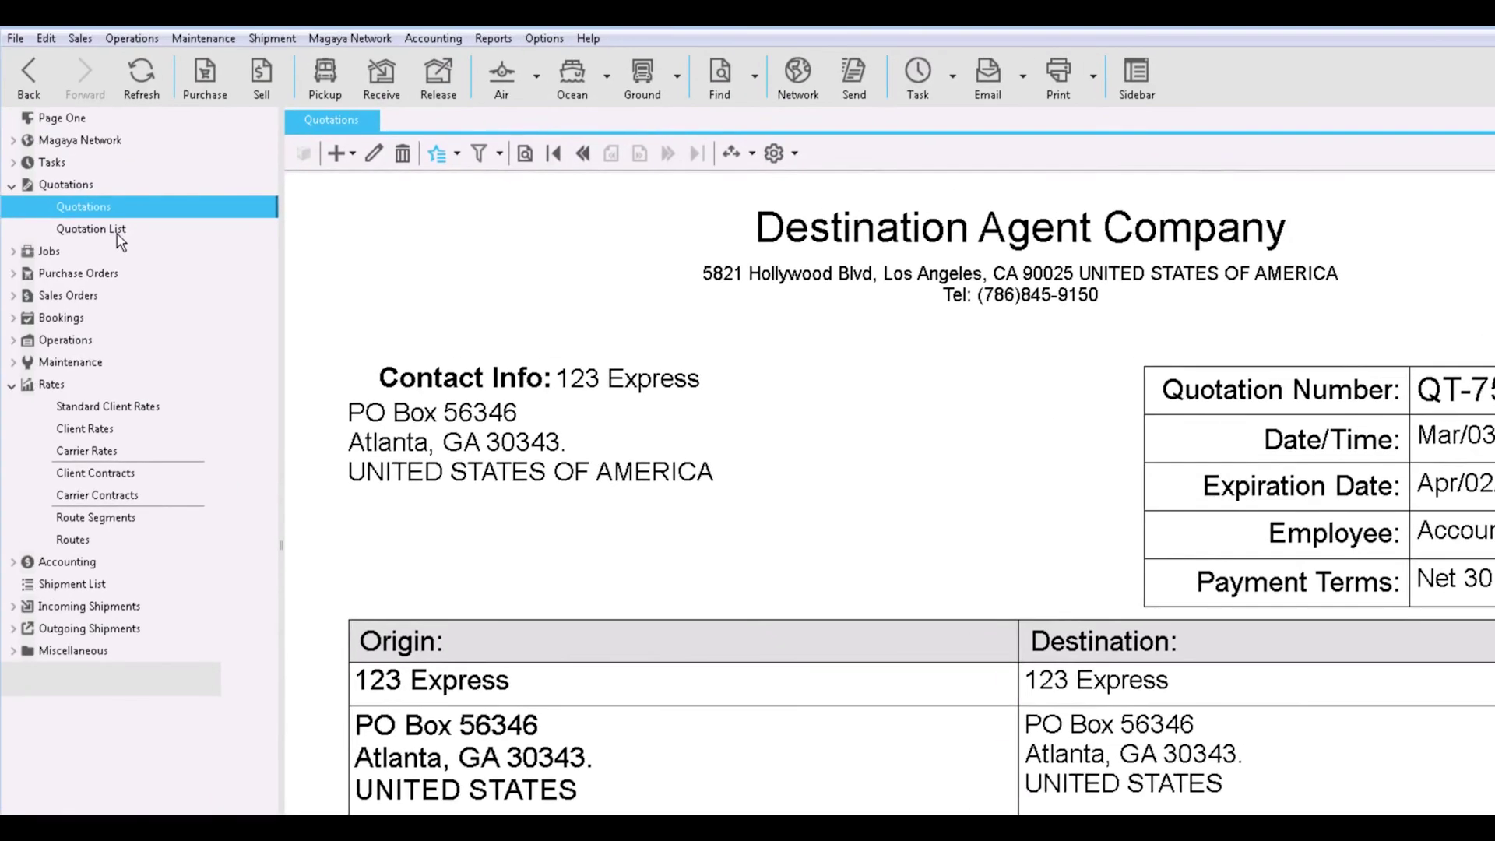
# Step: Find the open Air quotation QT-75-16 for 123 Express in the Quotation List and show its actions
pyautogui.click(117, 231)
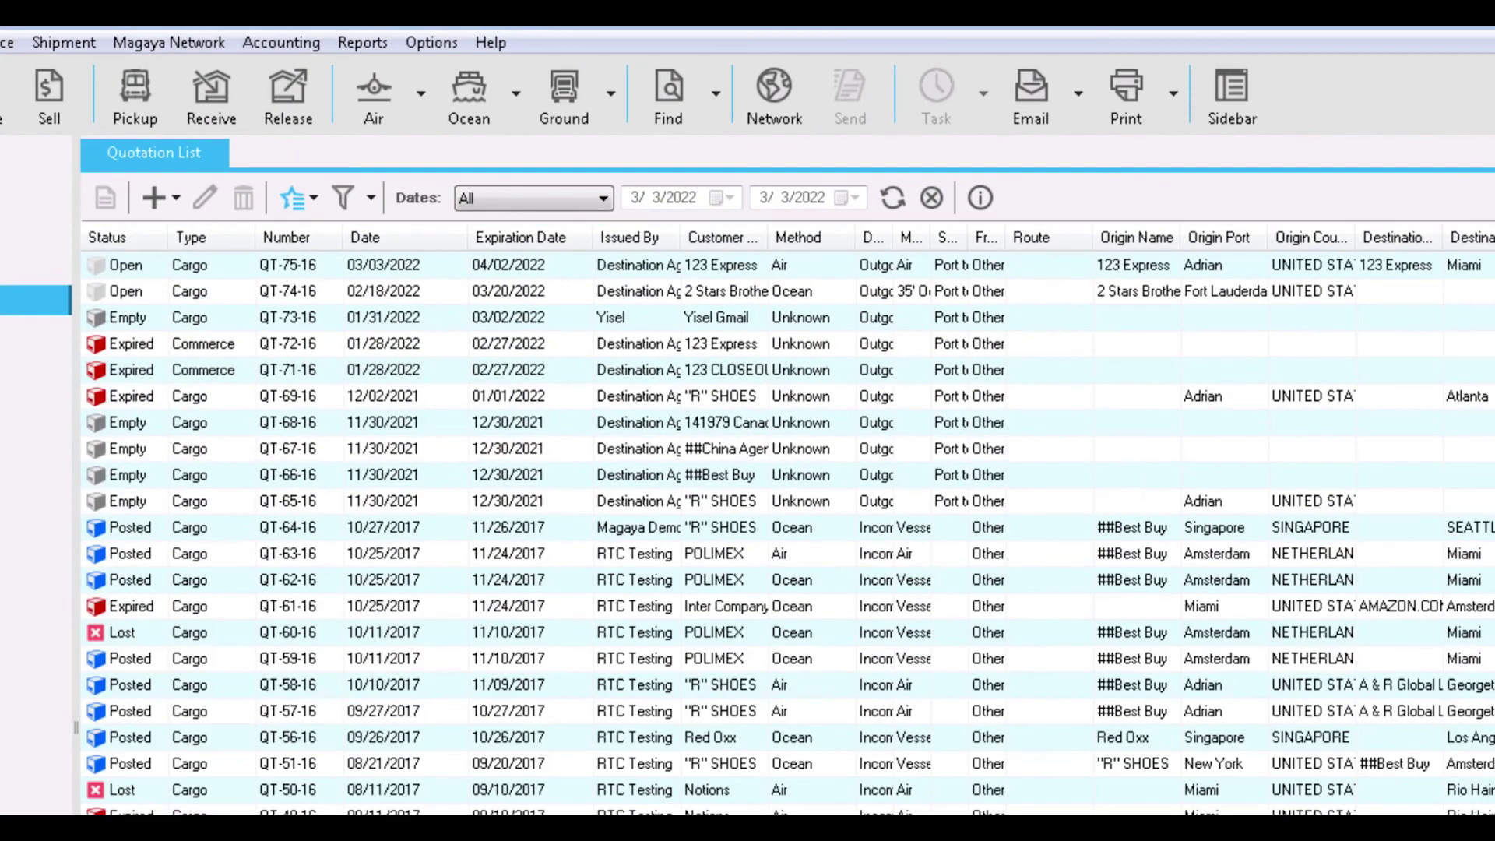
pyautogui.click(612, 264)
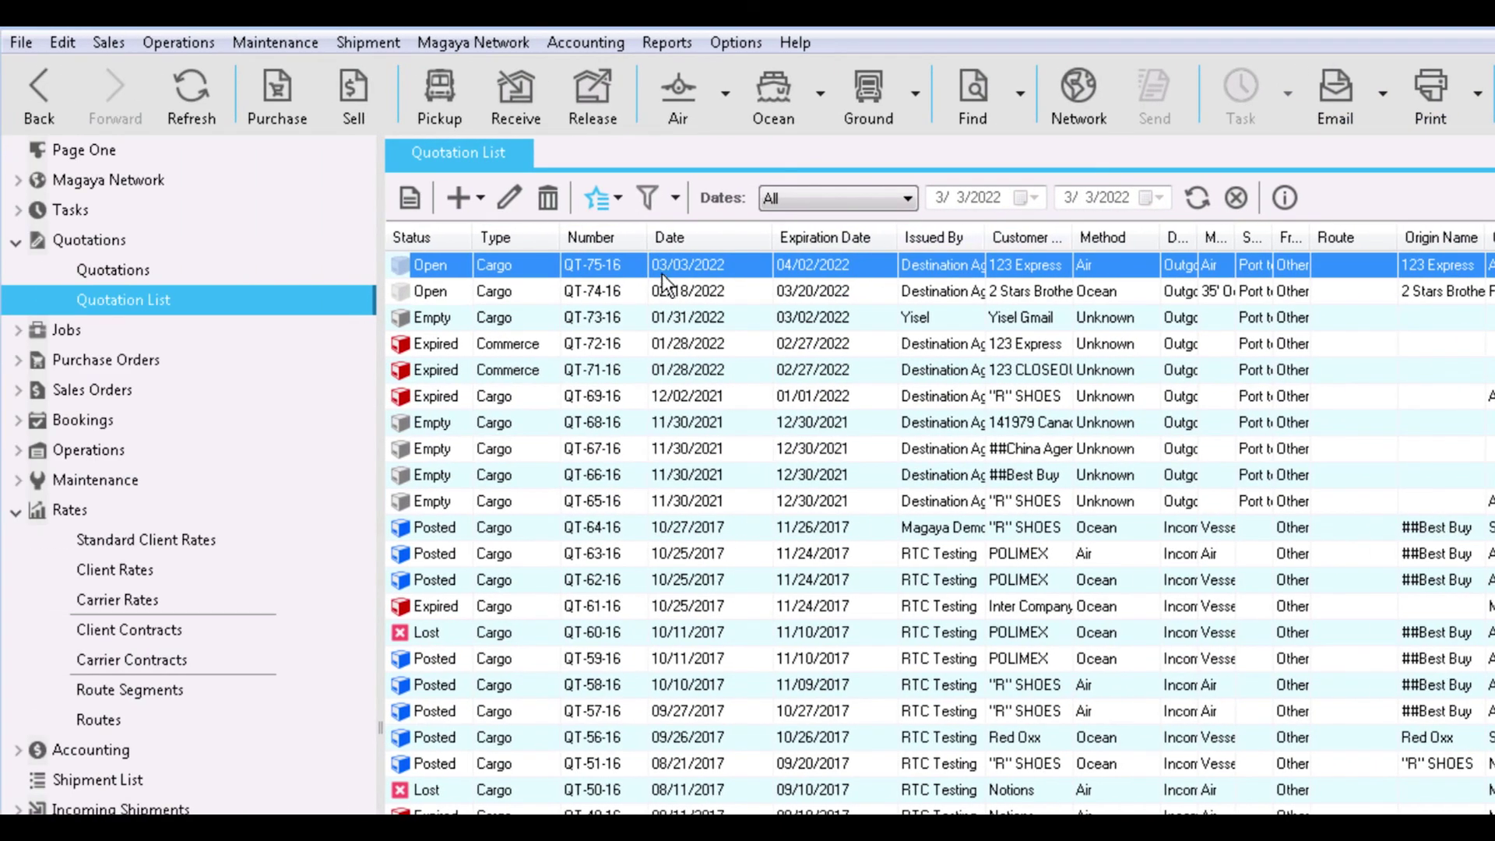
pyautogui.click(615, 199)
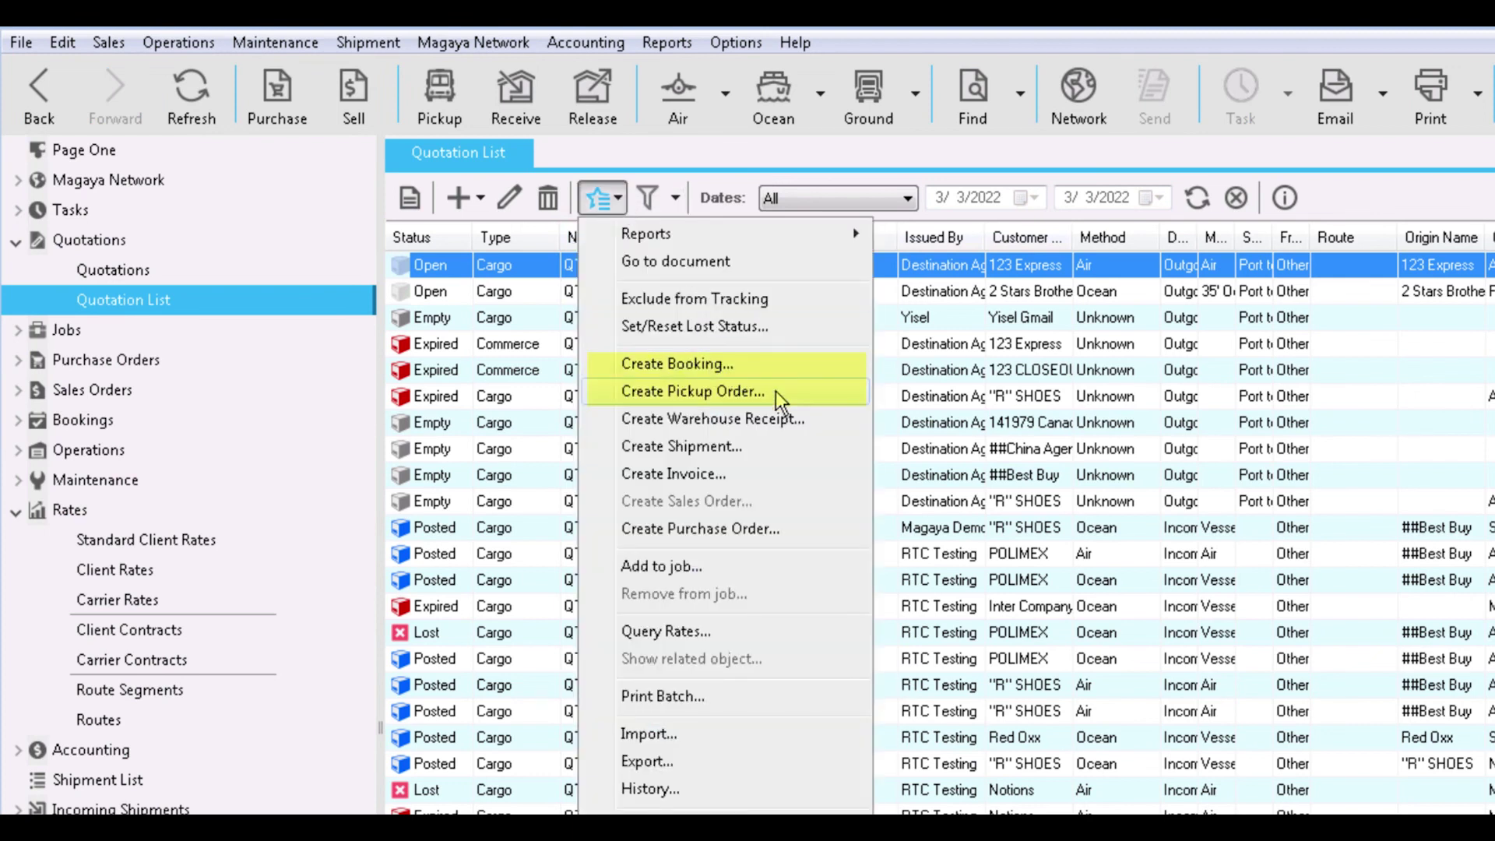